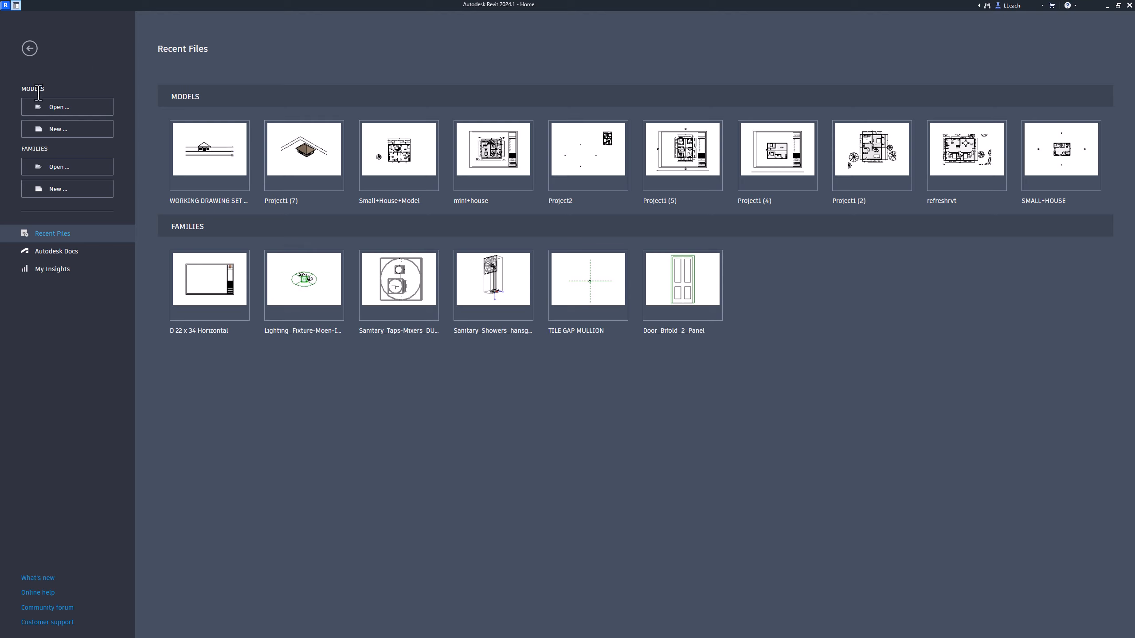
Step: Create a new project from the Residential-Default.rte template in the English-Imperial folder
click(63, 130)
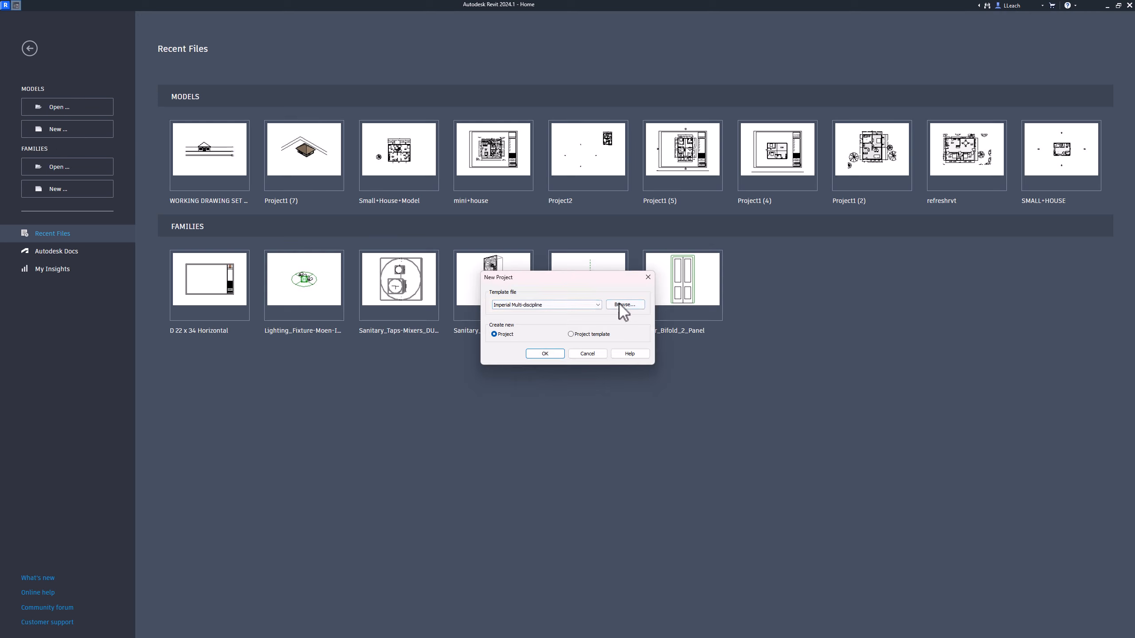
click(634, 311)
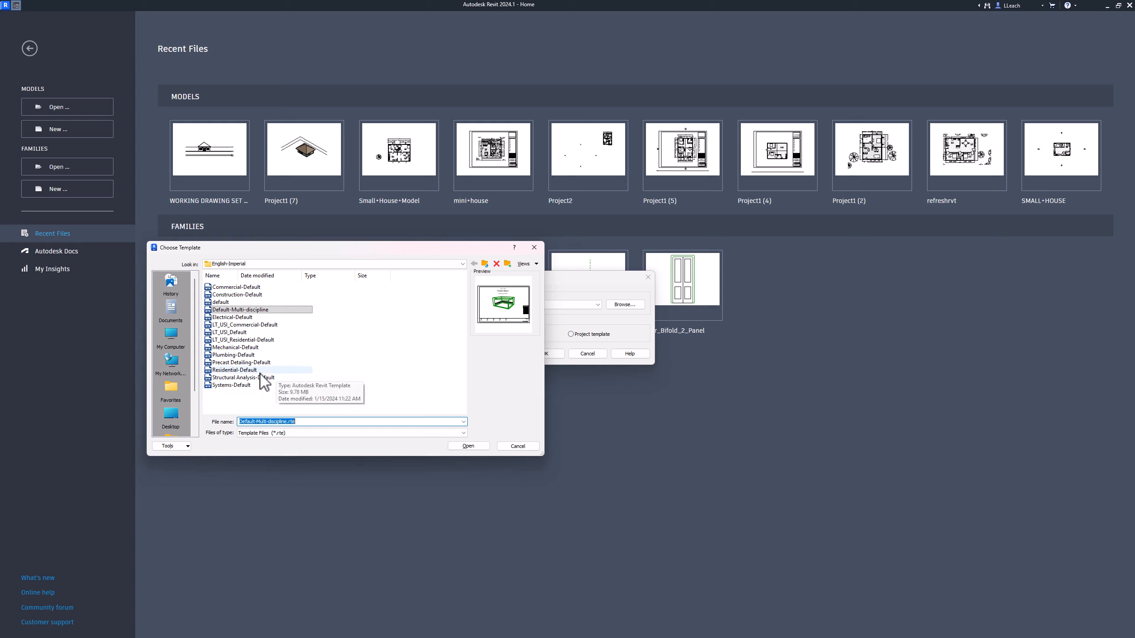
click(226, 371)
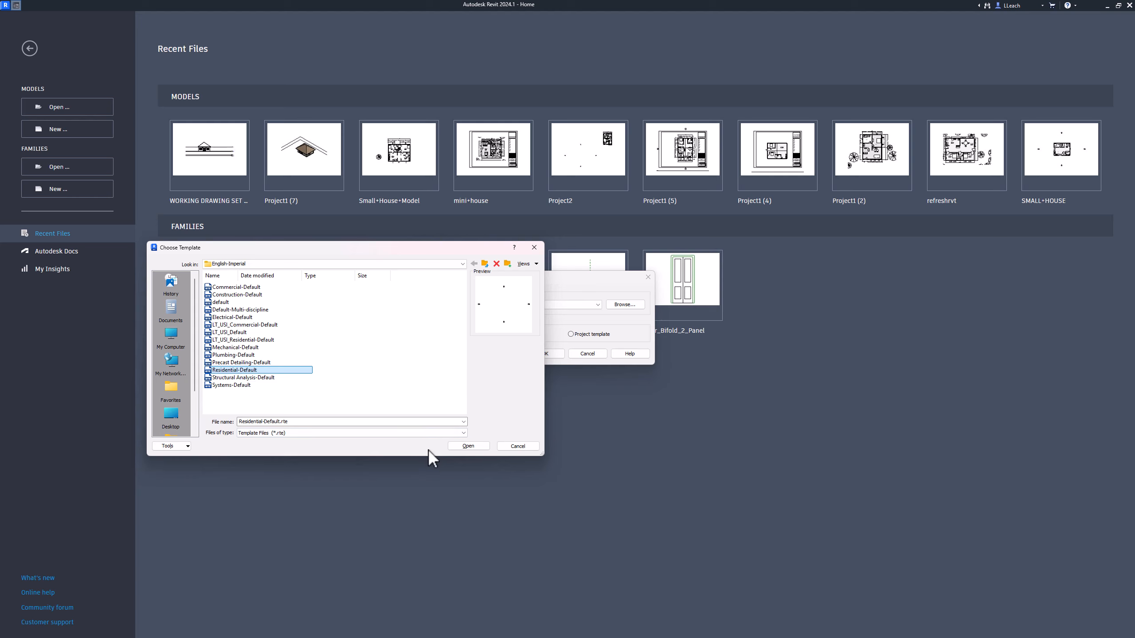
click(468, 446)
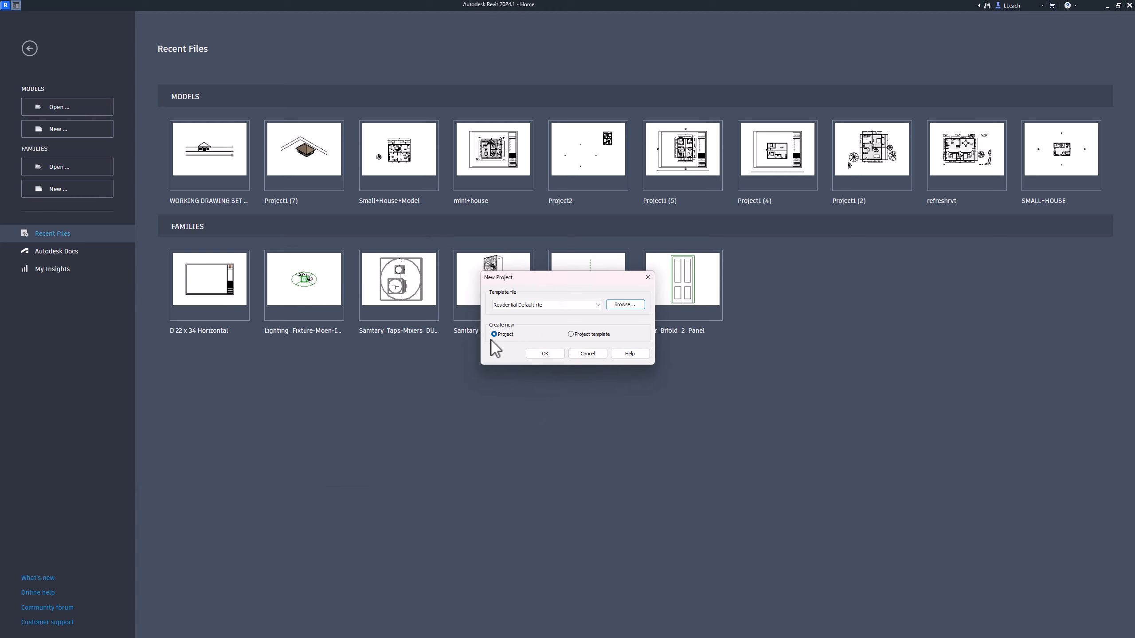
click(545, 354)
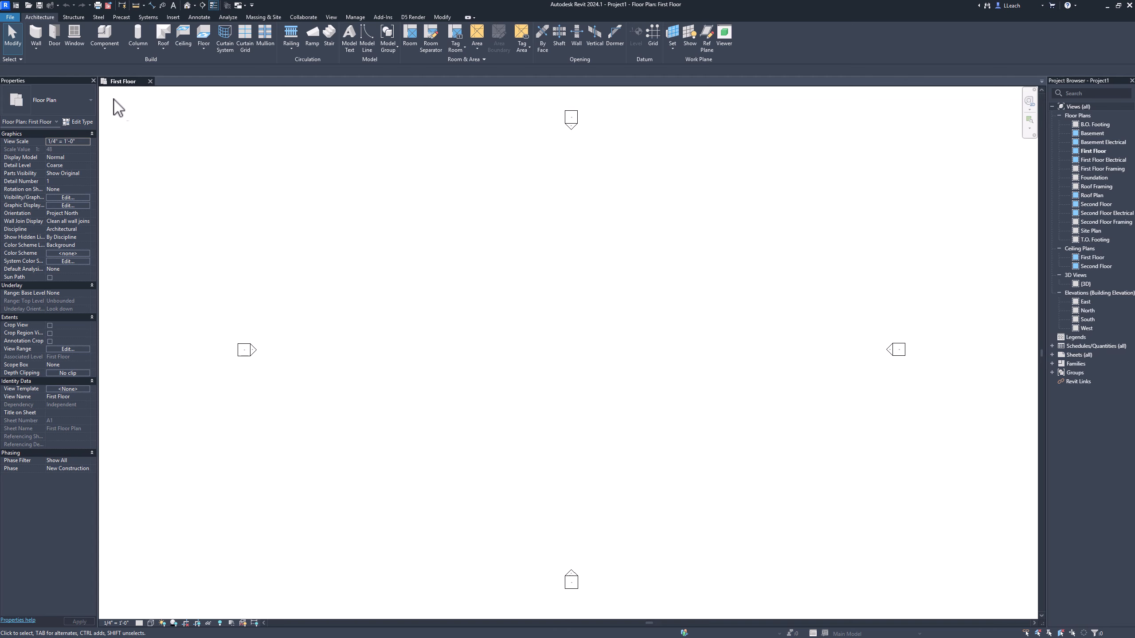
Step: Hide the Properties palette and the Project Browser, and turn both back on
click(94, 80)
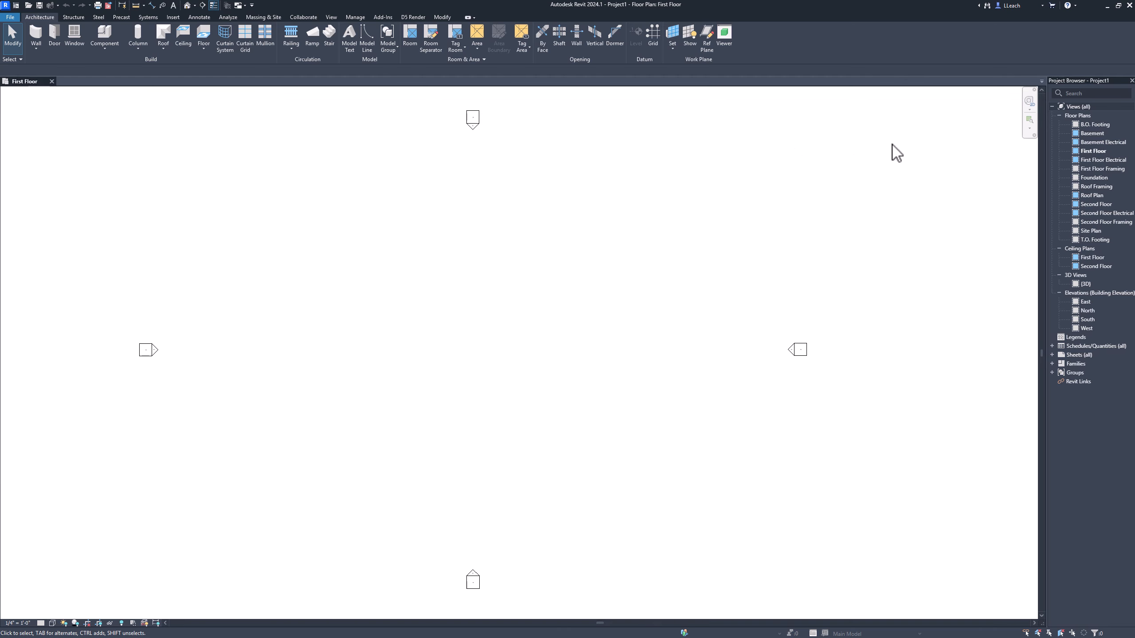
click(1132, 80)
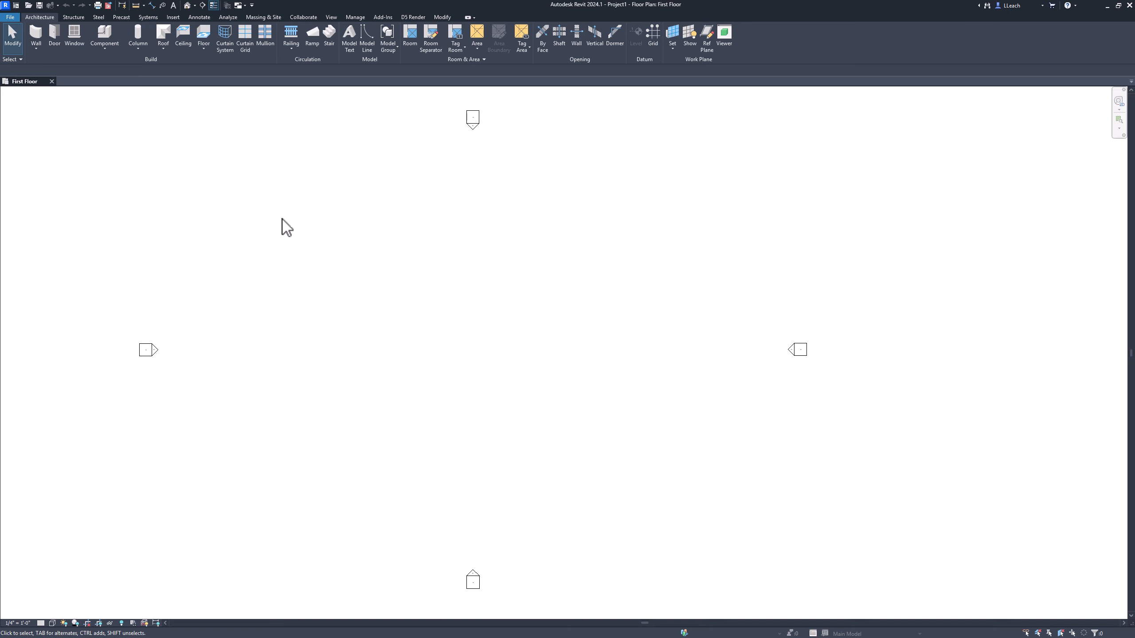
click(331, 18)
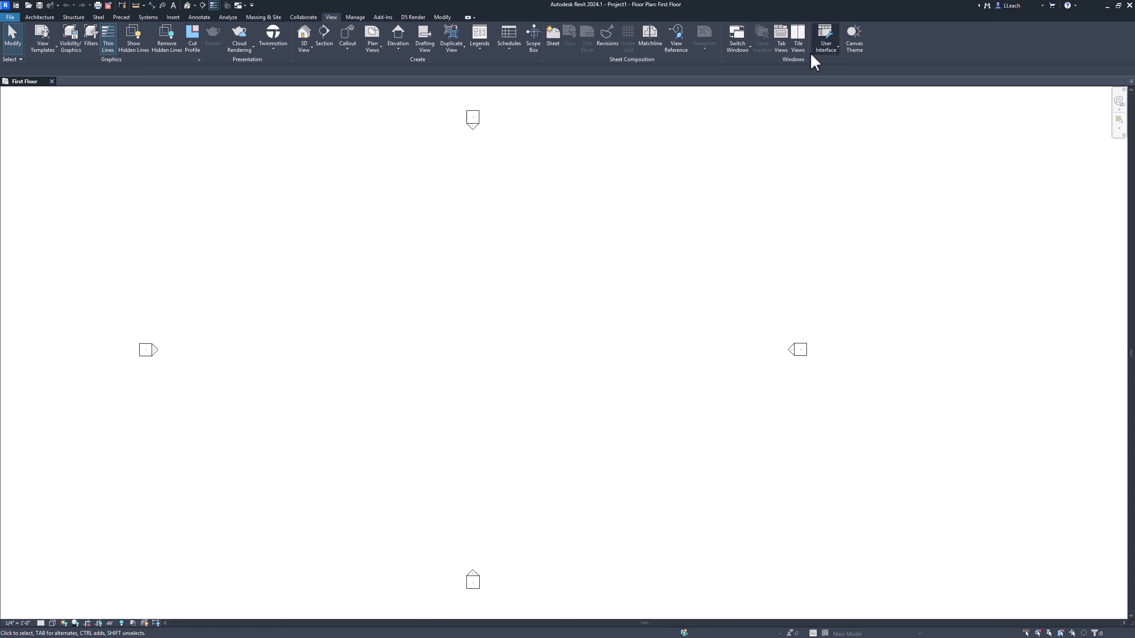
click(830, 48)
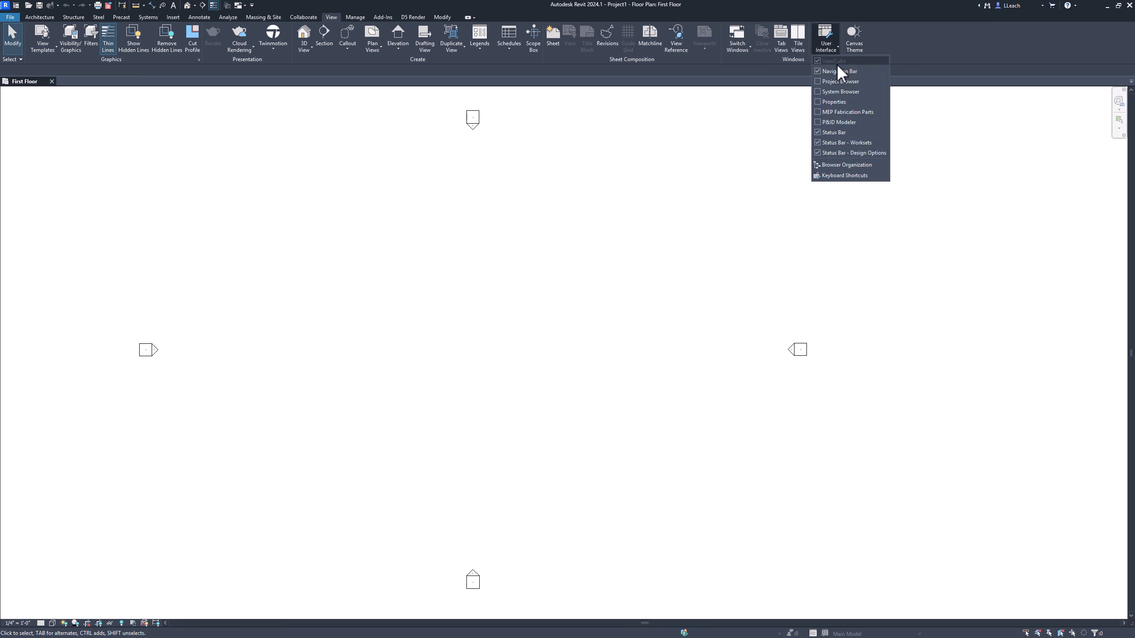
click(819, 82)
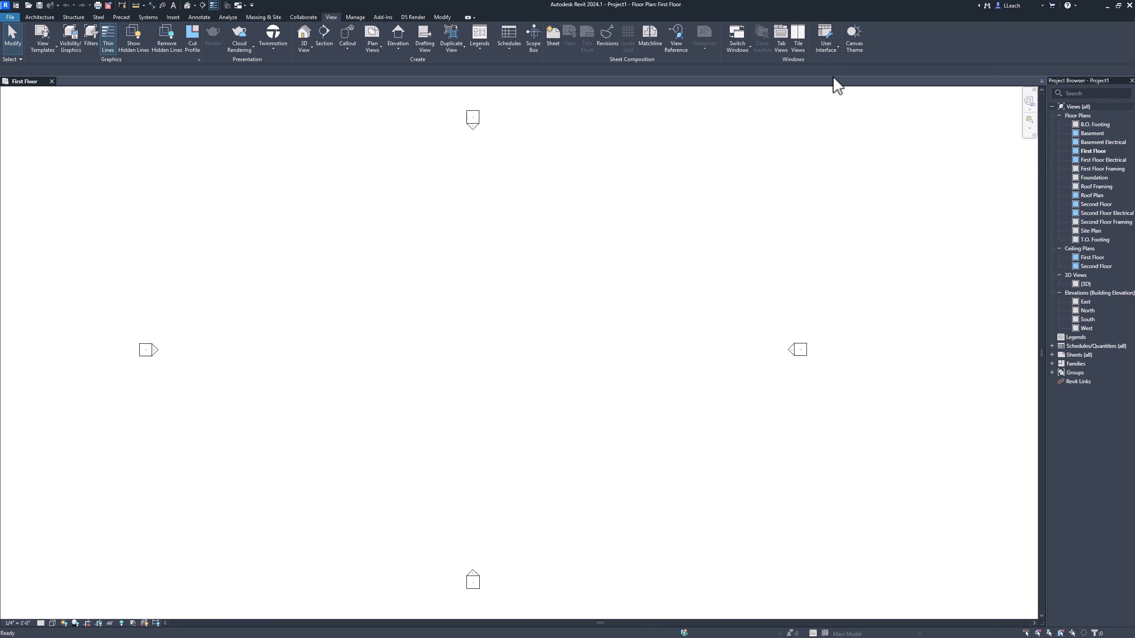
click(829, 47)
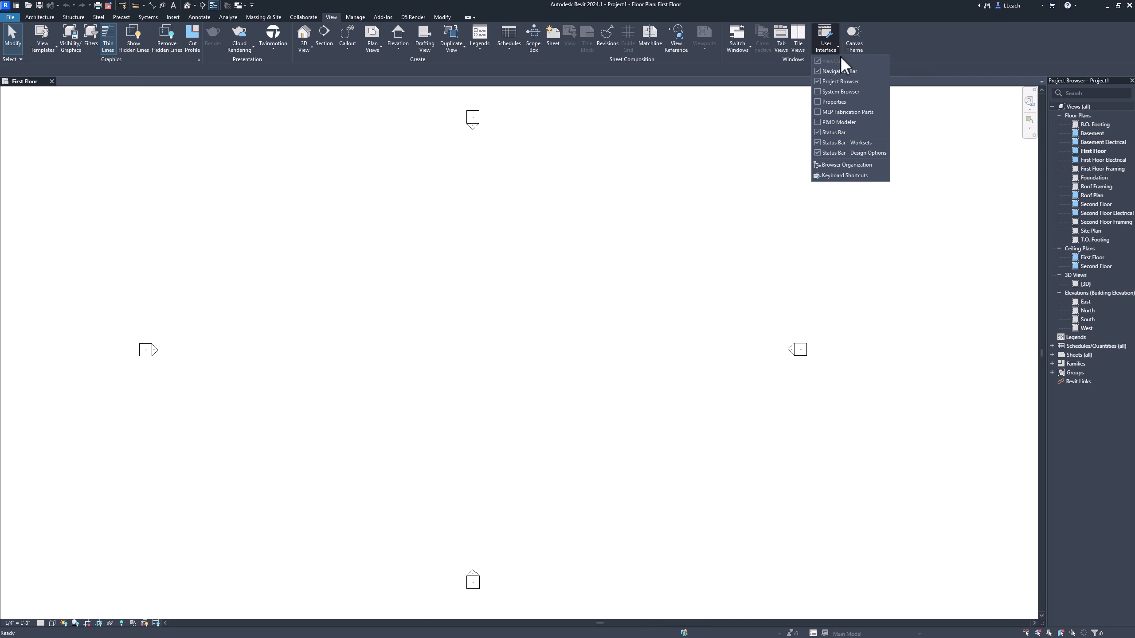
click(819, 102)
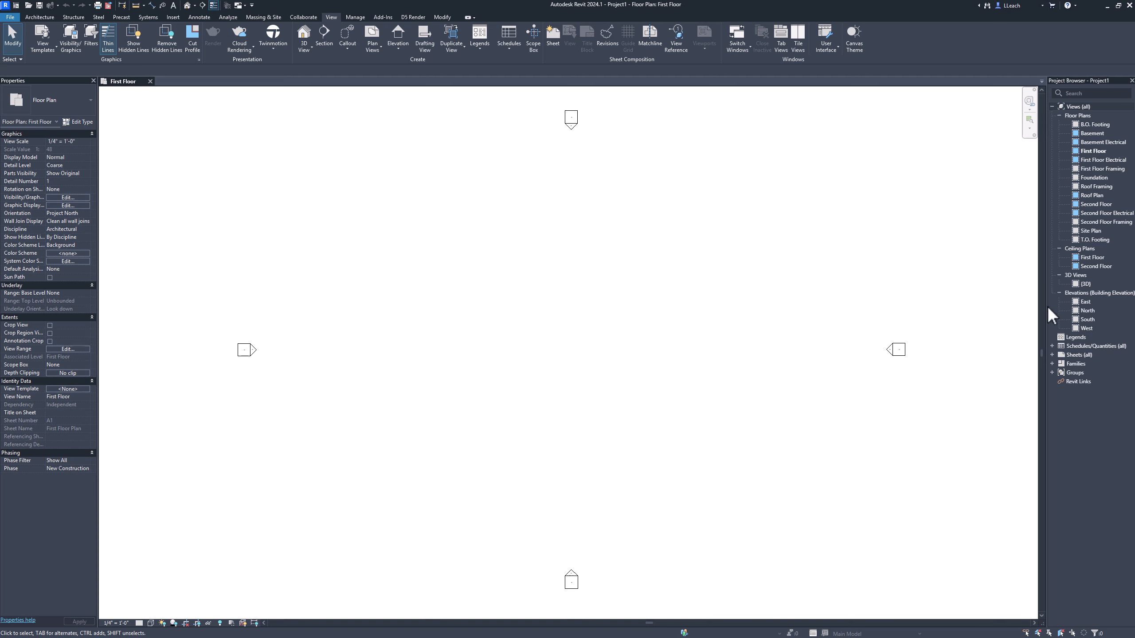
Step: Open the South elevation and delete the Basement, T.O. Footing and B.O. Footing levels together with their dependent views
double_click(1086, 320)
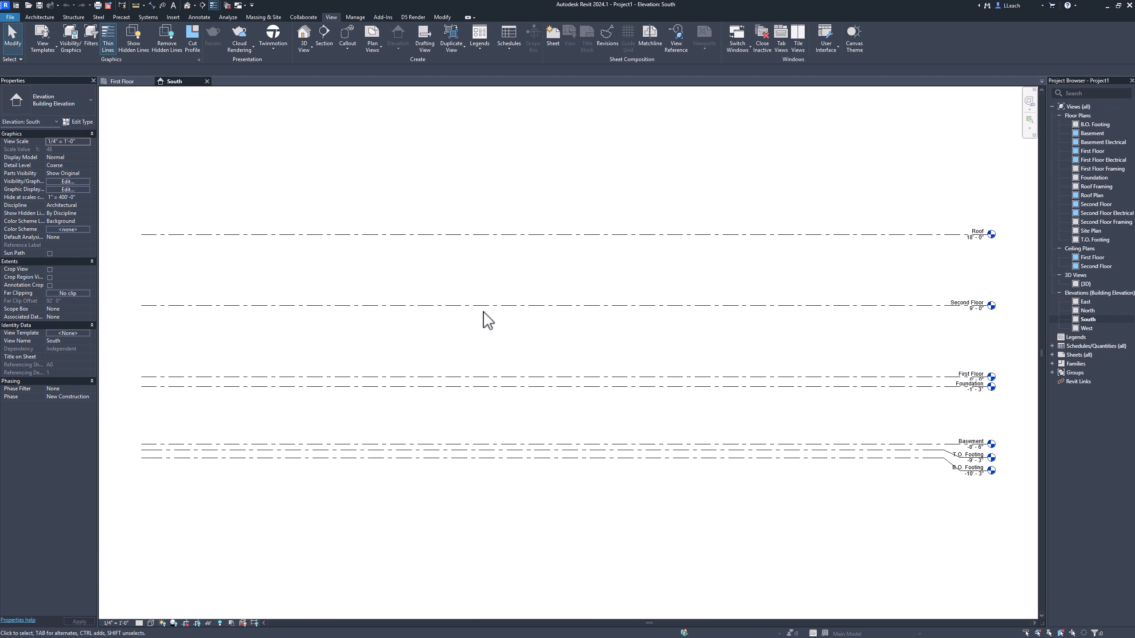
middle_drag(496, 324, 474, 322)
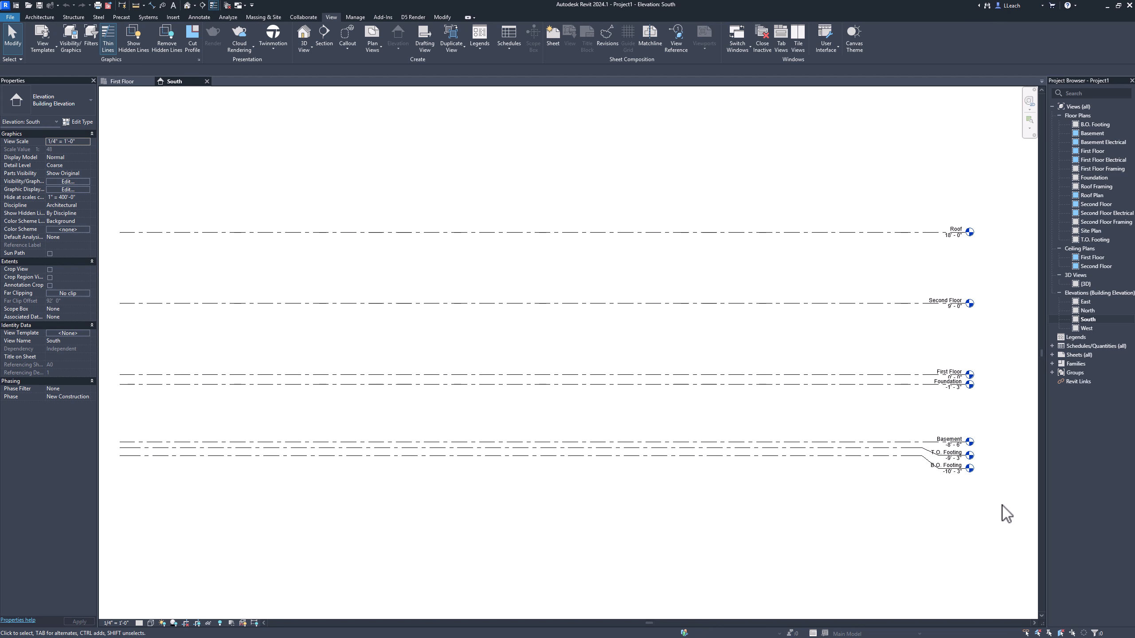
drag(1002, 504, 878, 430)
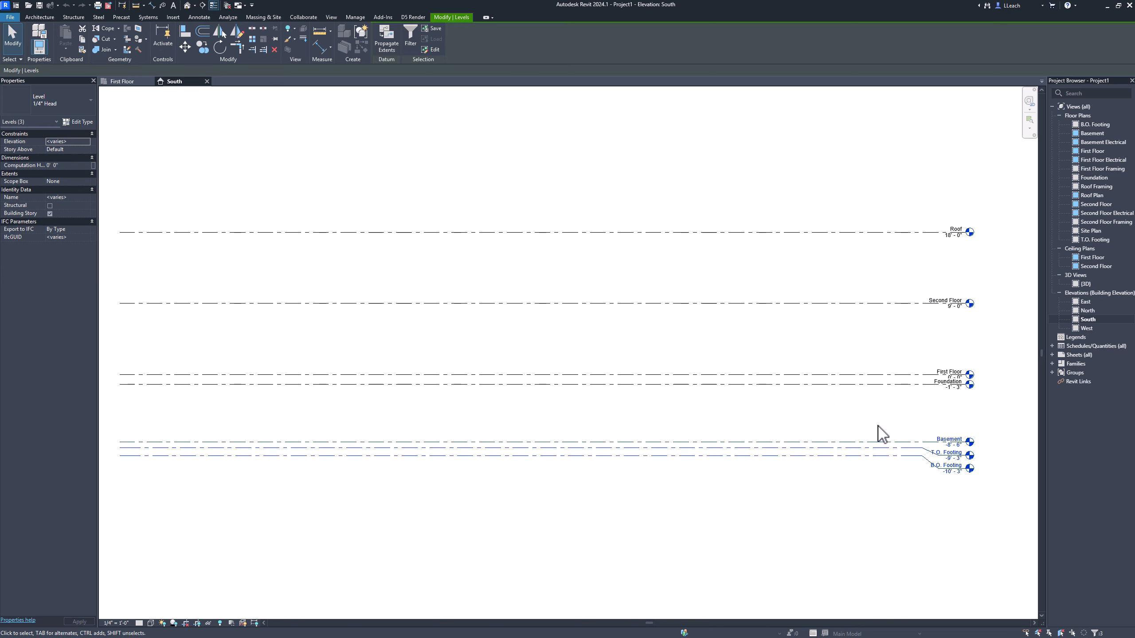
key(Delete)
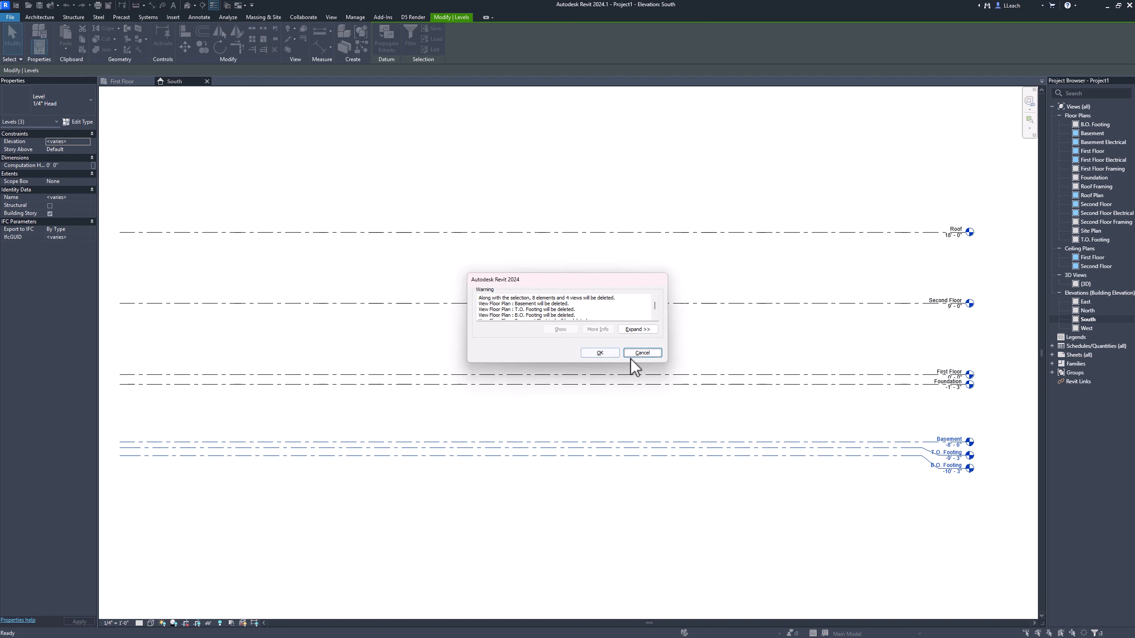
click(599, 354)
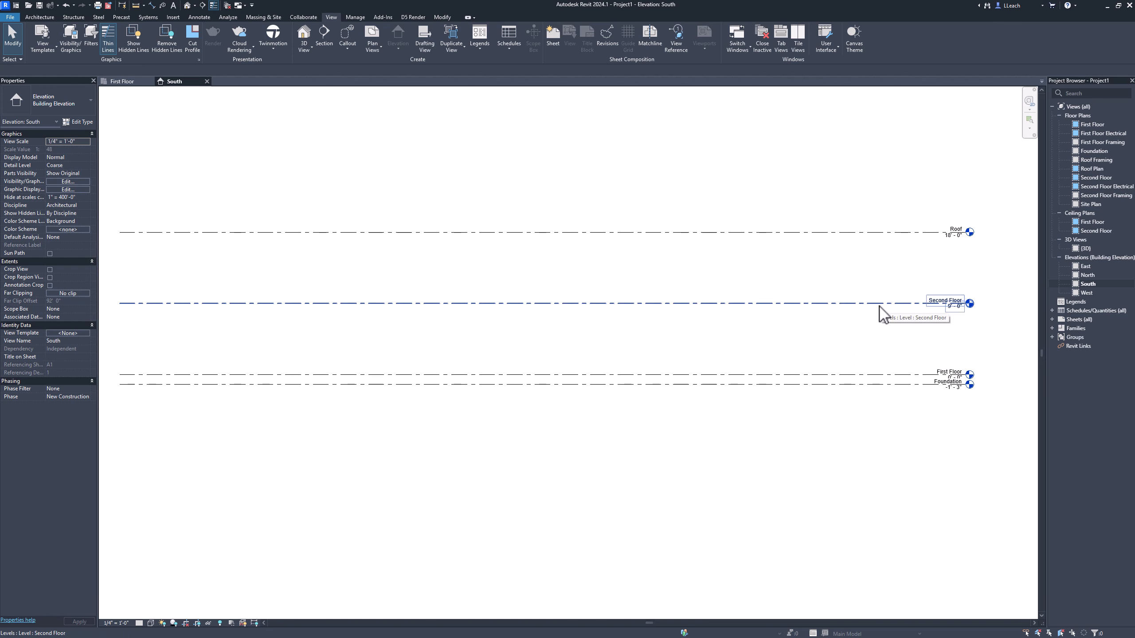
Step: Delete the Second Floor level together with its dependent views
click(879, 305)
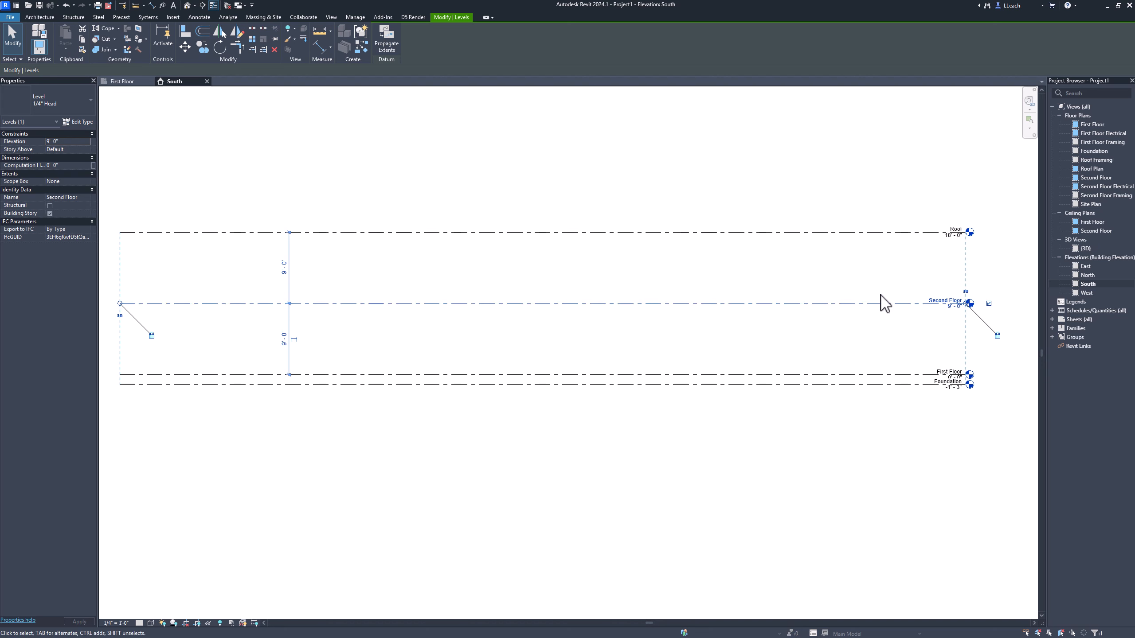
key(Delete)
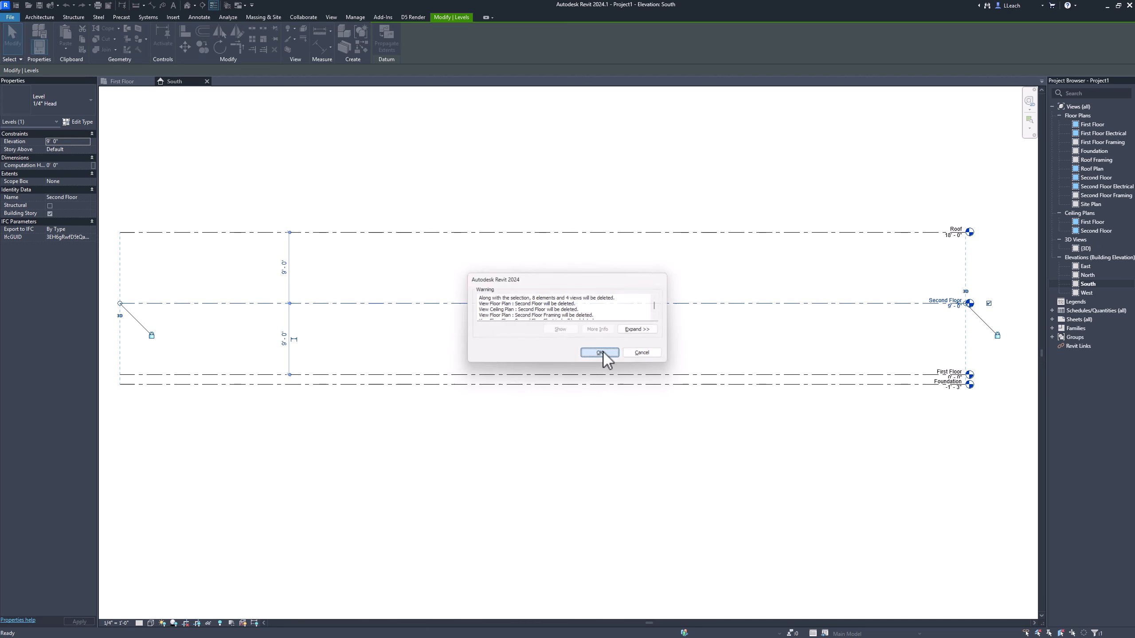
click(601, 353)
Step: Set the Roof level's elevation to 9' in the South elevation
scroll(969, 232, up, 2)
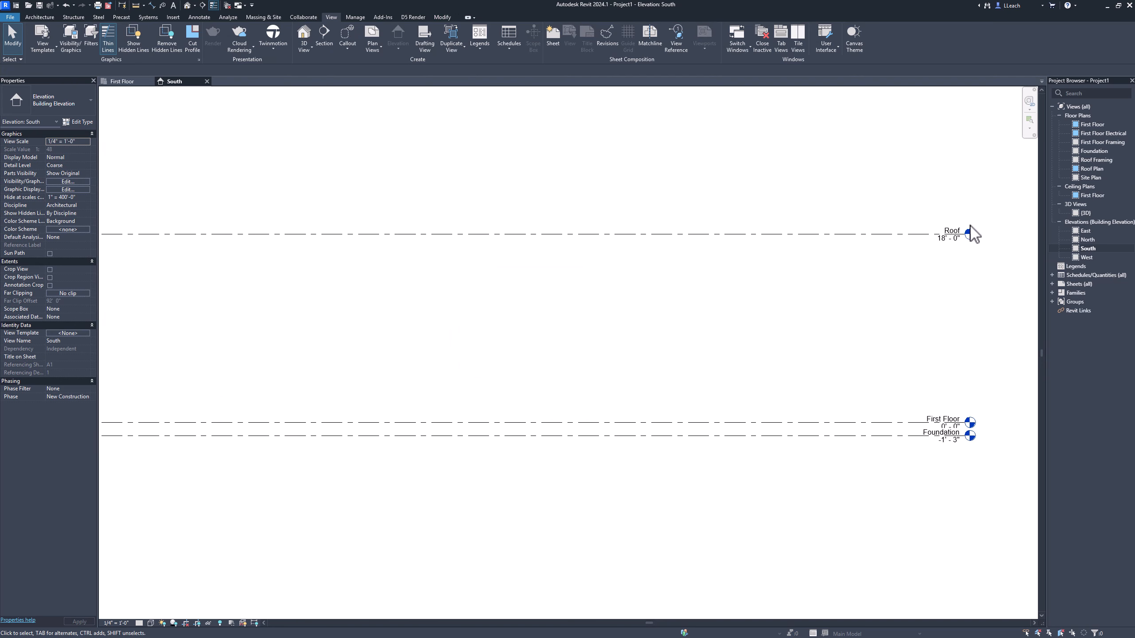
scroll(970, 232, up, 5)
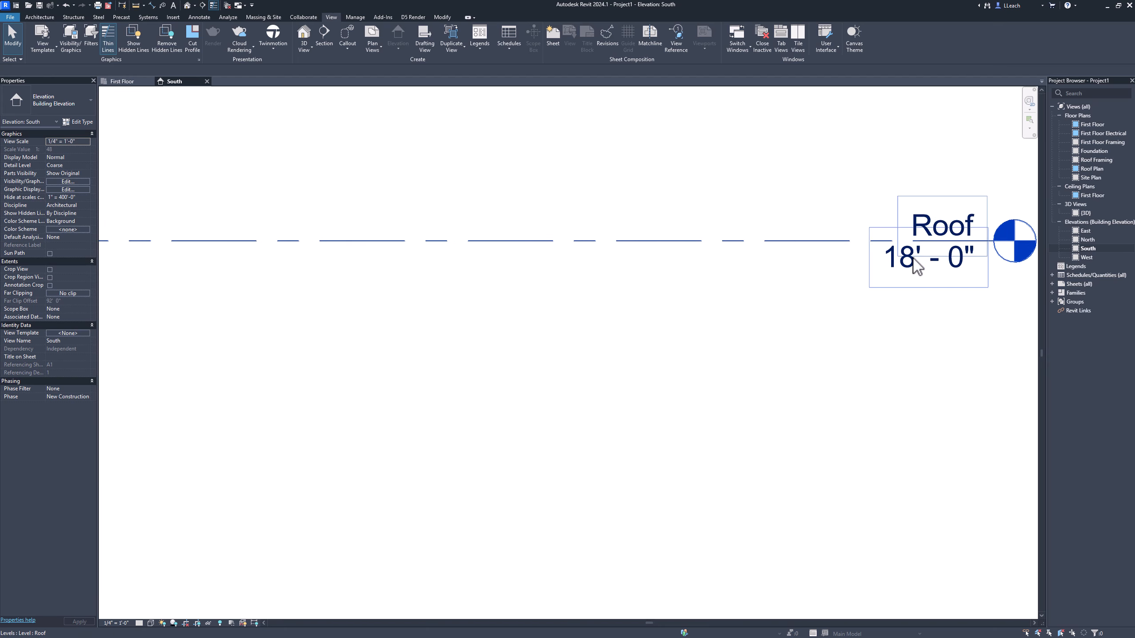
scroll(916, 268, up, 1)
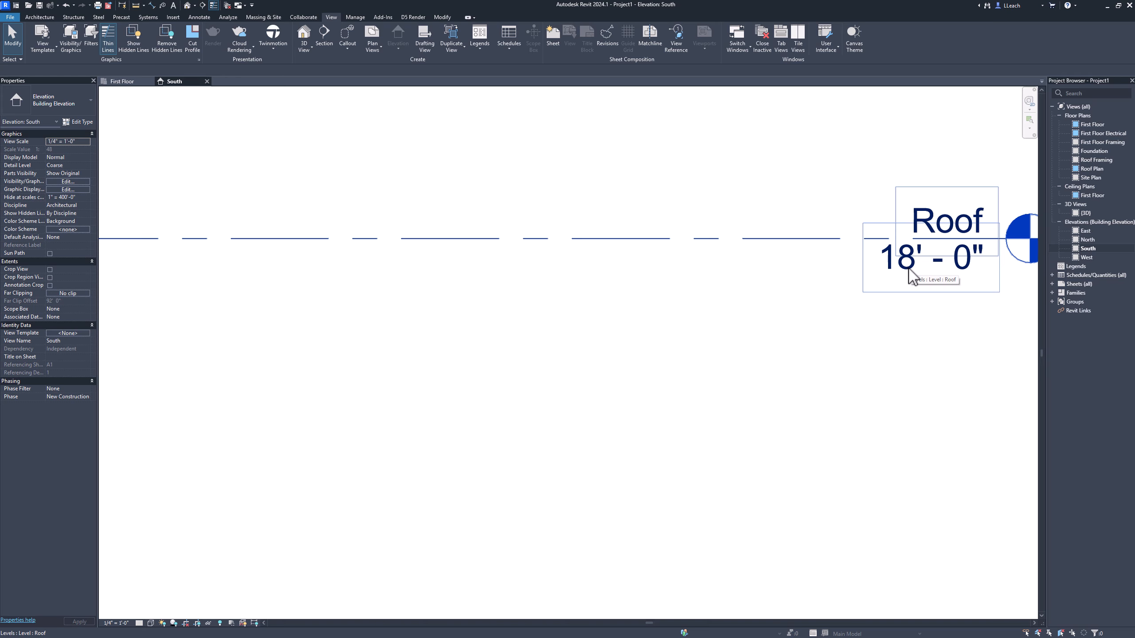
click(911, 272)
click(910, 273)
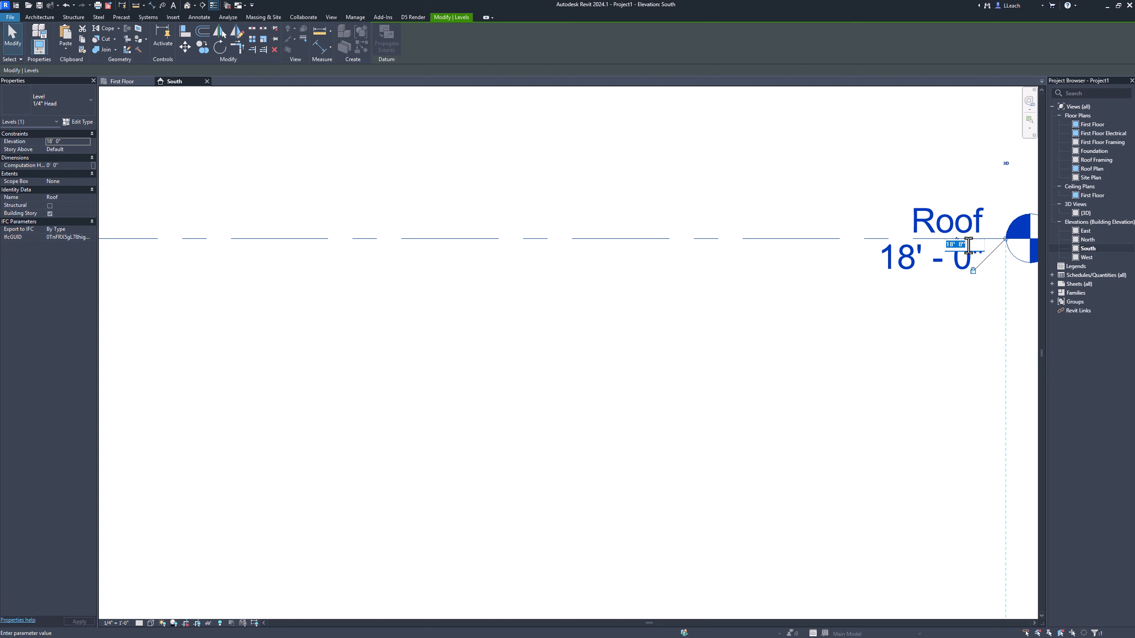
text(9)
key(Return)
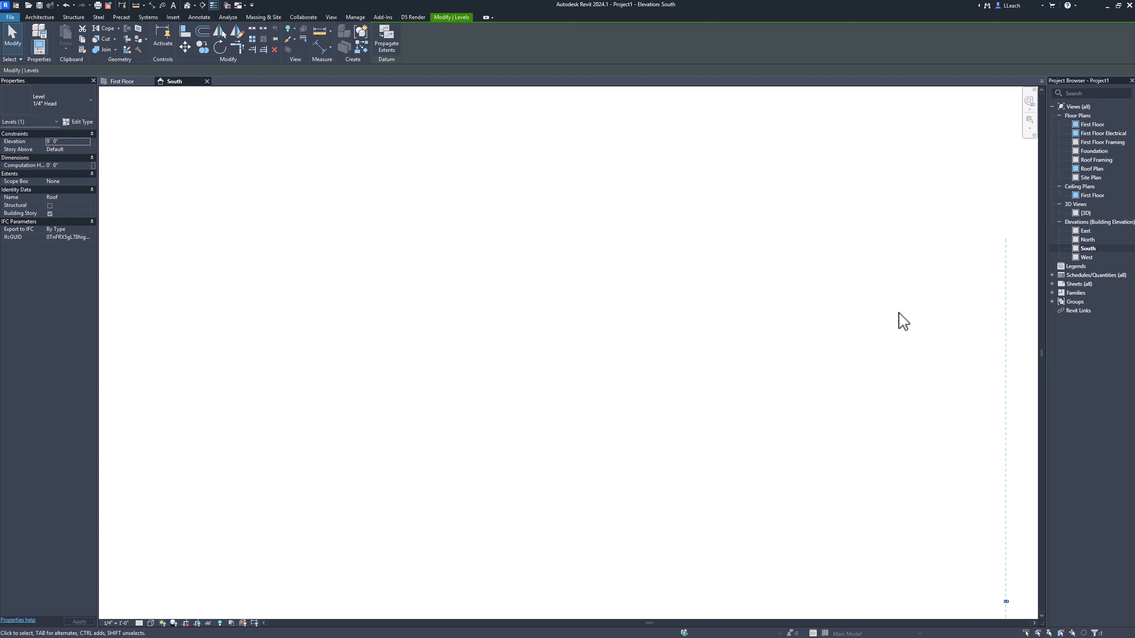
Step: Examine the elevations and spacing of the Roof, First Floor and Foundation levels in the South elevation
scroll(900, 319, down, 3)
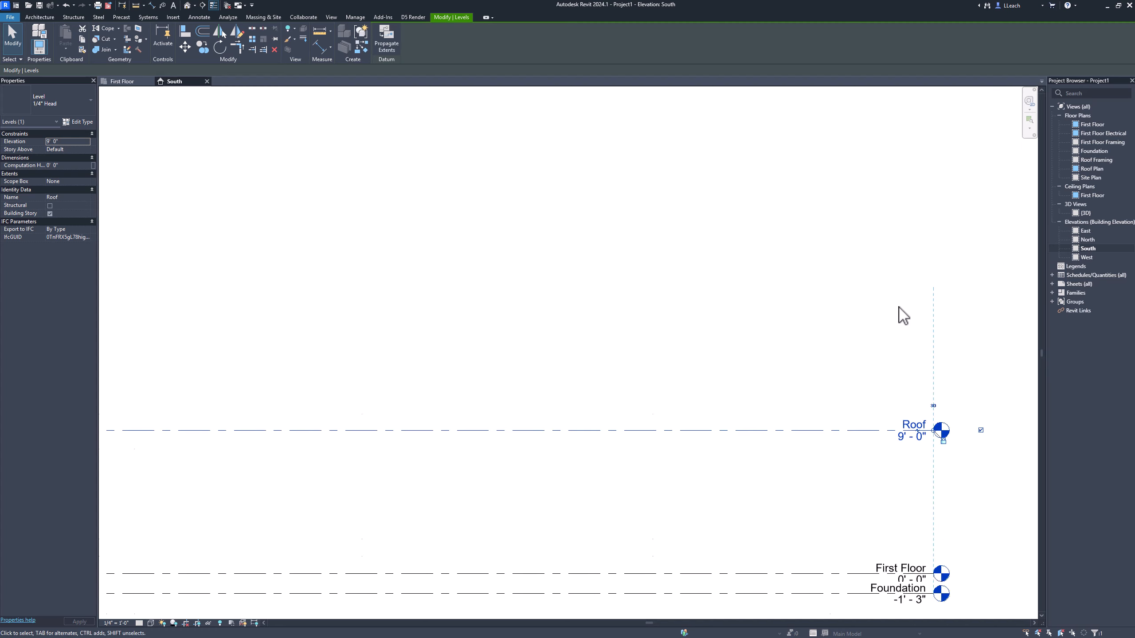
middle_drag(902, 320, 894, 243)
click(882, 414)
scroll(885, 421, up, 5)
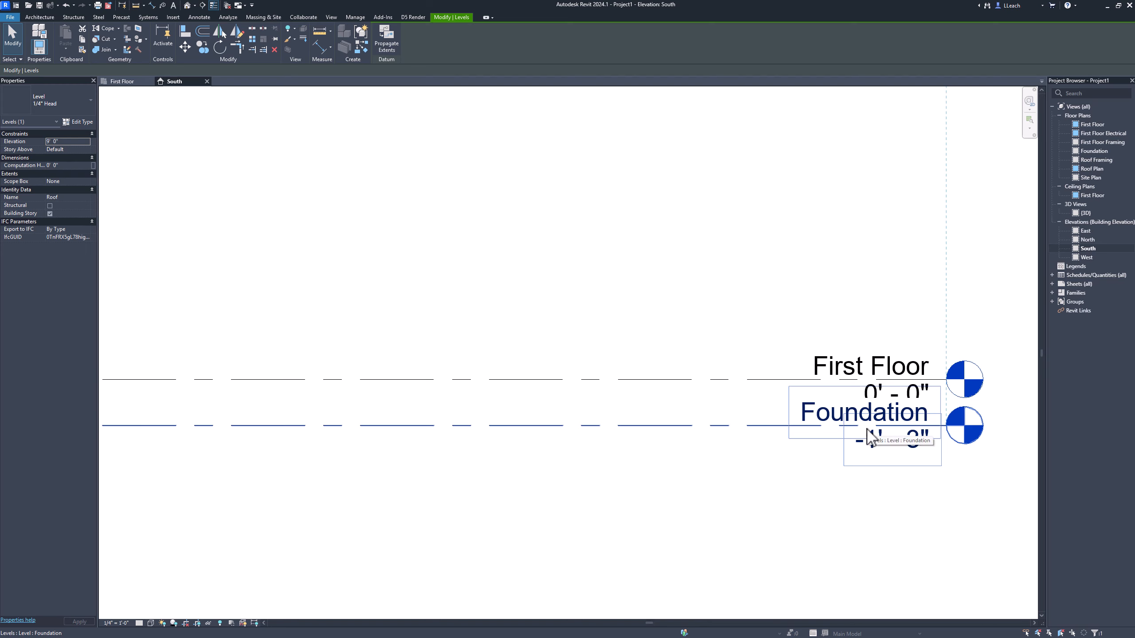
click(898, 385)
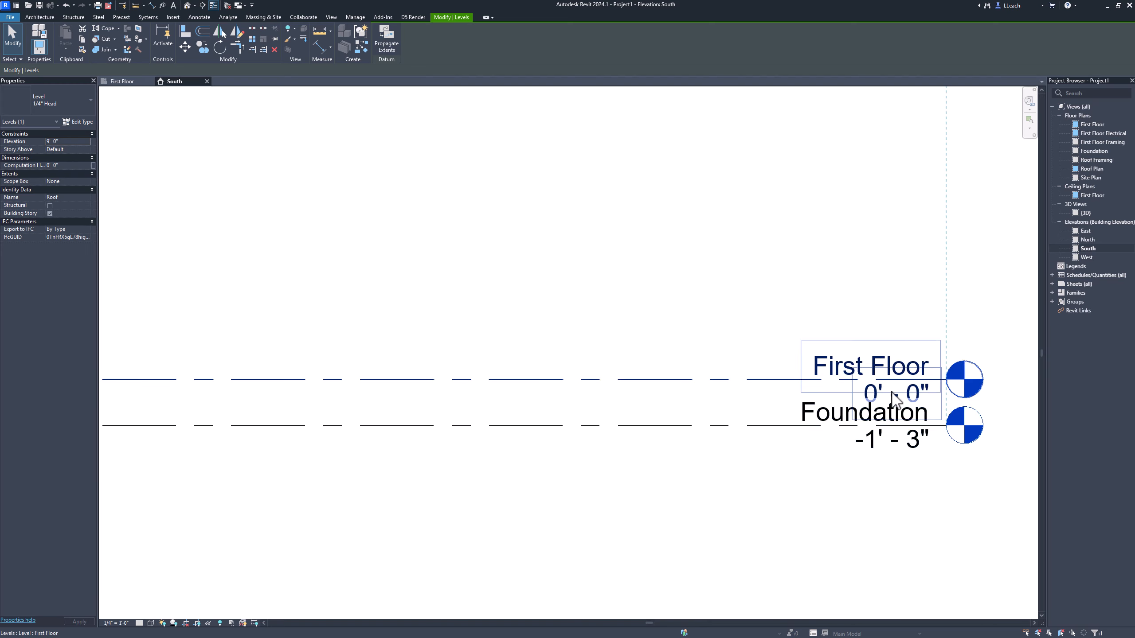
scroll(907, 388, down, 3)
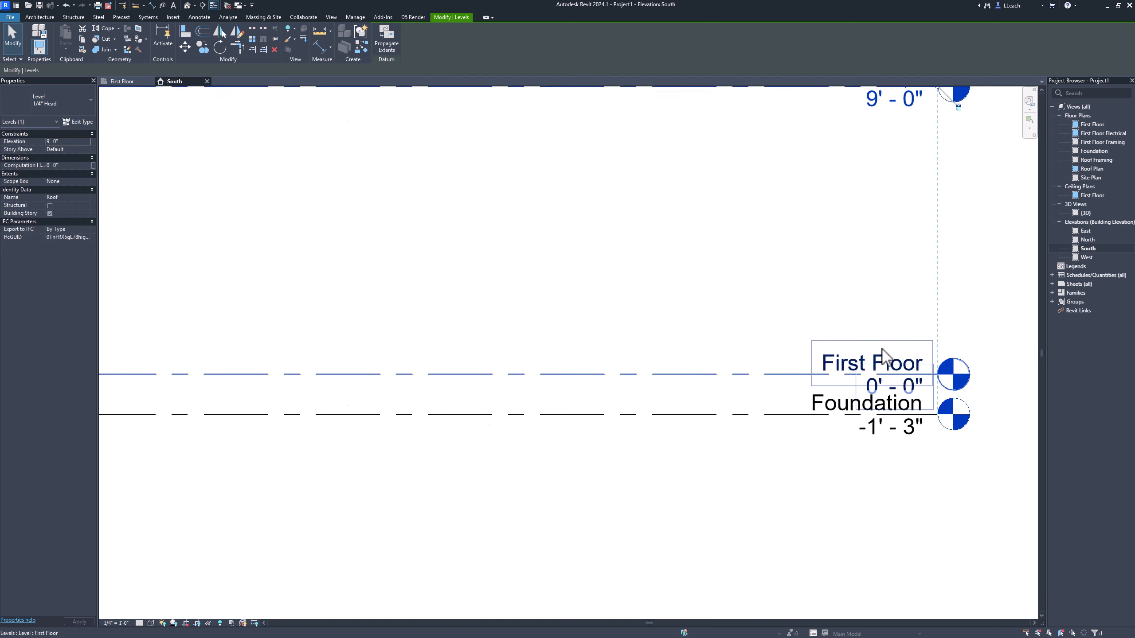
scroll(894, 219, down, 4)
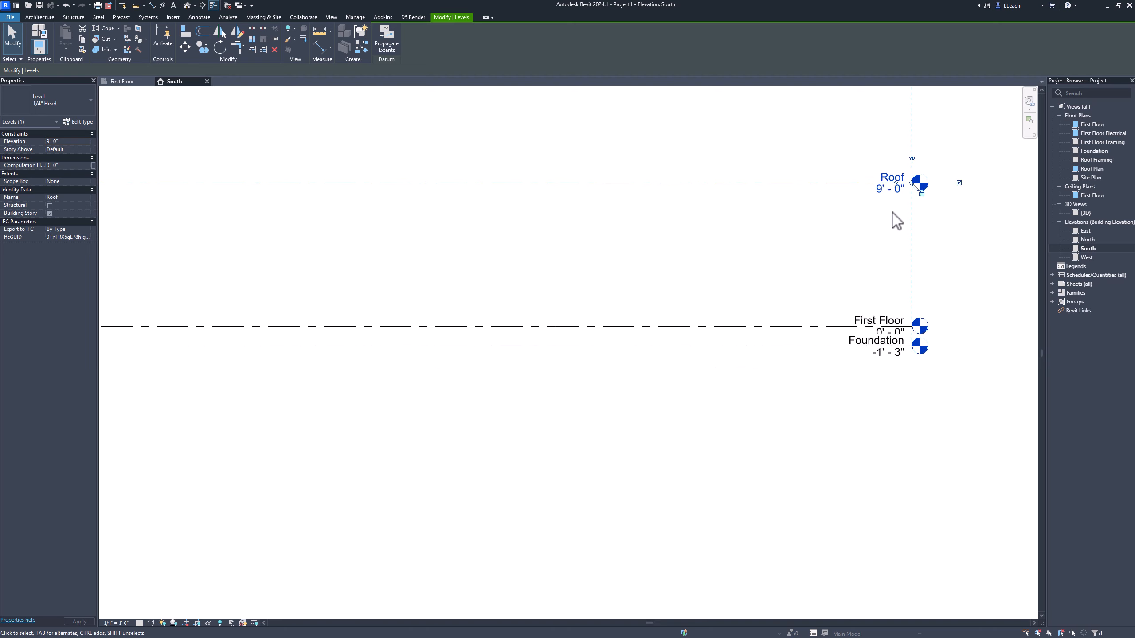
middle_drag(893, 219, 981, 347)
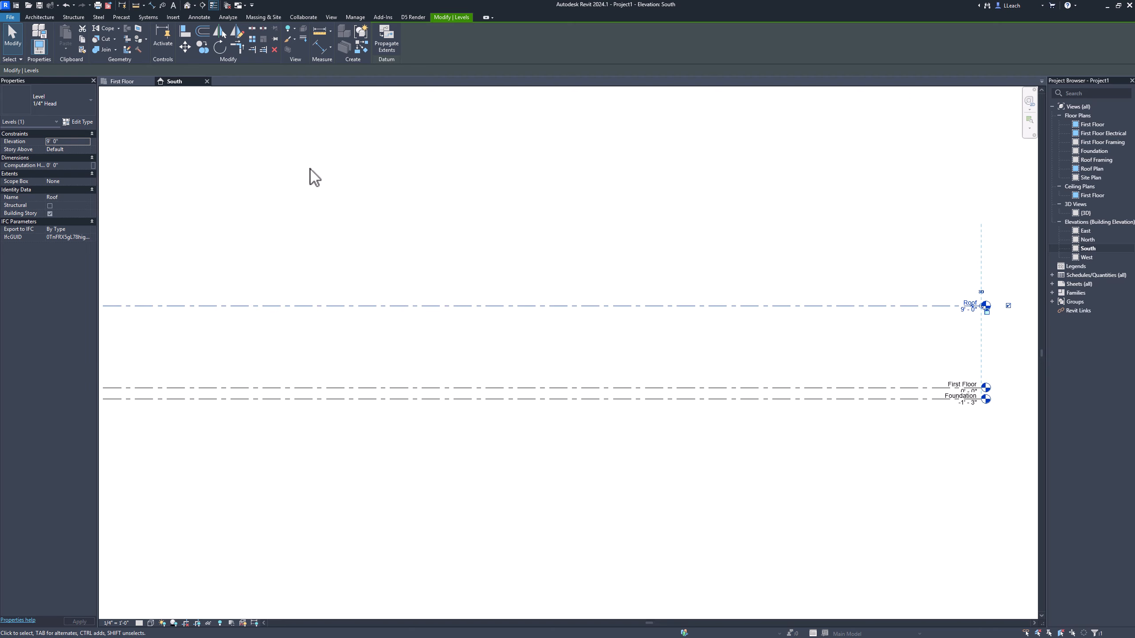
Step: Start the Wall command in the First Floor plan and set the new walls' top constraint to Up to level: Roof
click(133, 84)
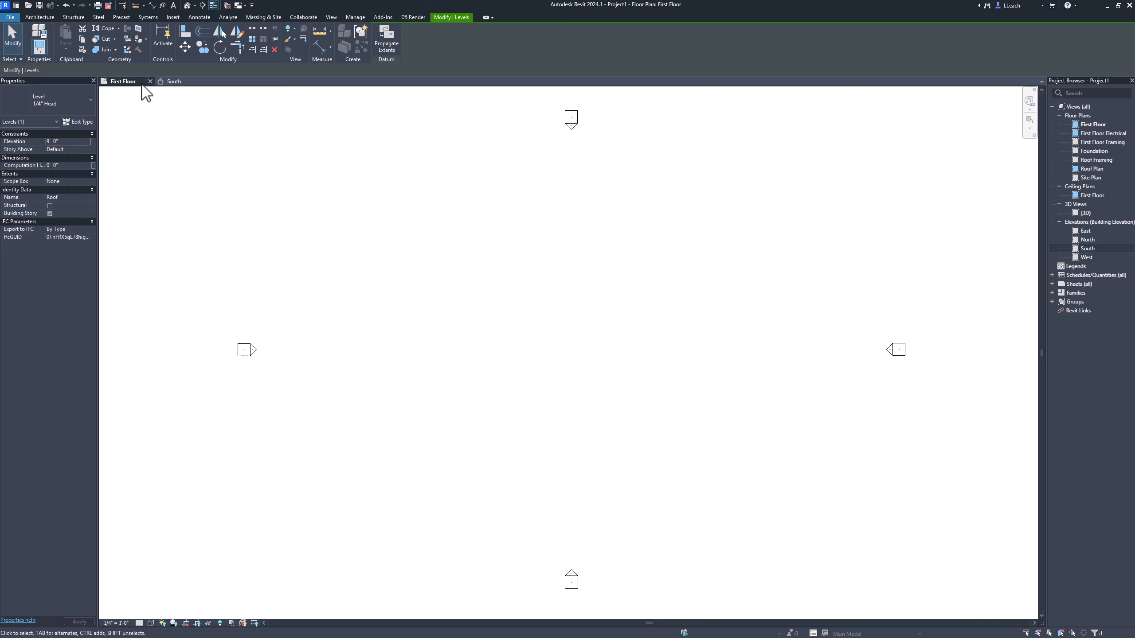
click(46, 16)
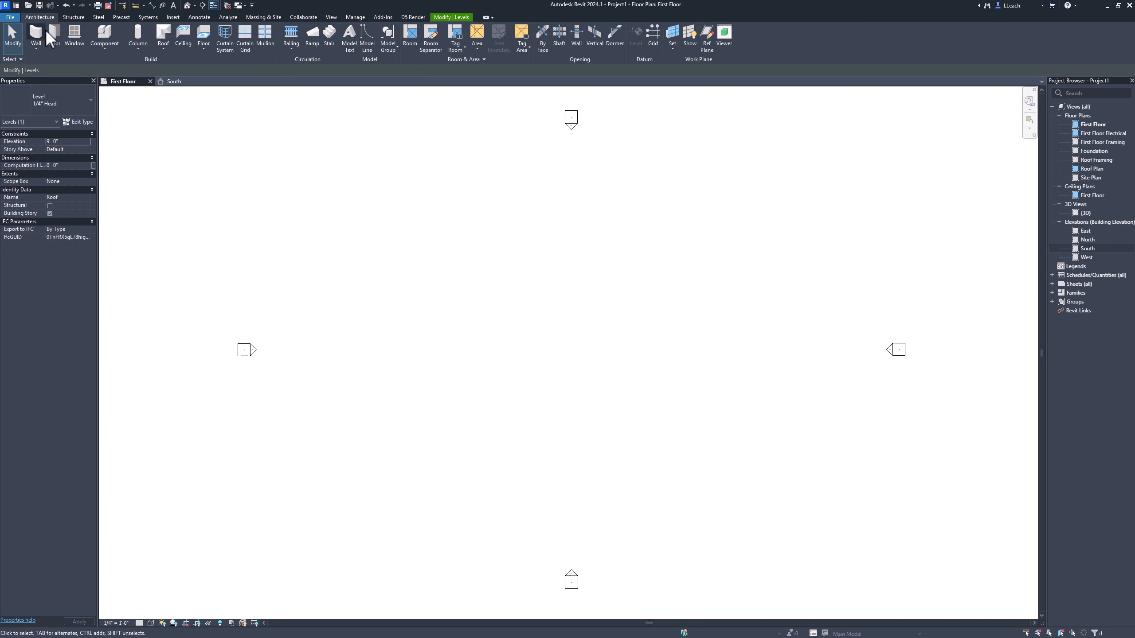
click(36, 34)
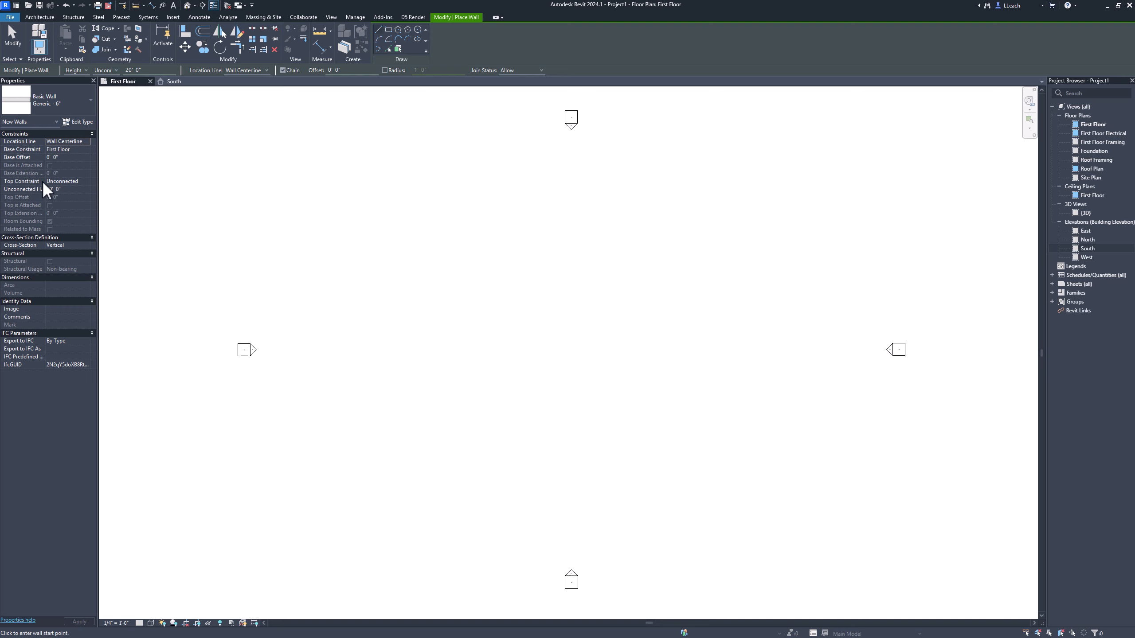
click(81, 183)
click(87, 182)
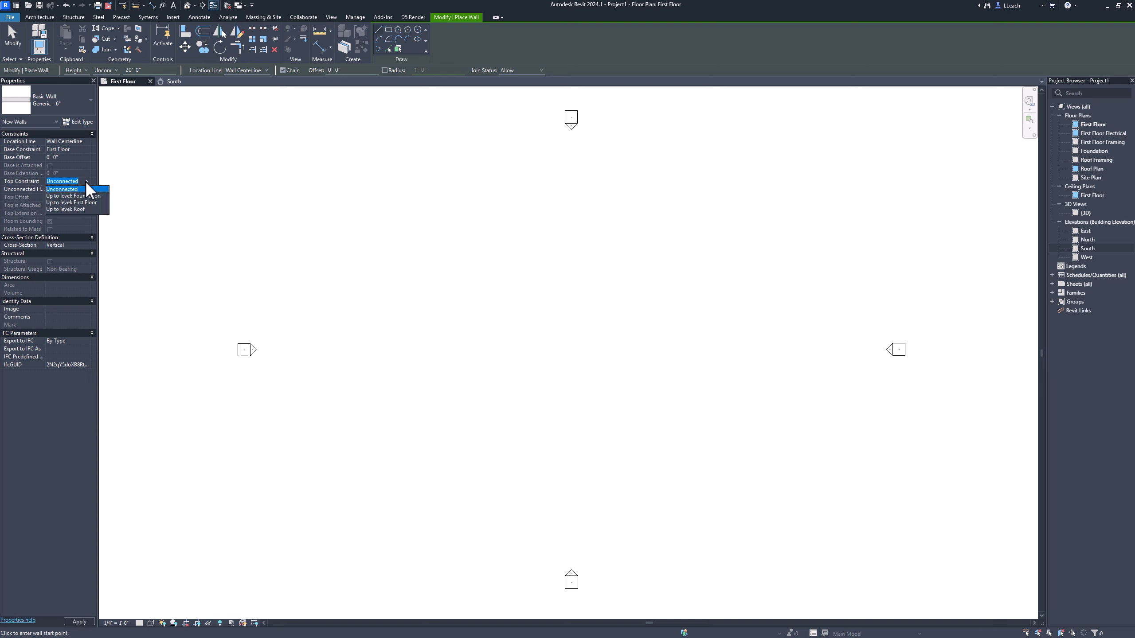
click(67, 209)
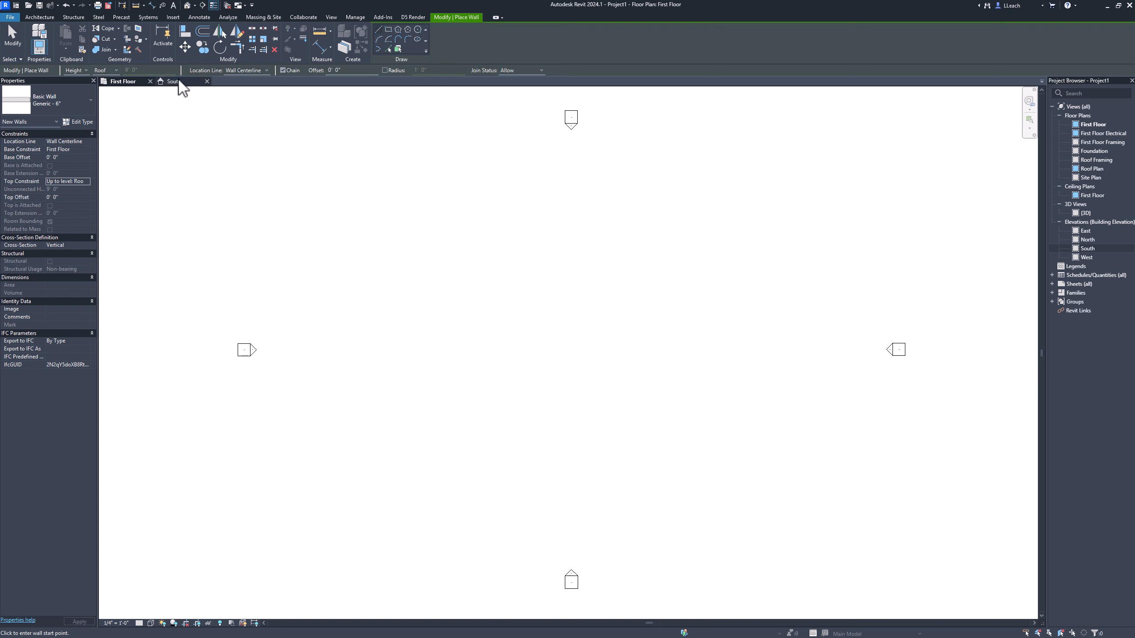
Step: Set the wall location line to Finish Face: Exterior and draw the 26' north wall followed by the 32' east wall
click(267, 70)
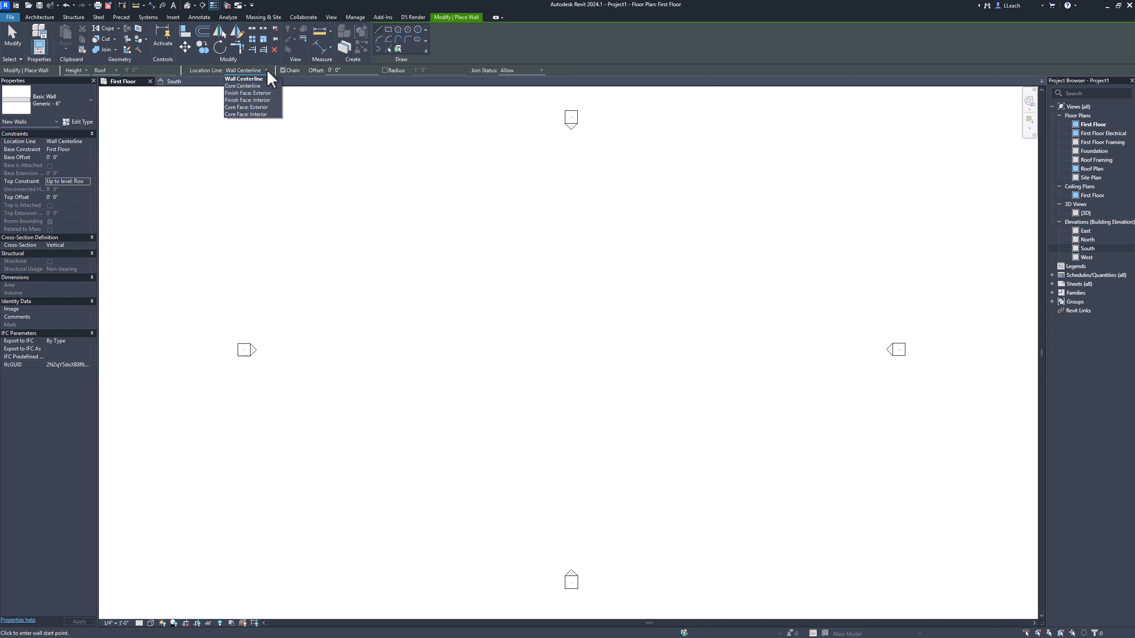
click(260, 93)
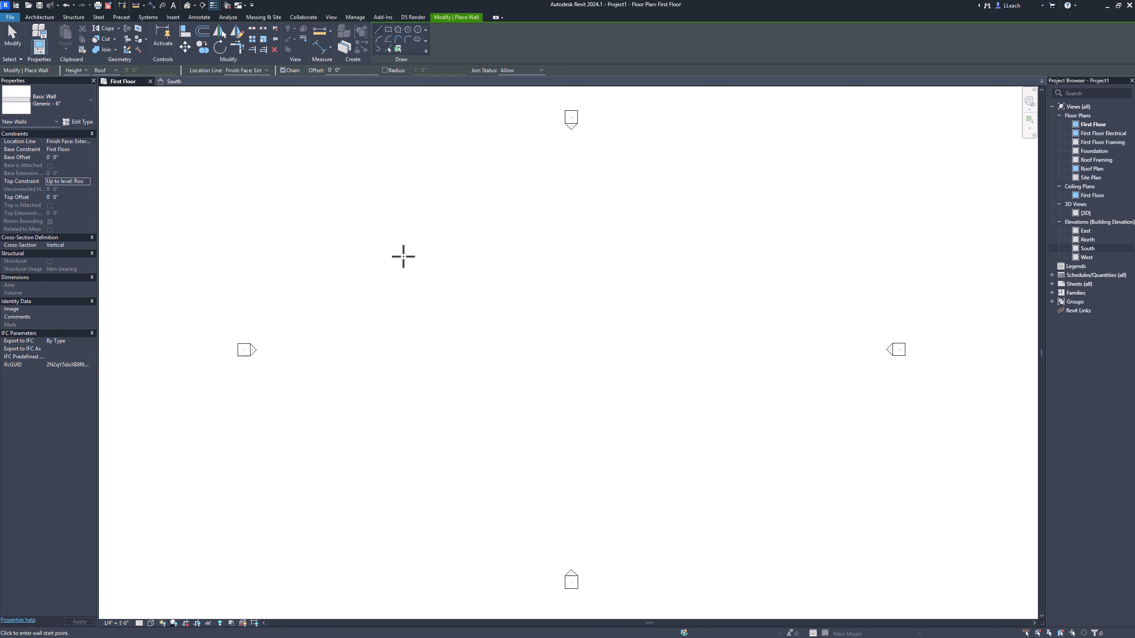
click(362, 192)
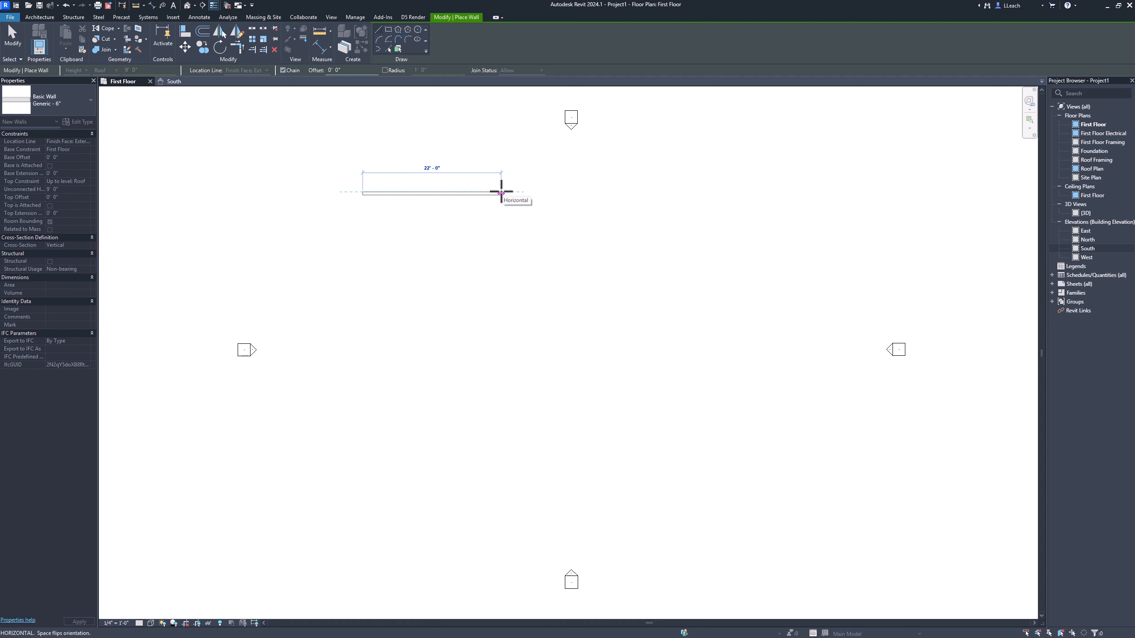
text(26)
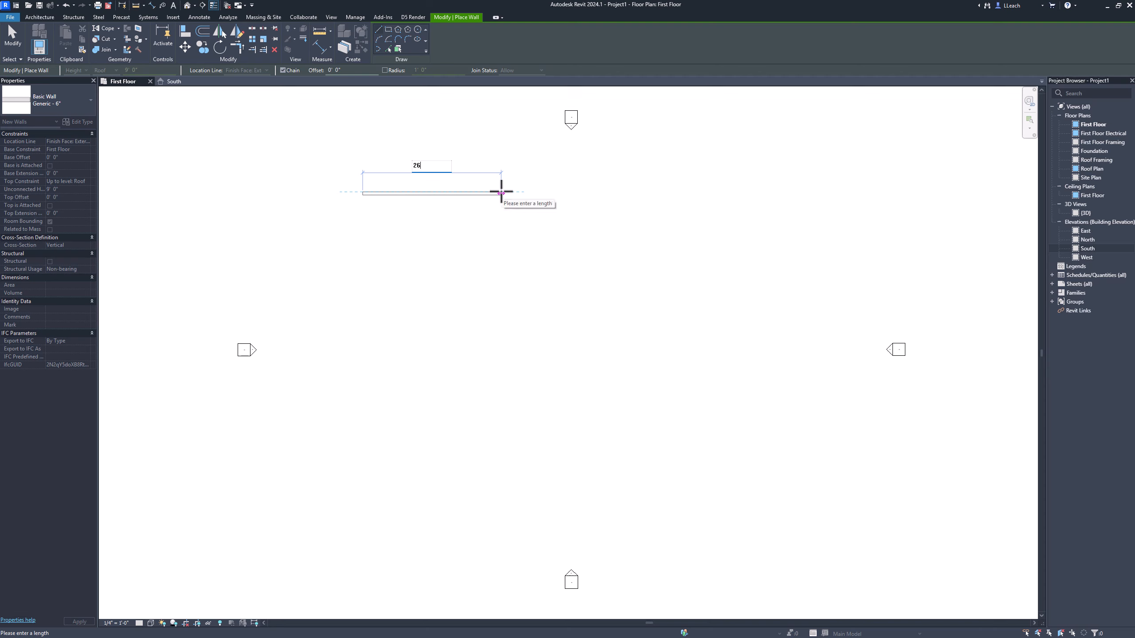
key(Return)
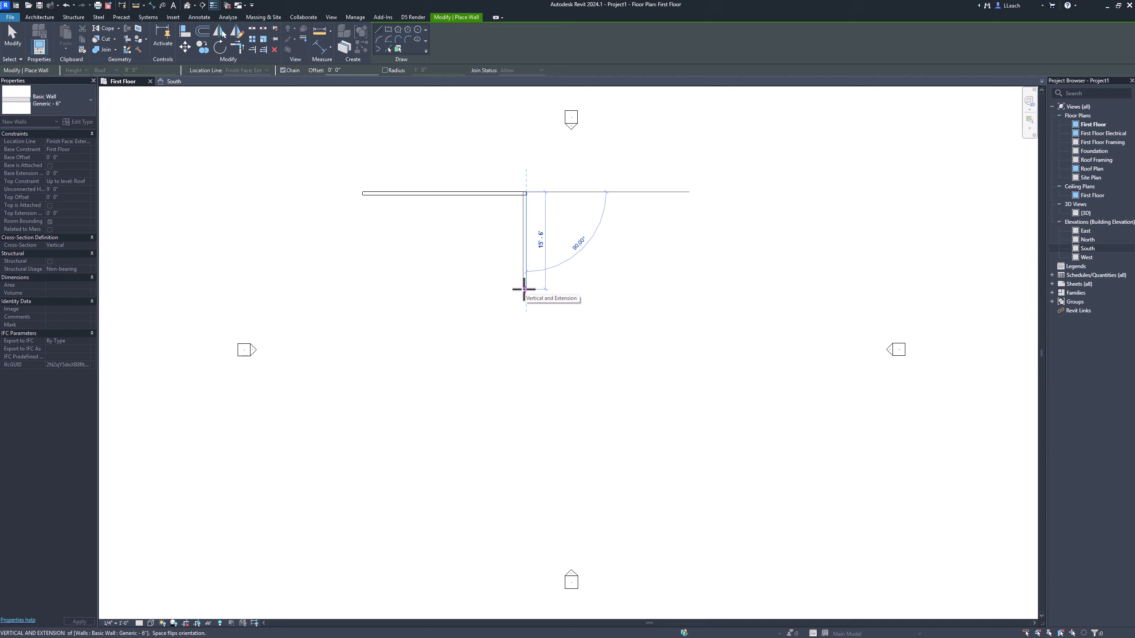
text(32)
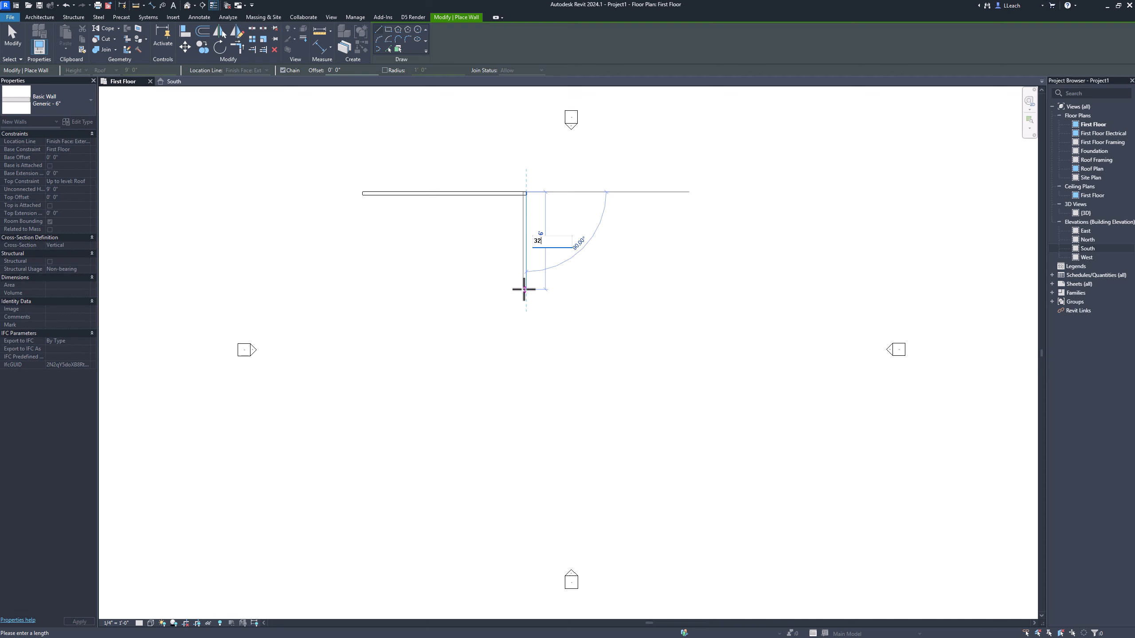
key(Return)
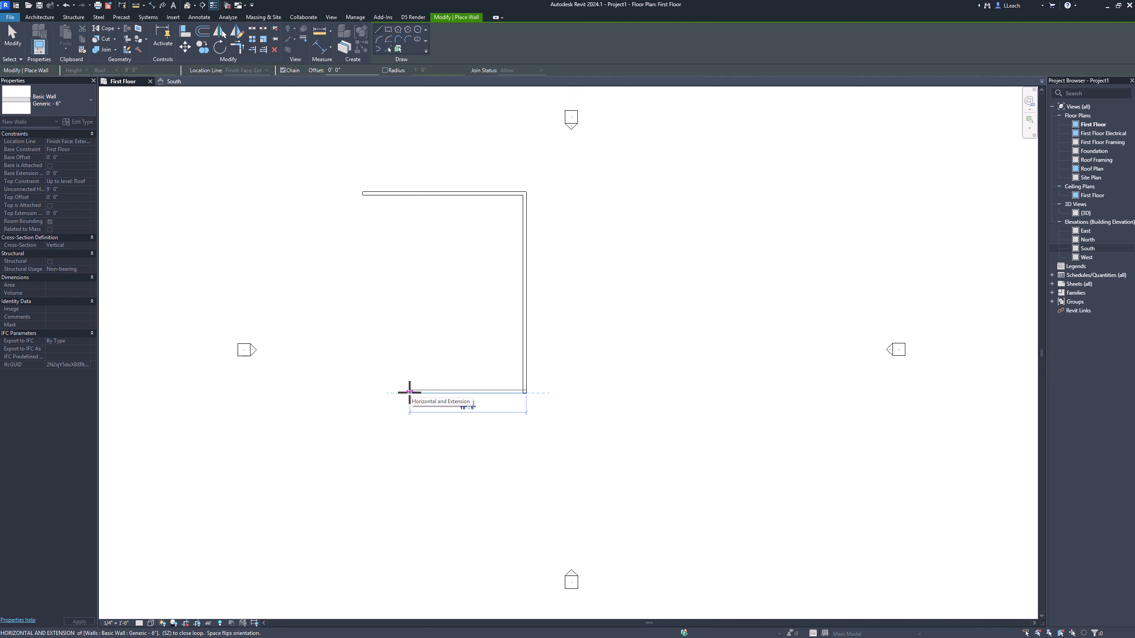
Step: Close the rectangular building outline with a 26' south wall and a 32' west wall, and end the wall chain
text(26)
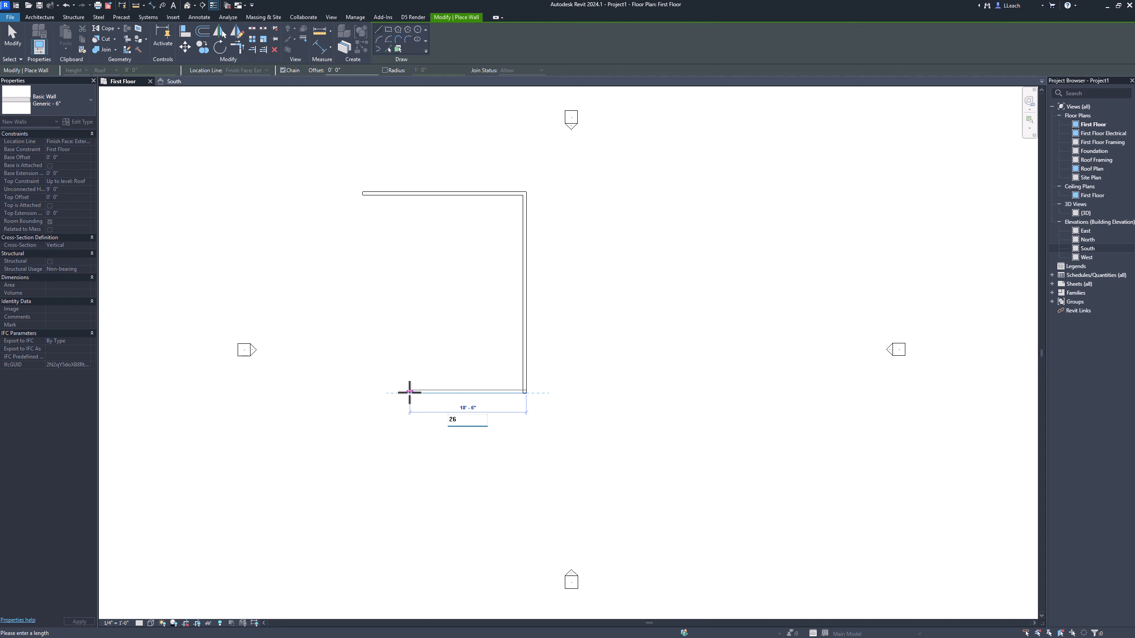
key(Return)
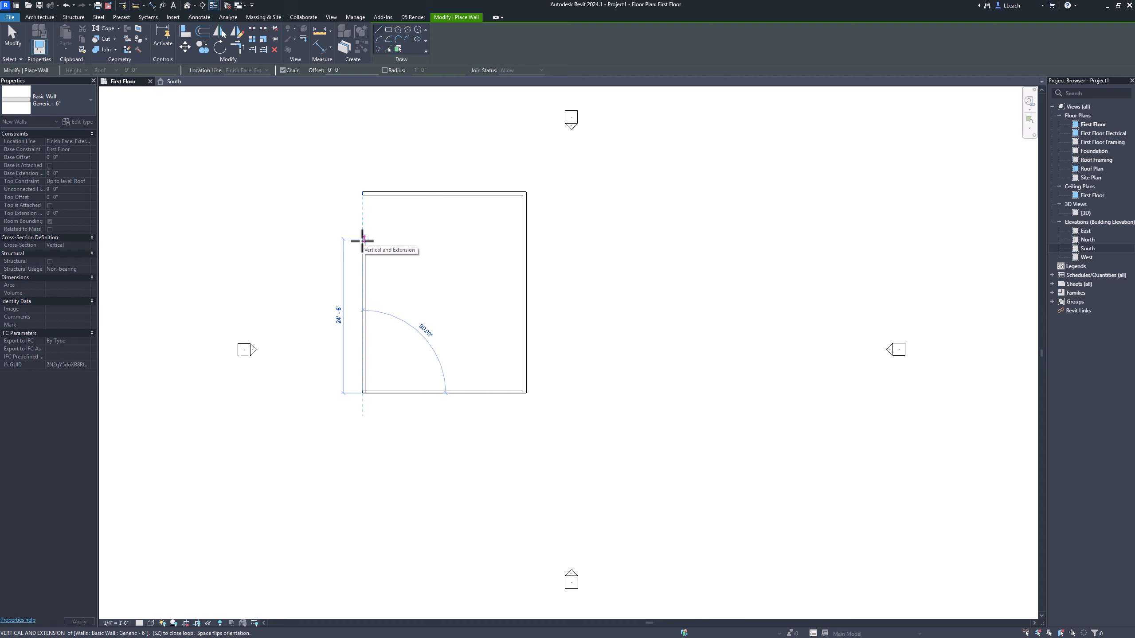
text(3)
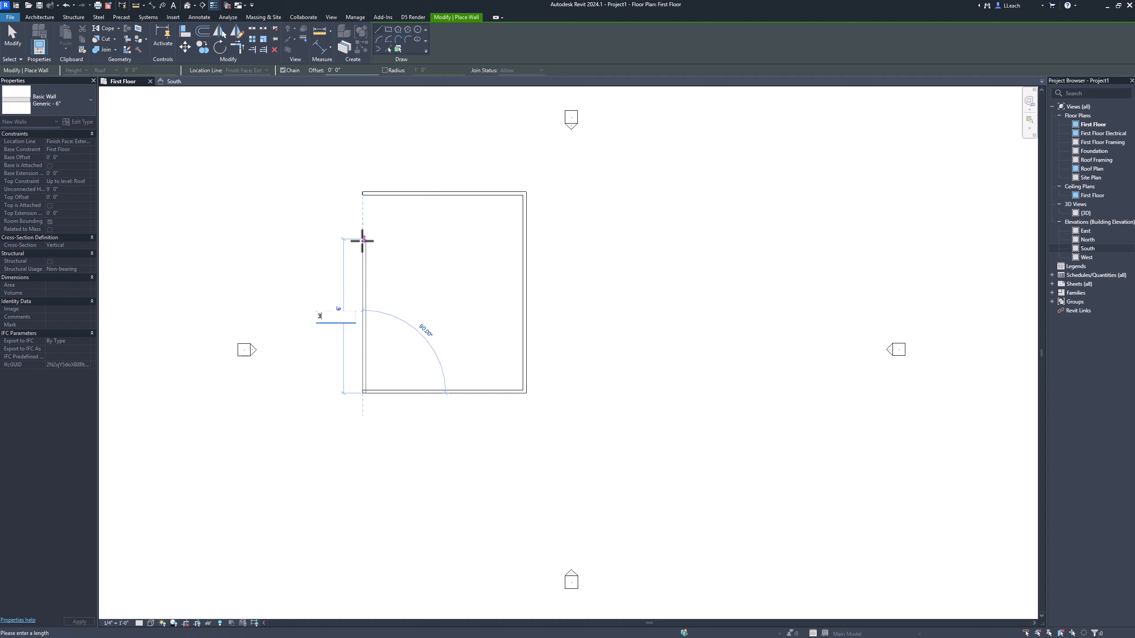
text(2)
key(Return)
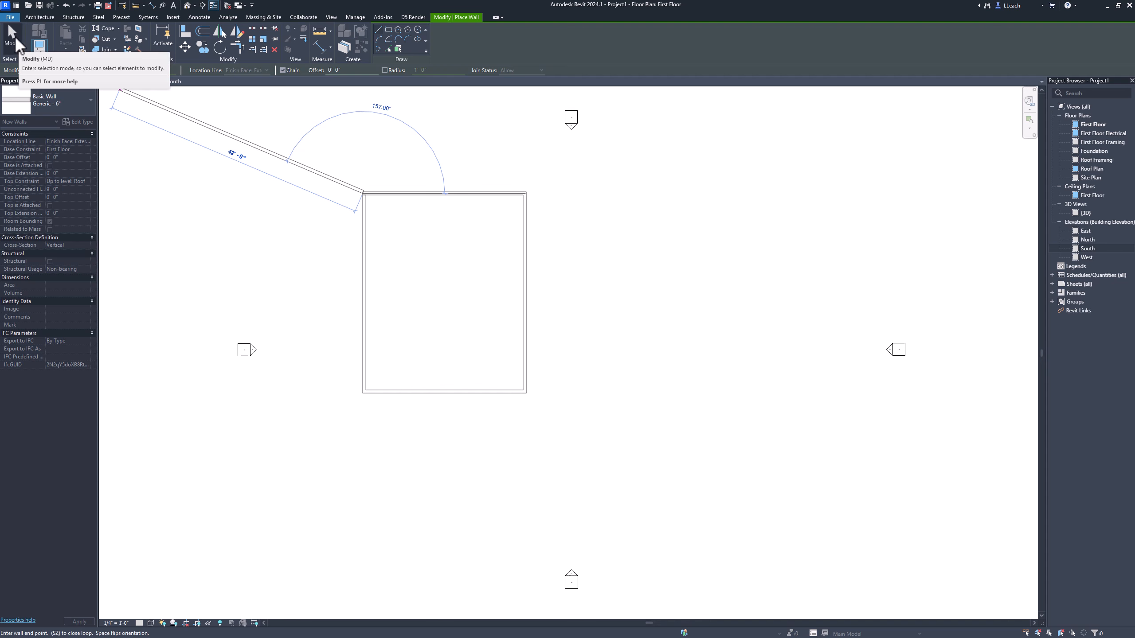
click(15, 42)
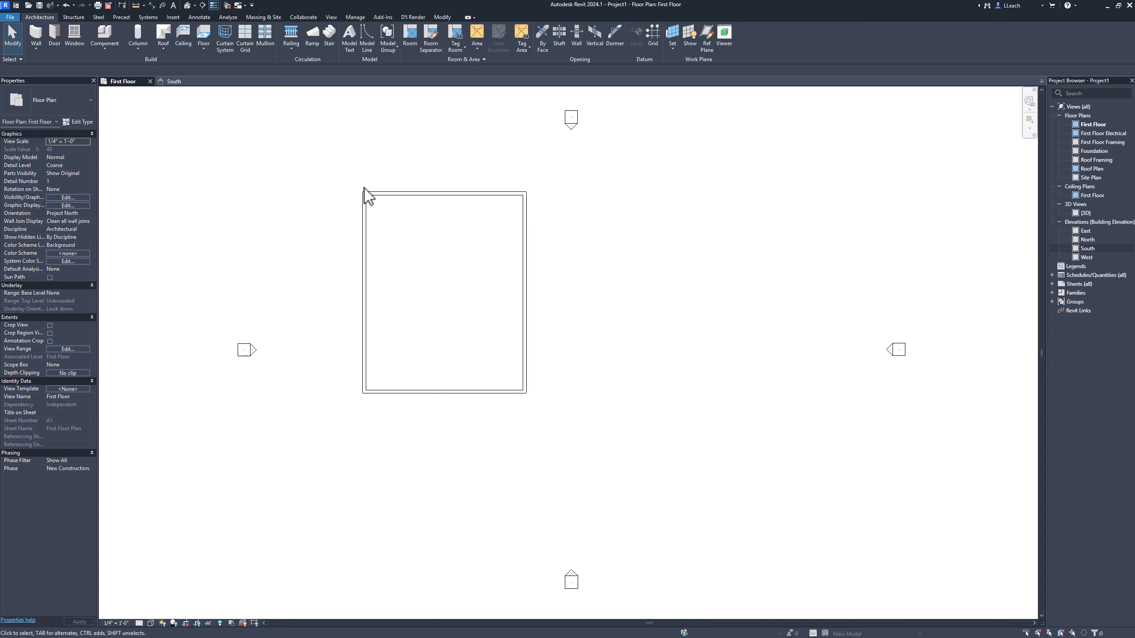
Step: Move all four exterior walls together to the middle of the area between the elevation markers
drag(341, 174, 549, 419)
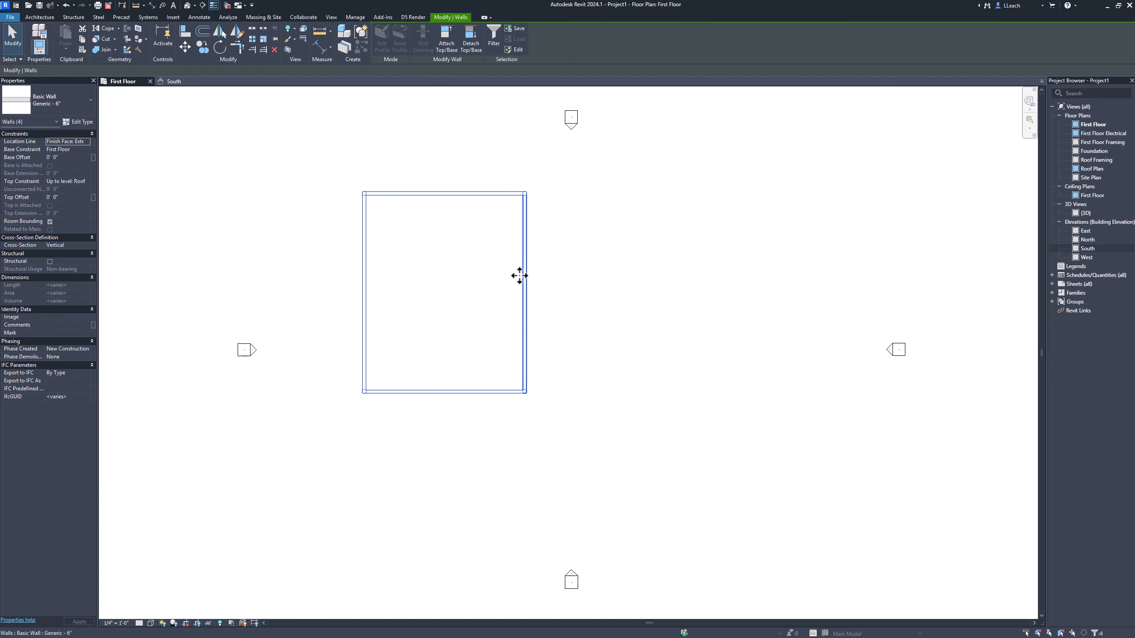
drag(527, 284, 648, 330)
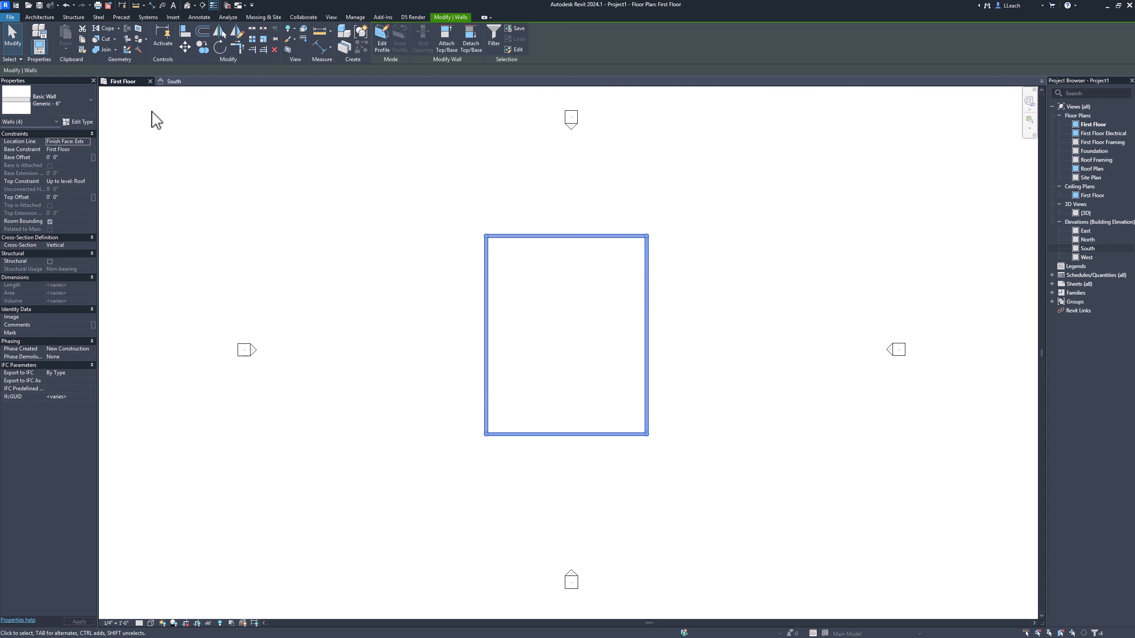
click(18, 40)
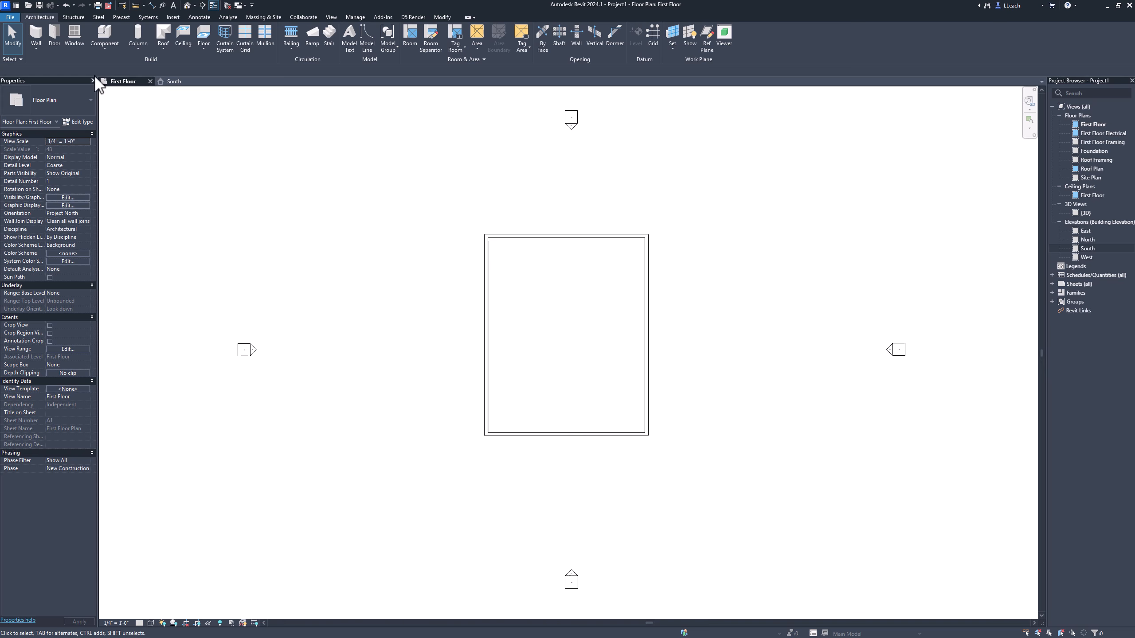
Step: Draw a horizontal Generic - 6" interior wall about 4'-3" long from the west wall's inner face, about 7'-6" below the north wall
click(38, 35)
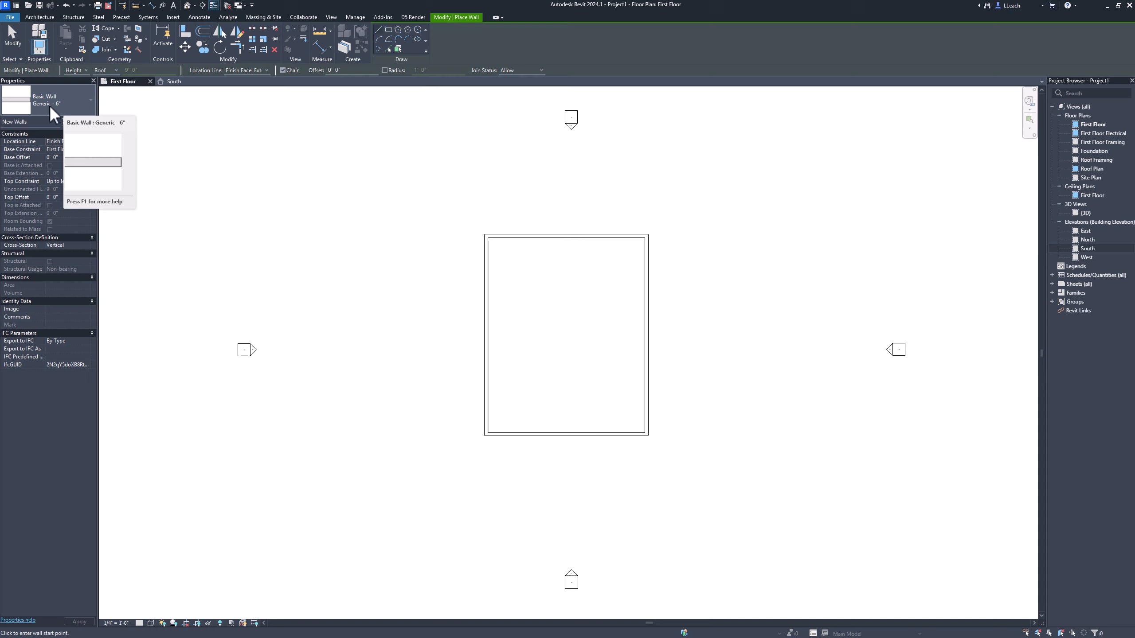
click(91, 103)
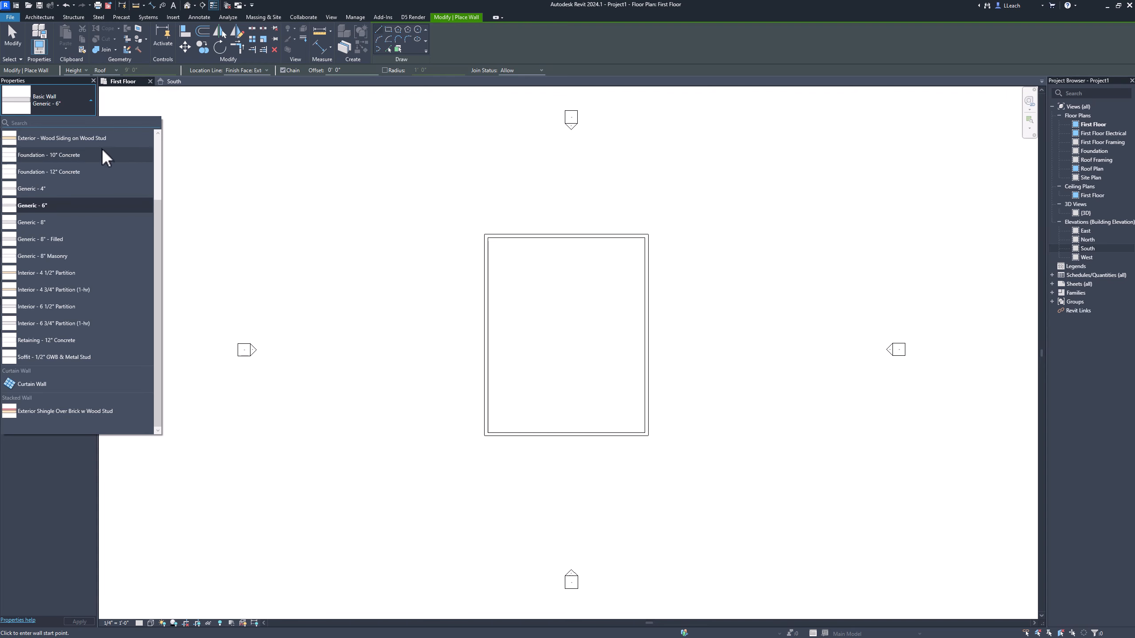
click(69, 102)
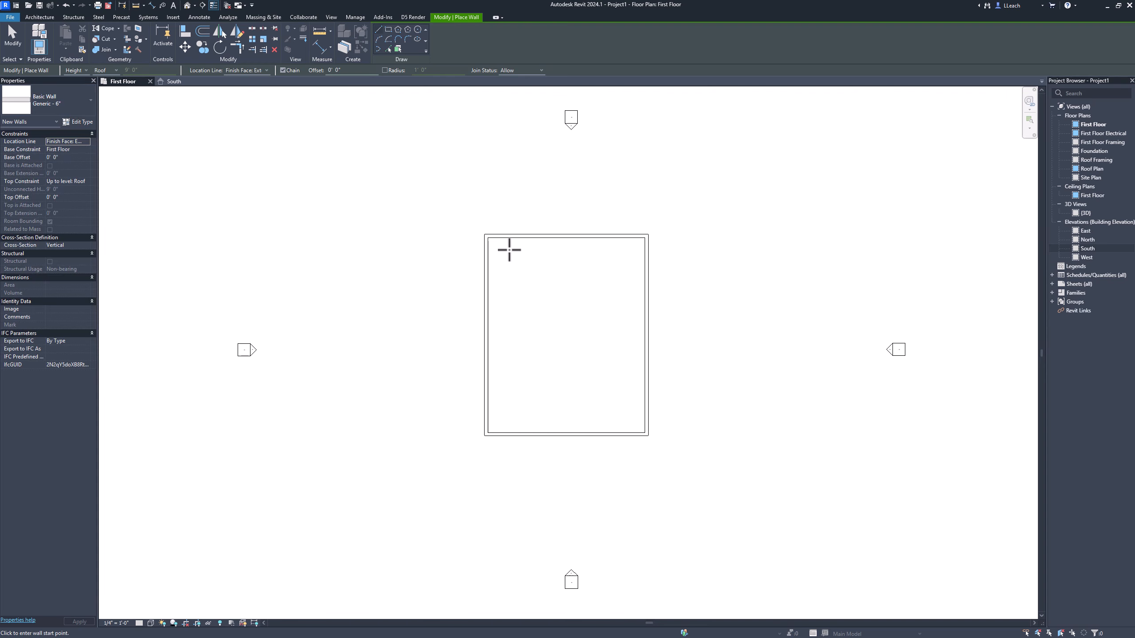
scroll(514, 273, up, 5)
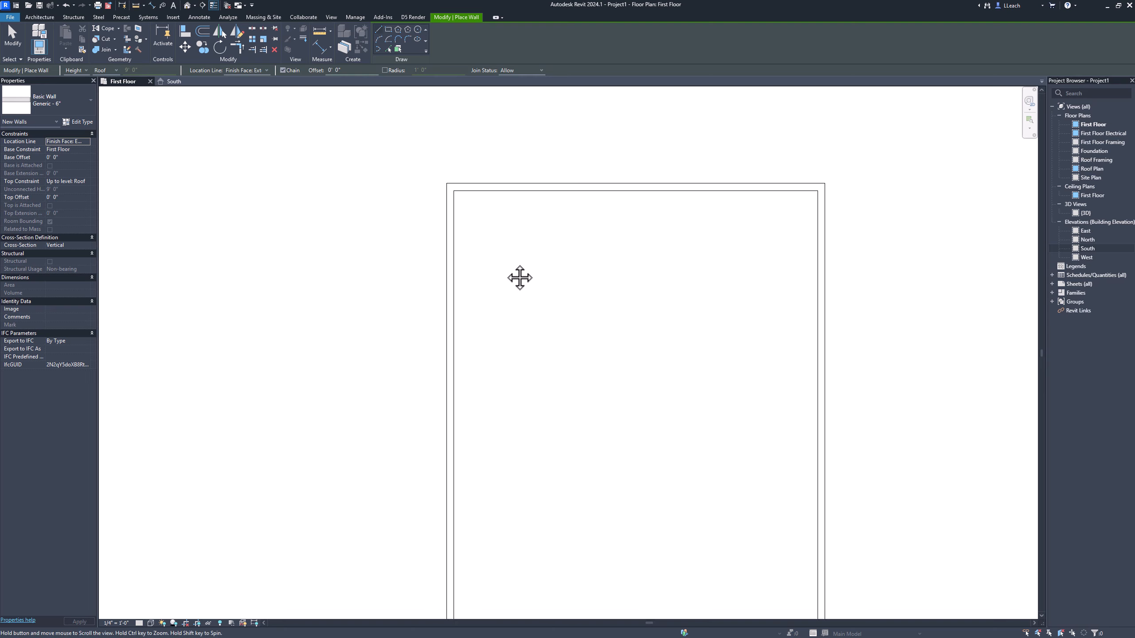
middle_drag(520, 278, 376, 367)
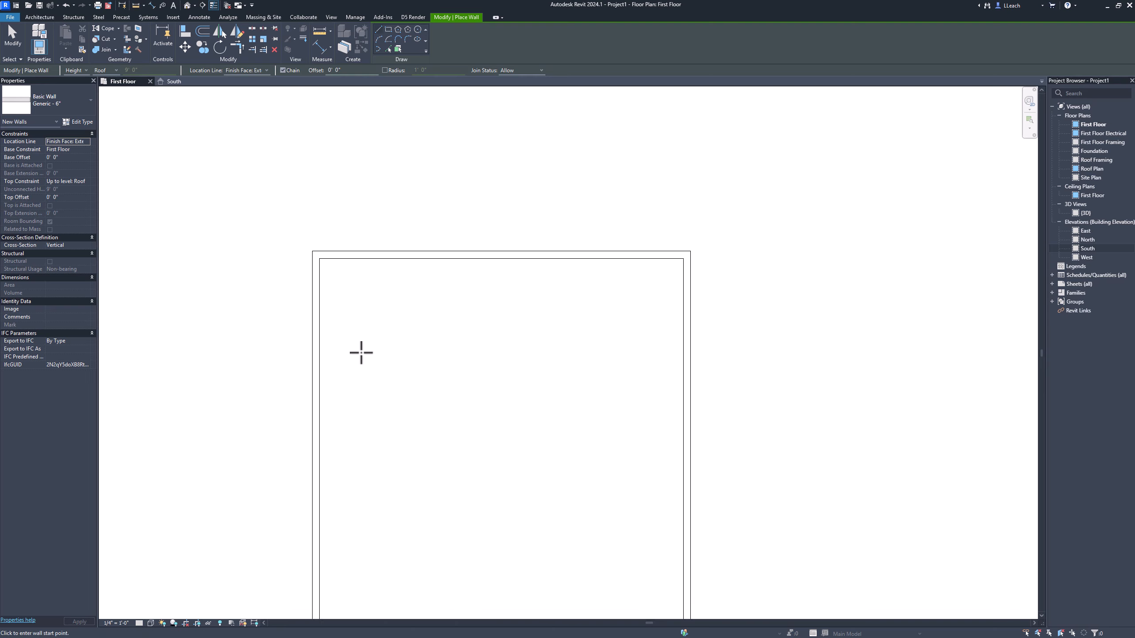
click(321, 364)
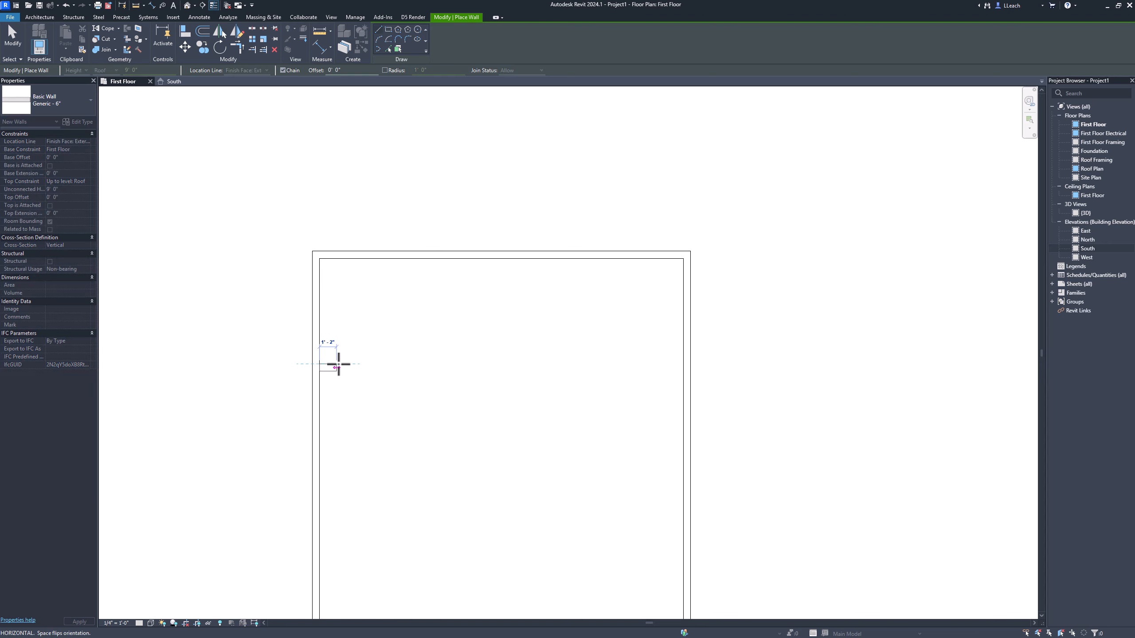
click(382, 364)
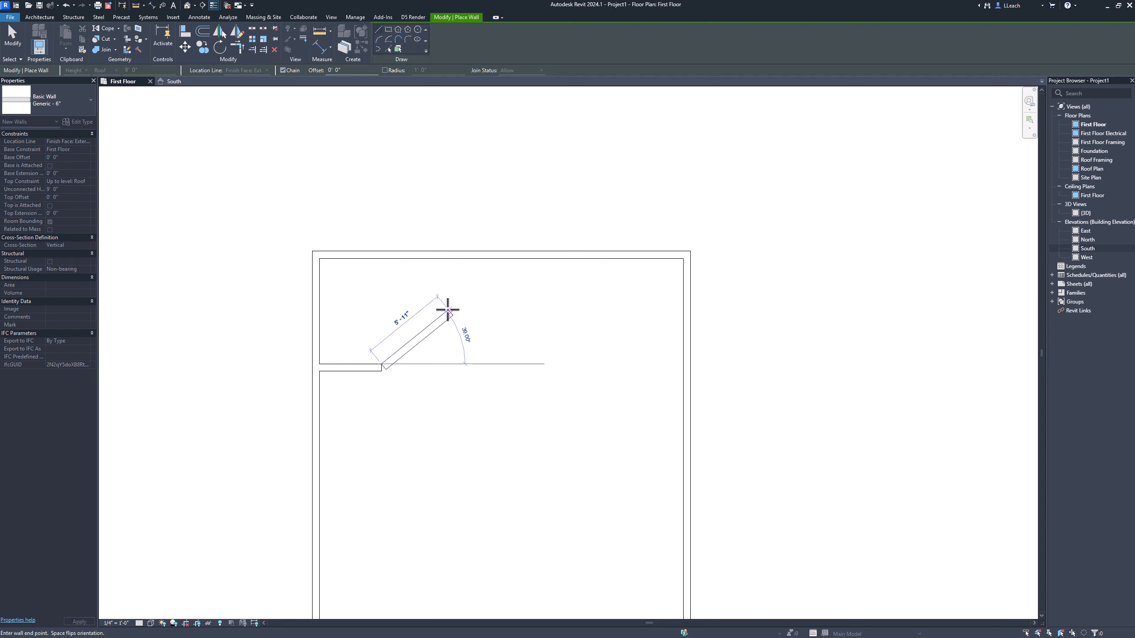
click(13, 44)
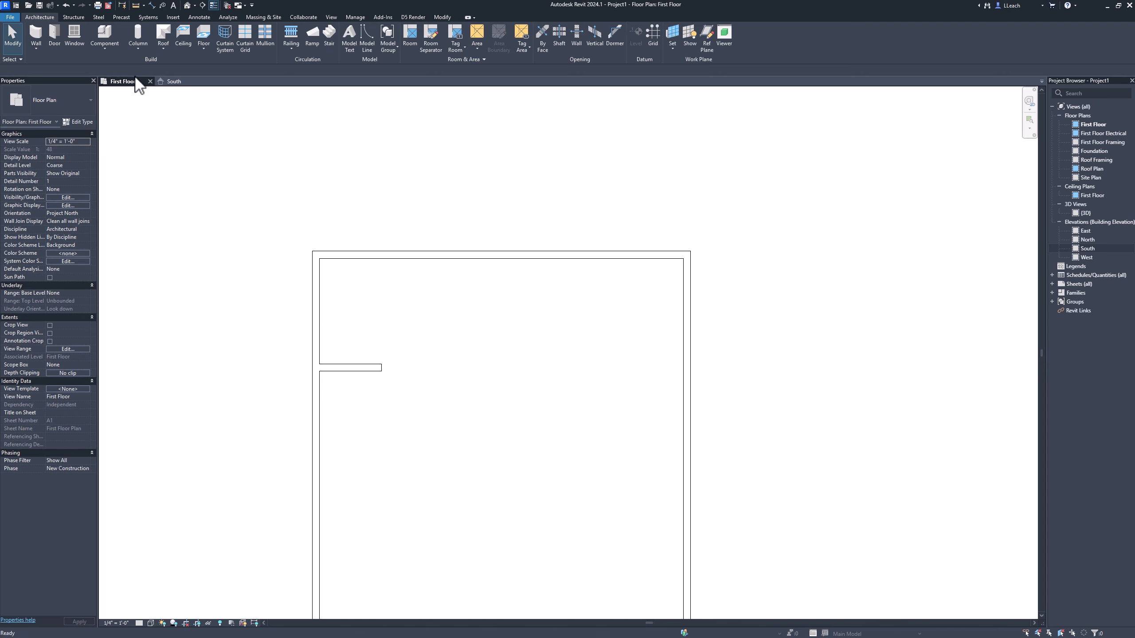
Step: Move the interior wall's witness lines to the north wall's outer face and its own lower face, and set that distance to 5'
click(352, 366)
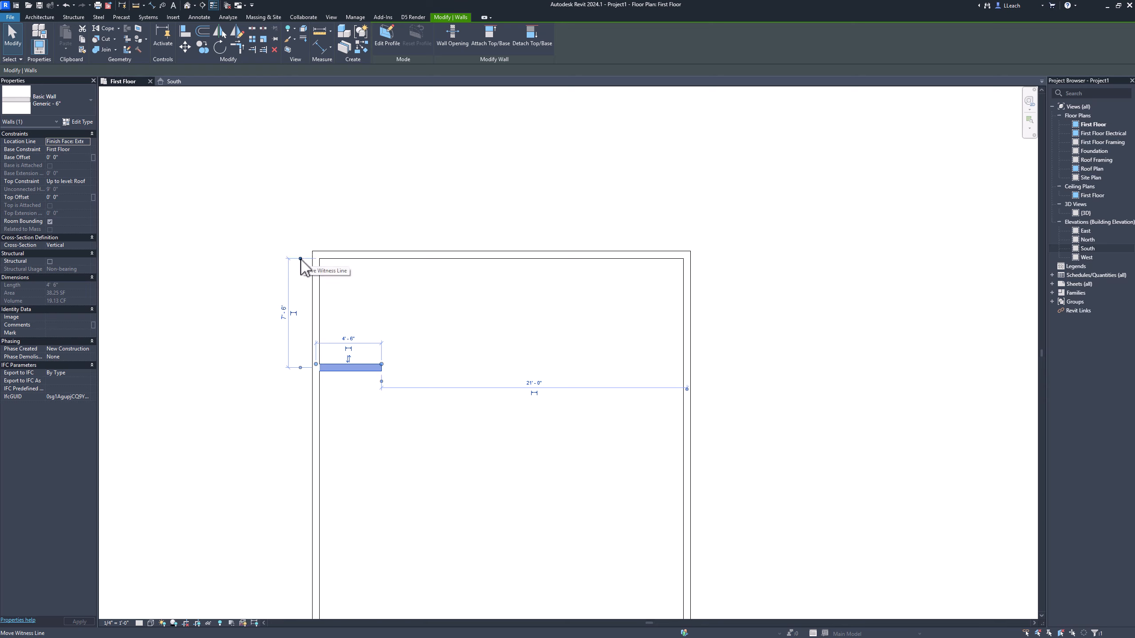
drag(300, 259, 317, 254)
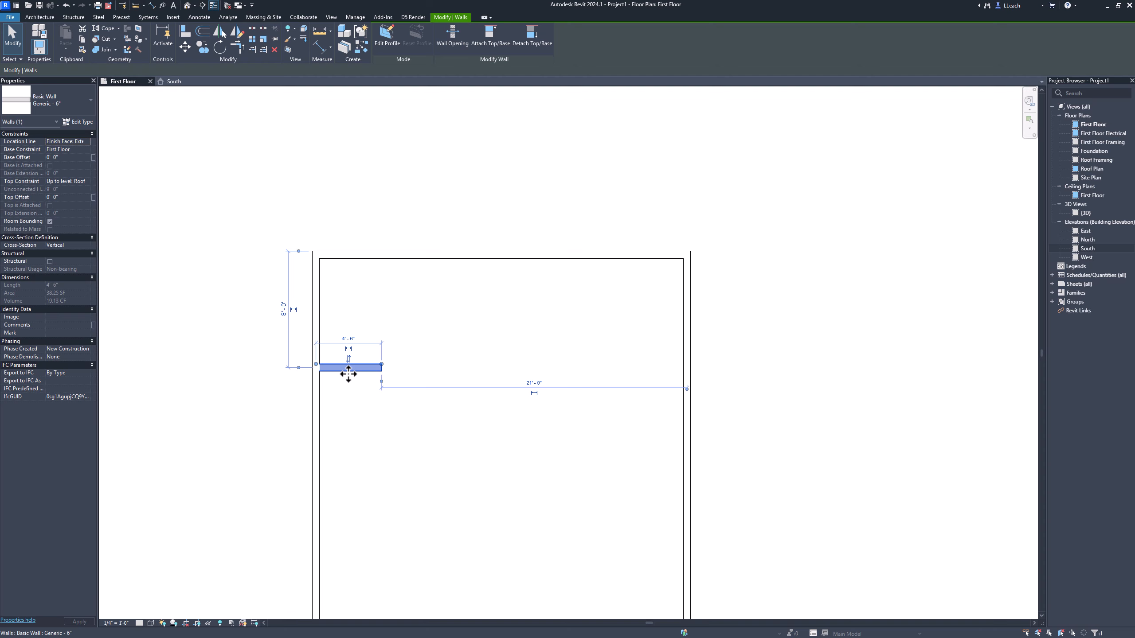
drag(299, 369, 299, 372)
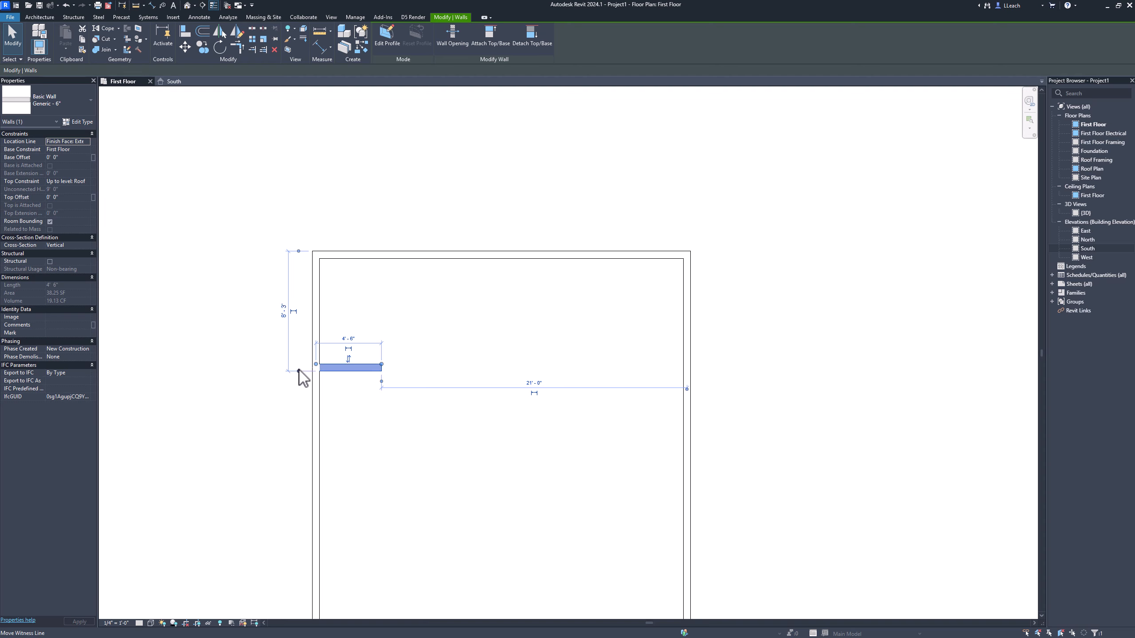
click(285, 316)
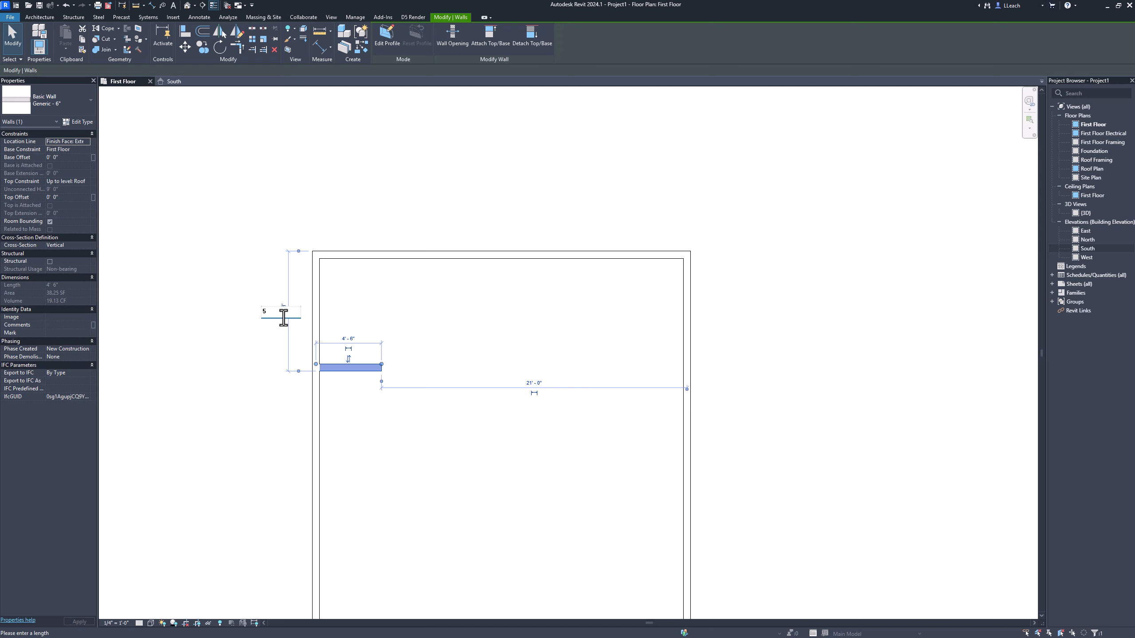
text(5)
key(Return)
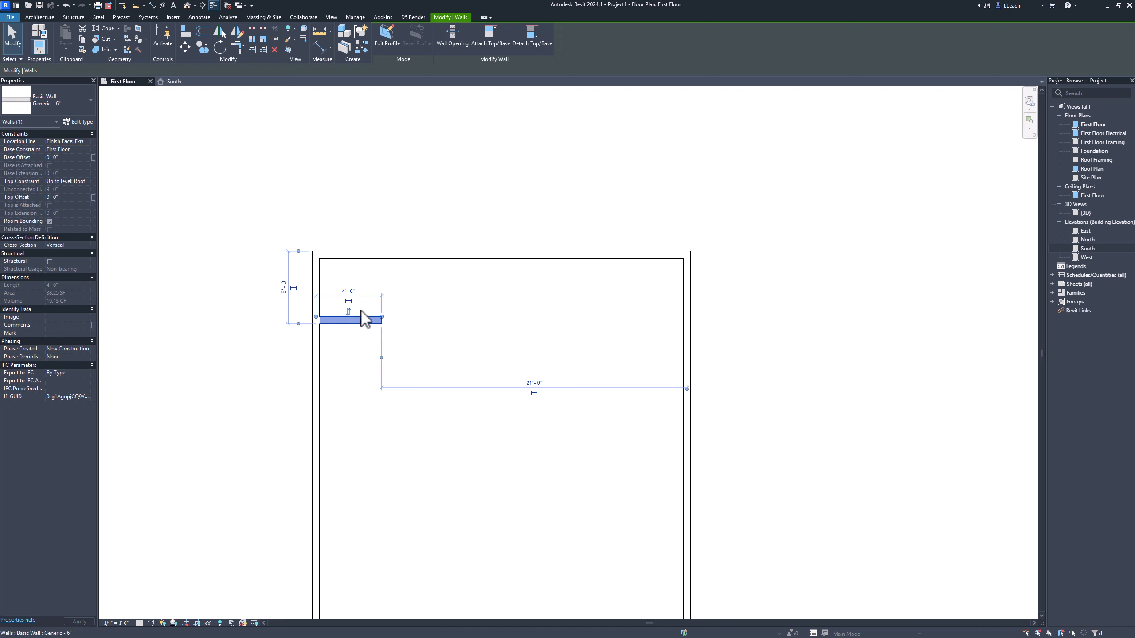
scroll(354, 310, up, 3)
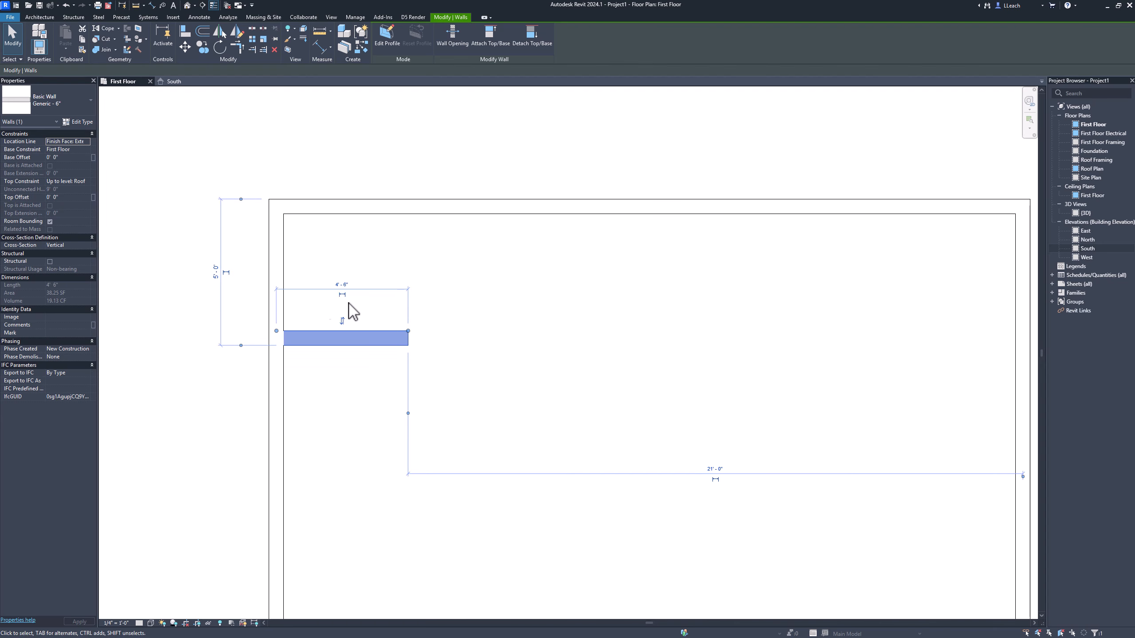
key(Escape)
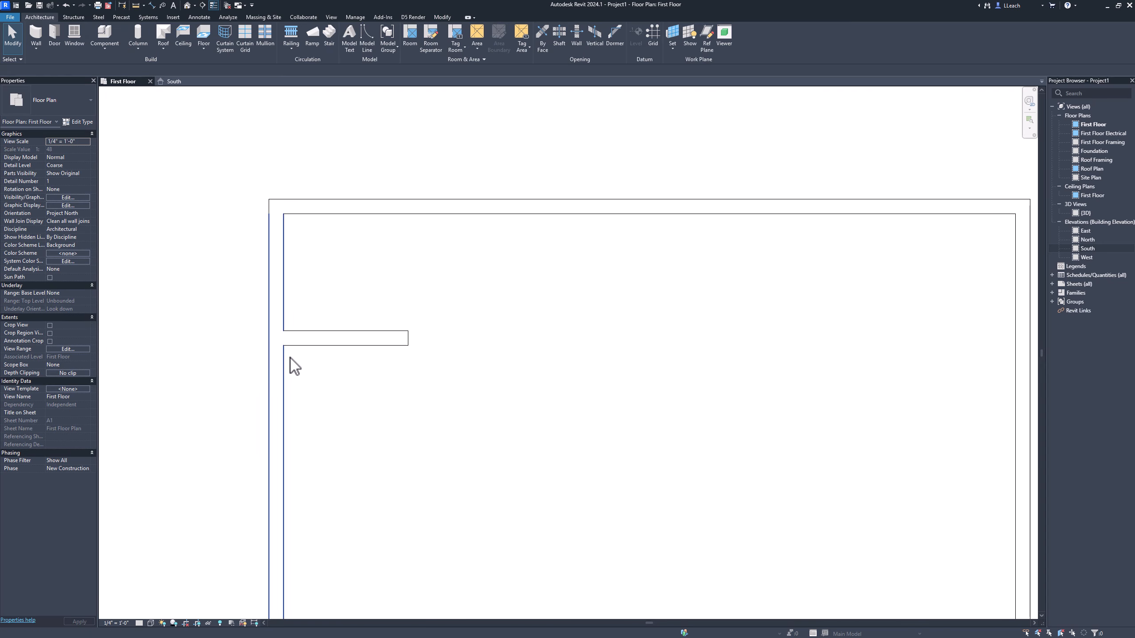
Step: Set the short interior wall's length to 3'-2", keeping it attached to the west wall
click(375, 339)
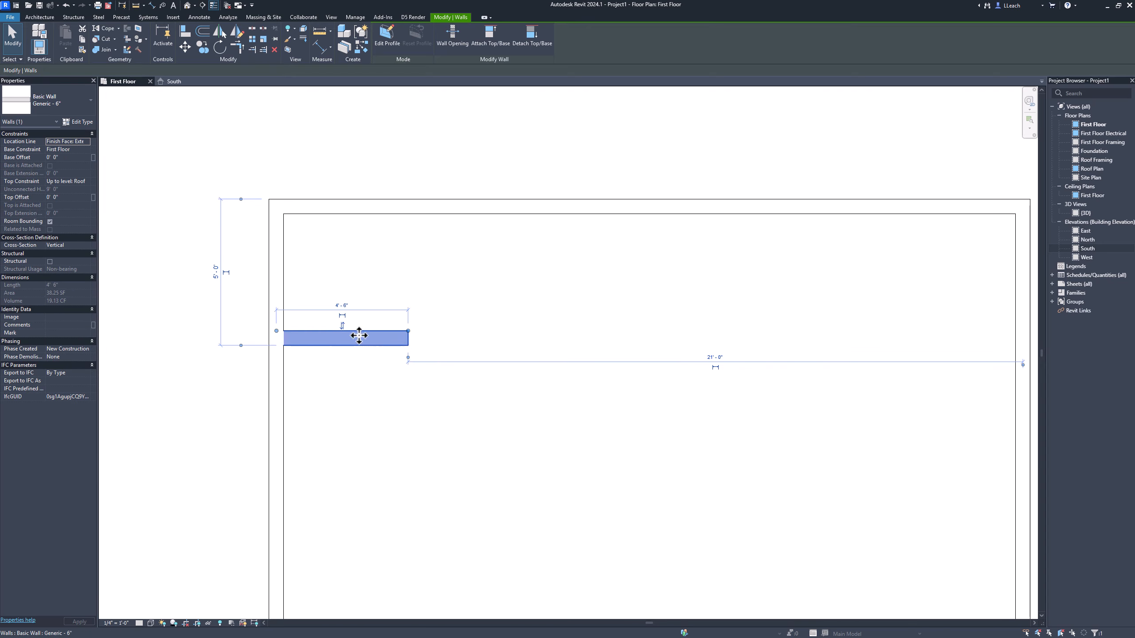
click(277, 332)
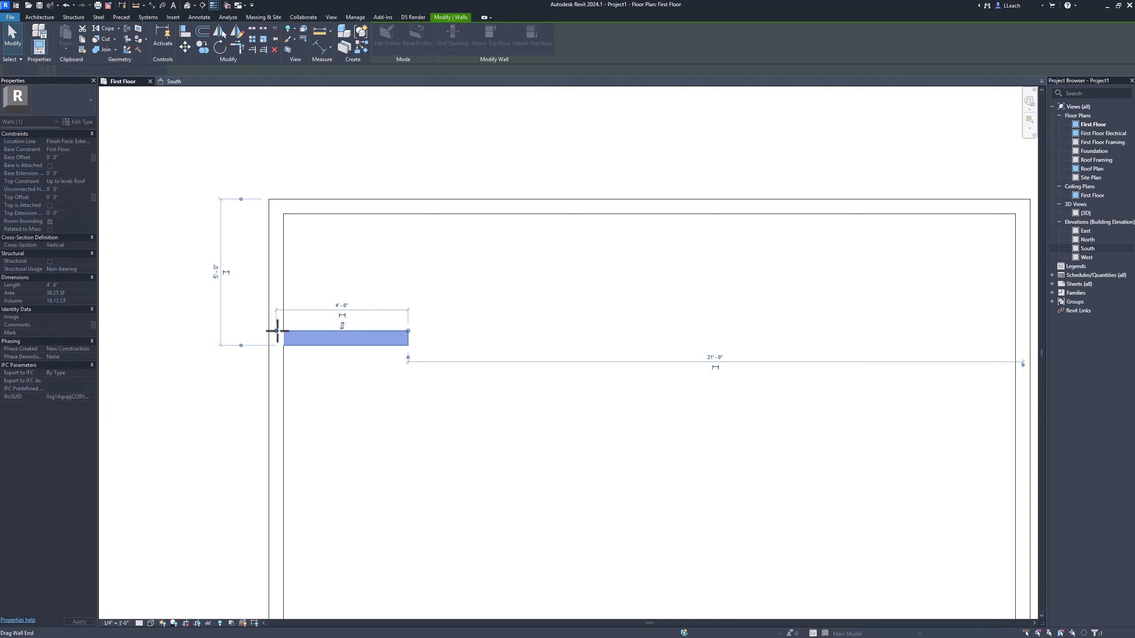
click(277, 331)
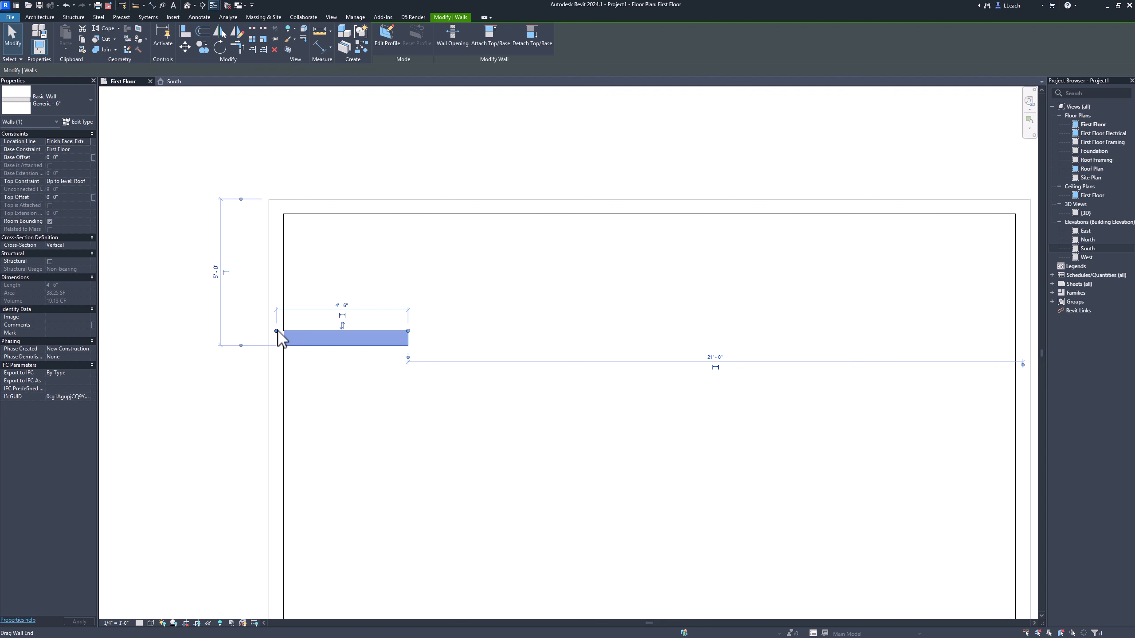
click(277, 331)
click(347, 306)
key(BackSpace)
key(BackSpace)
key(Return)
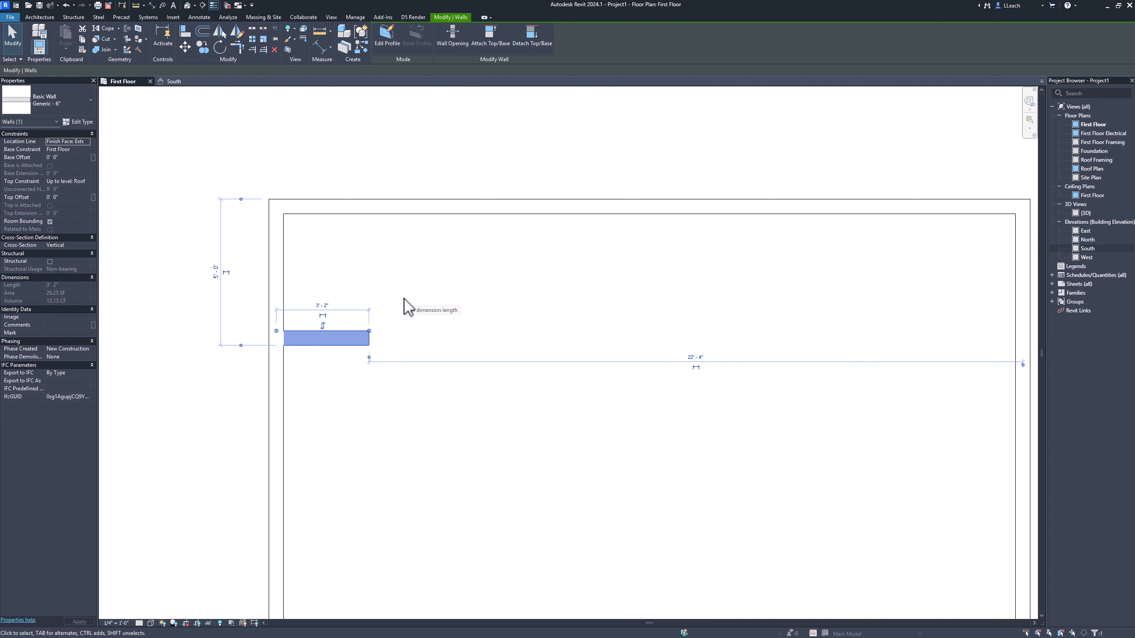
click(198, 381)
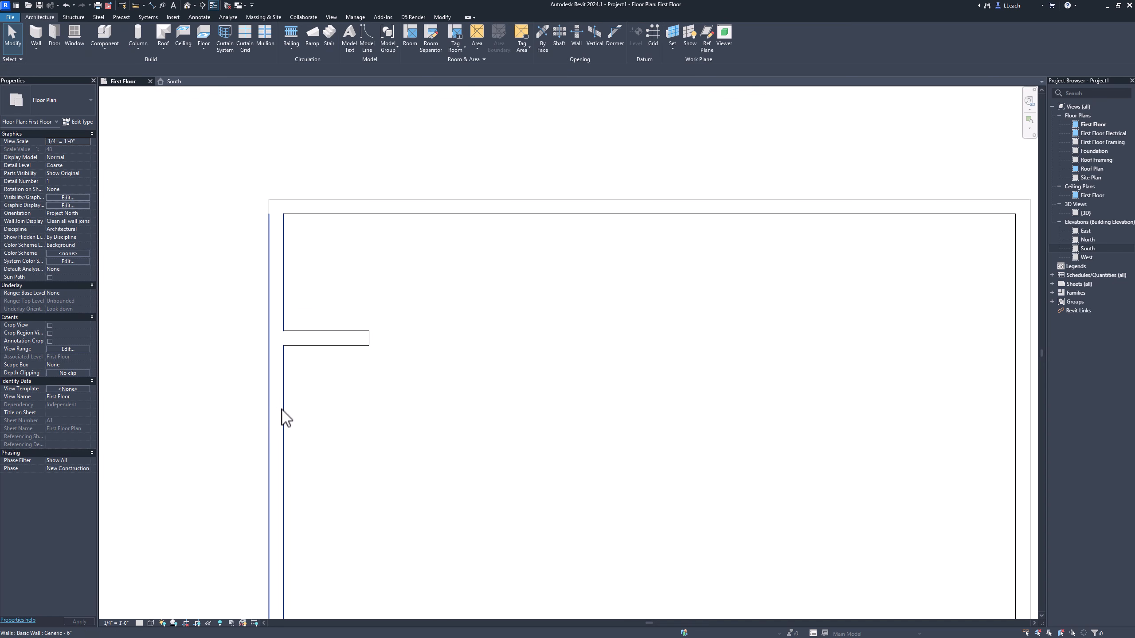
Step: Draw a horizontal Interior - 4 1/2" Partition wall from the west wall to the east wall, about 16' above the south wall
mouse_move(348, 433)
middle_down()
mouse_move(340, 418)
mouse_move(378, 400)
middle_up()
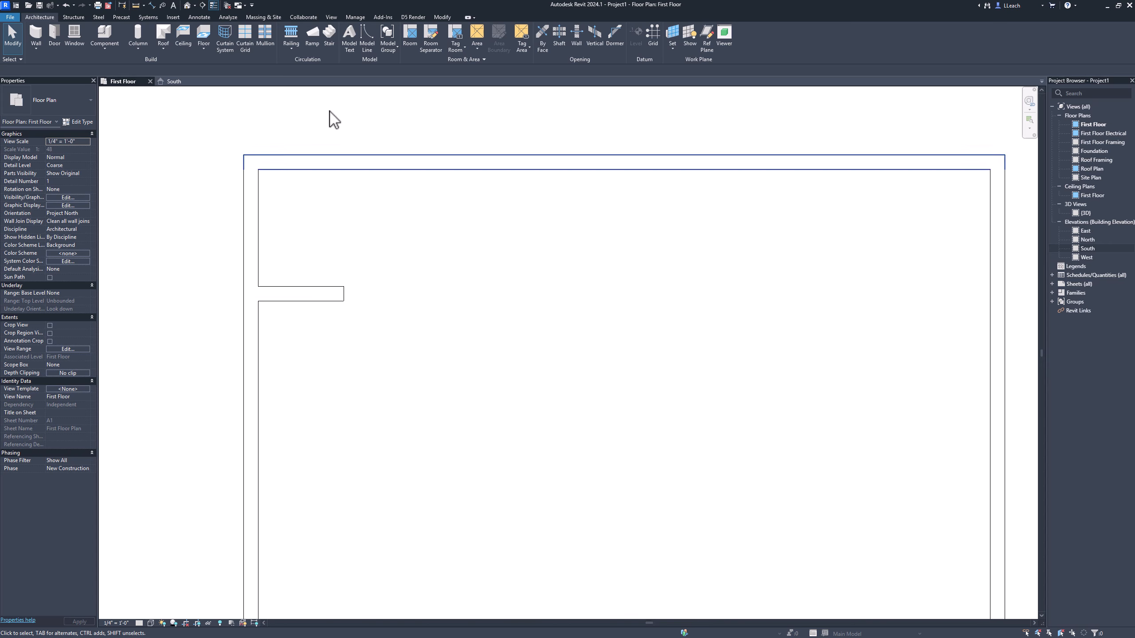
click(36, 33)
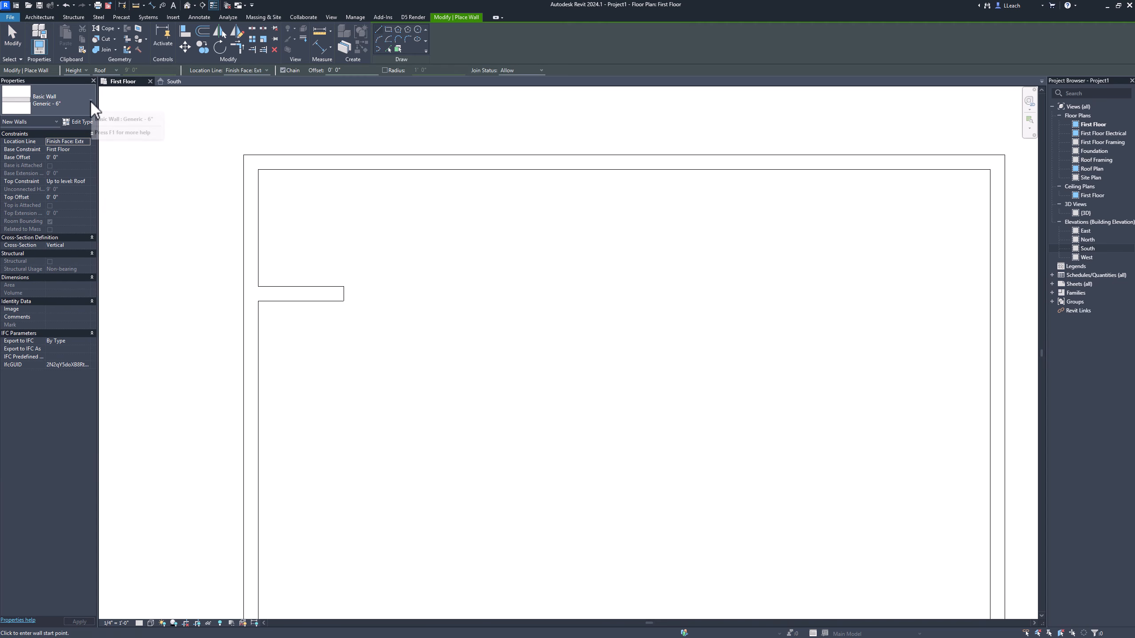
click(92, 104)
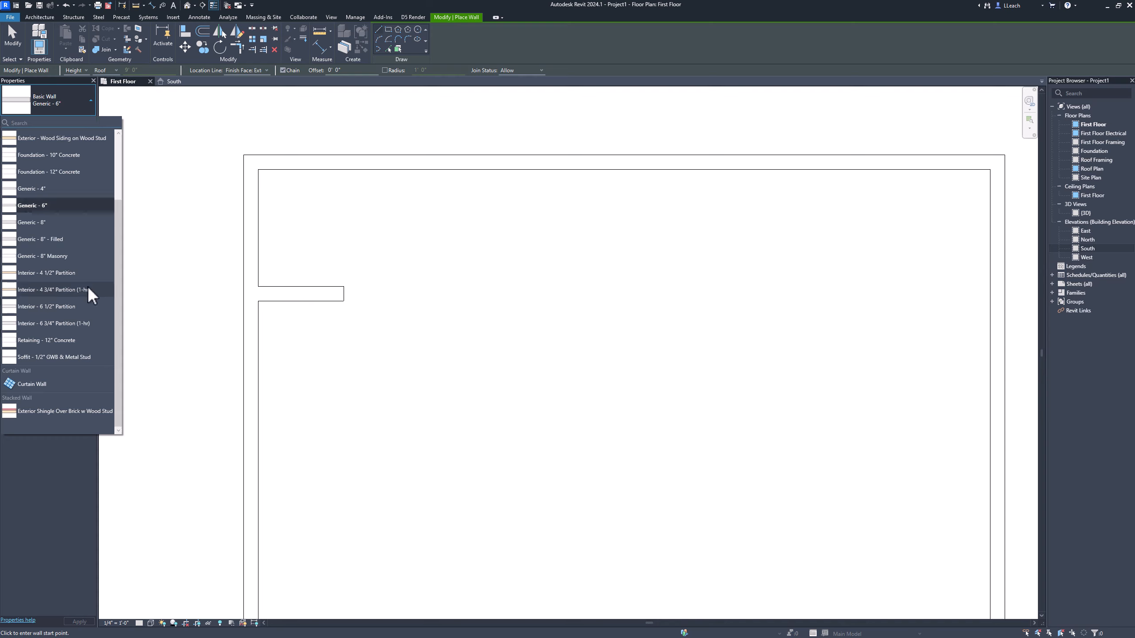
click(56, 273)
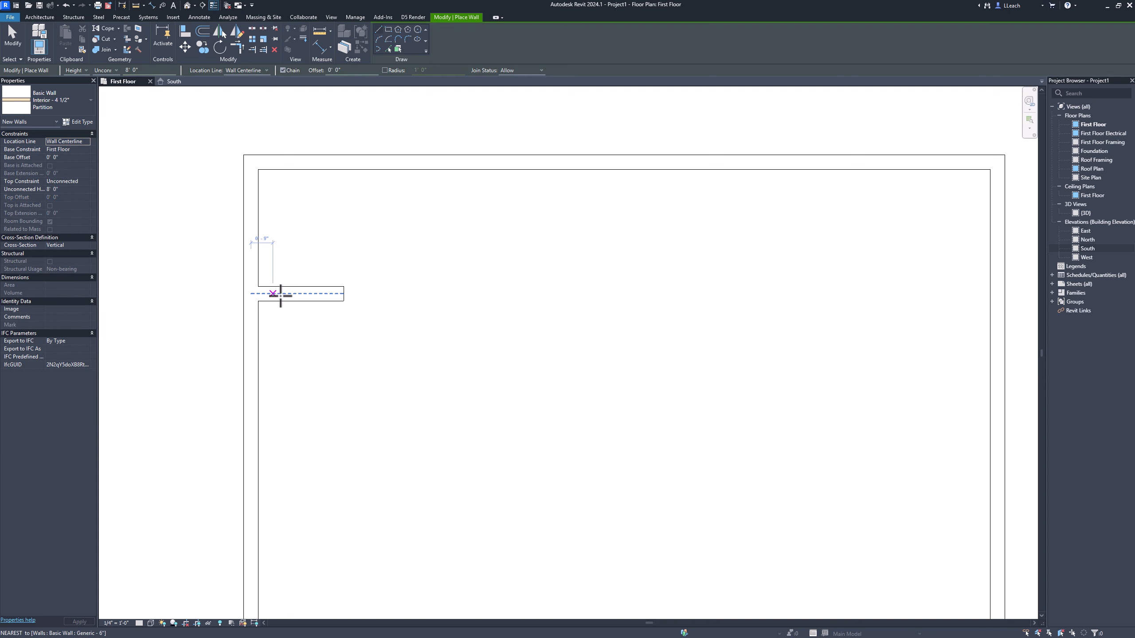
middle_drag(419, 386, 405, 367)
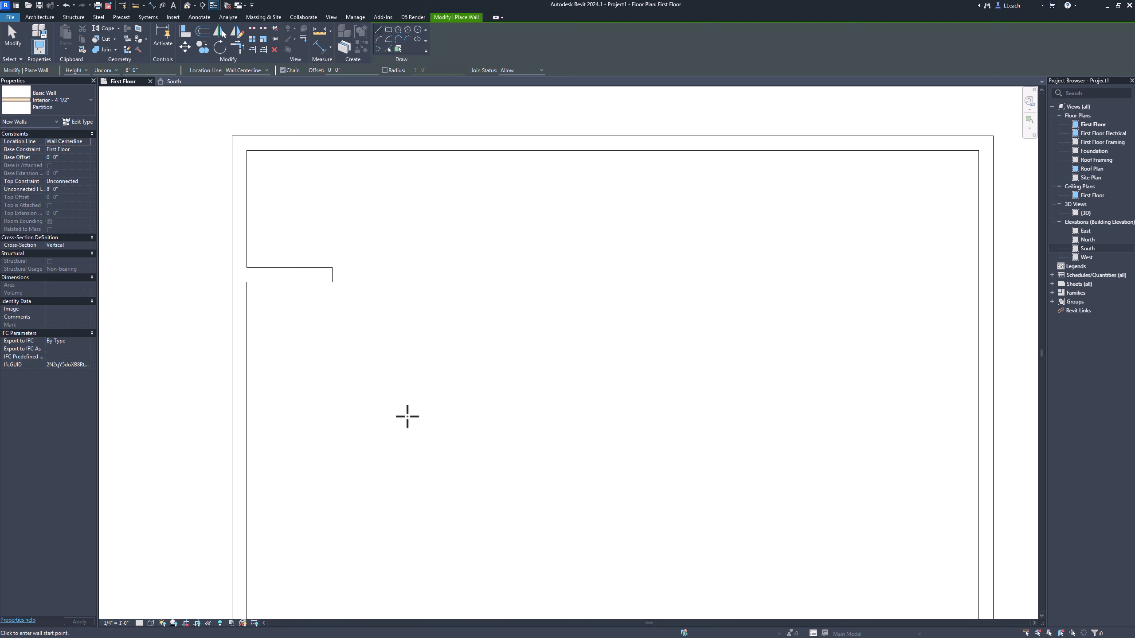
scroll(405, 414, up, 2)
scroll(406, 413, down, 3)
scroll(405, 416, down, 2)
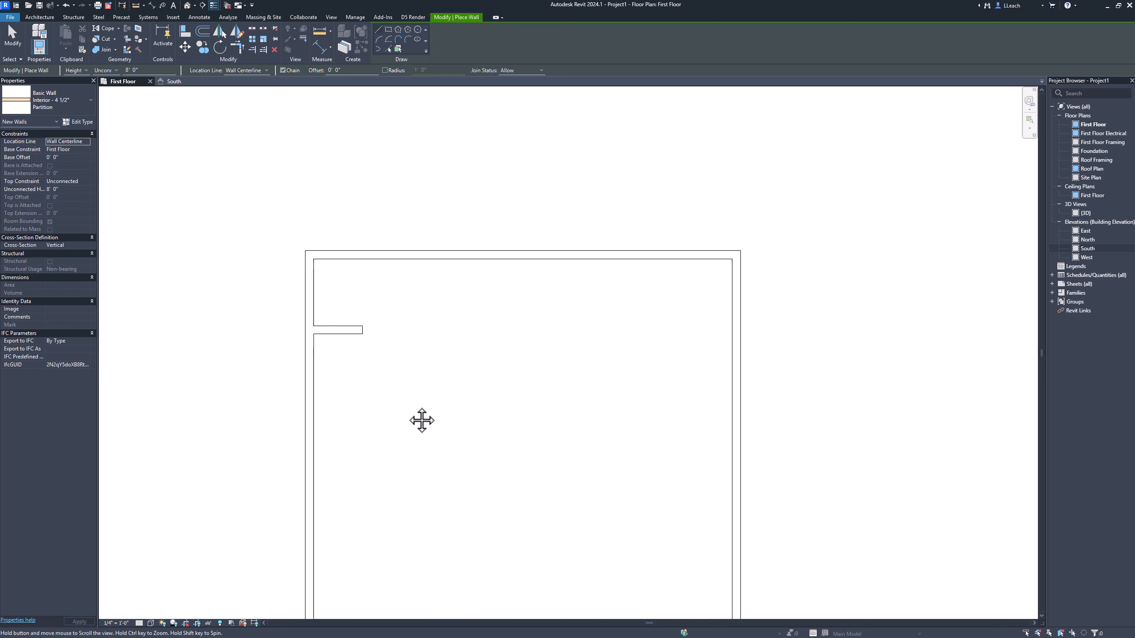
middle_drag(420, 418, 364, 387)
middle_drag(370, 428, 338, 364)
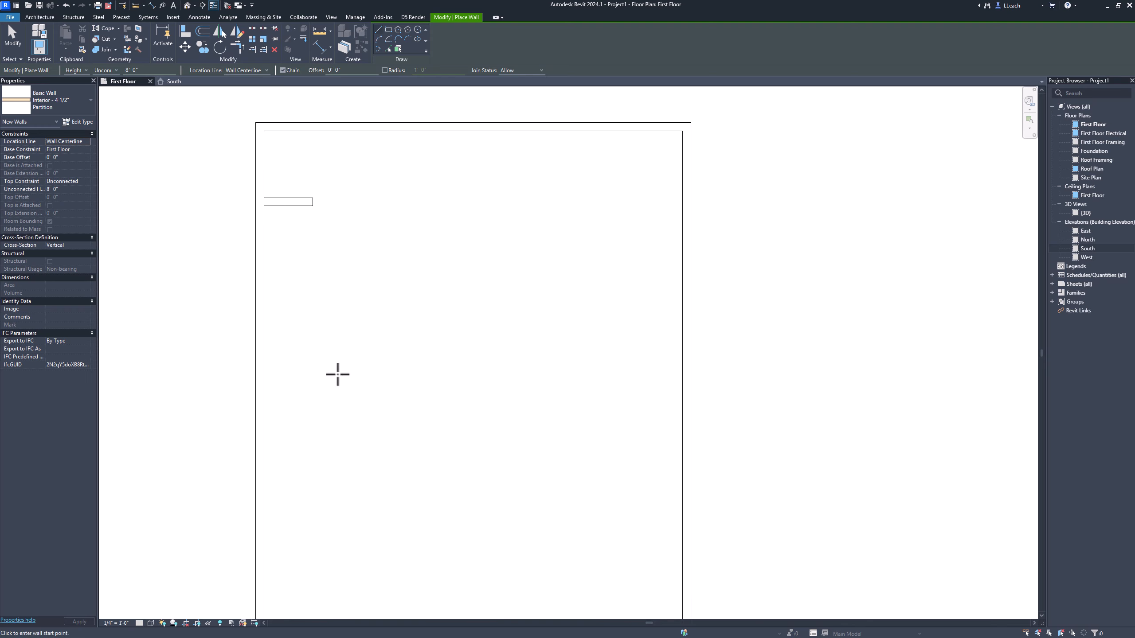
scroll(337, 372, down, 2)
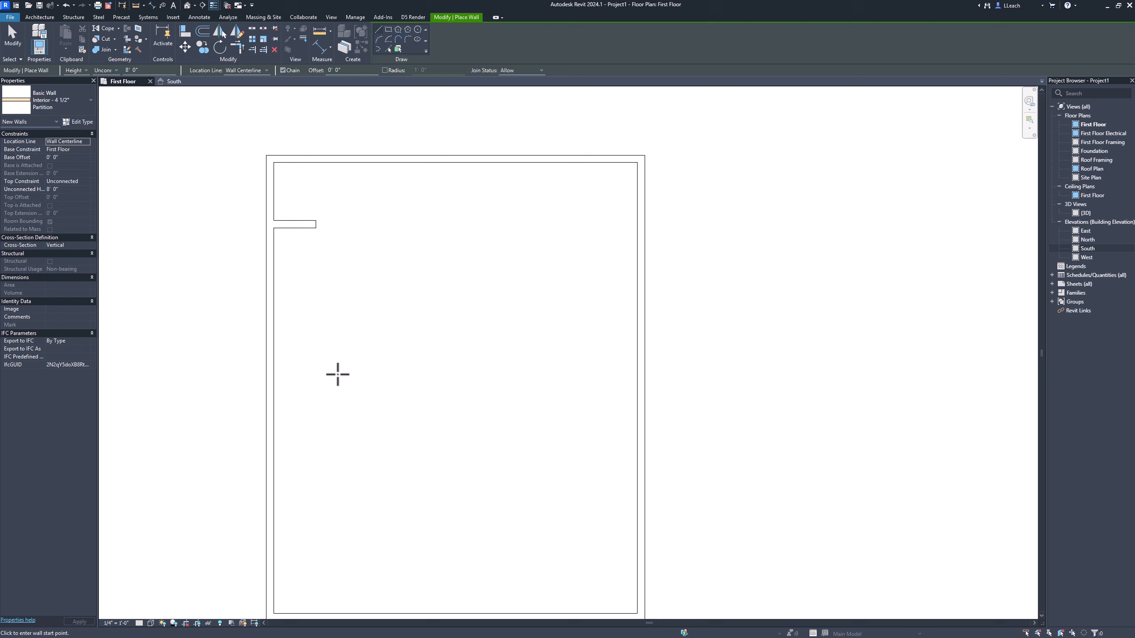
click(283, 382)
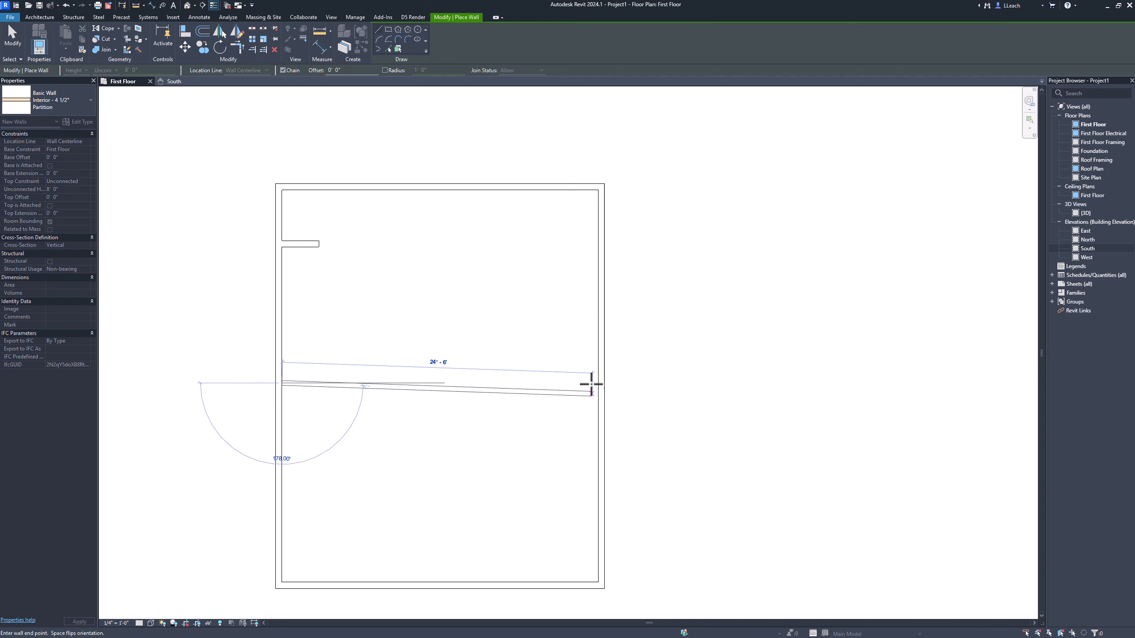
click(597, 383)
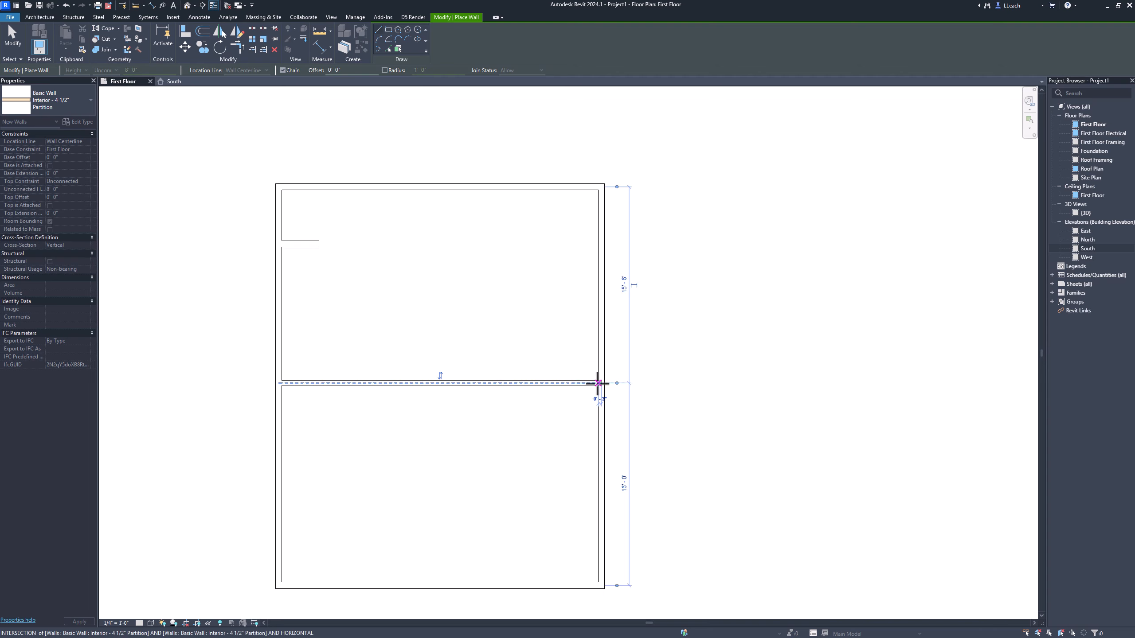
right_click(488, 321)
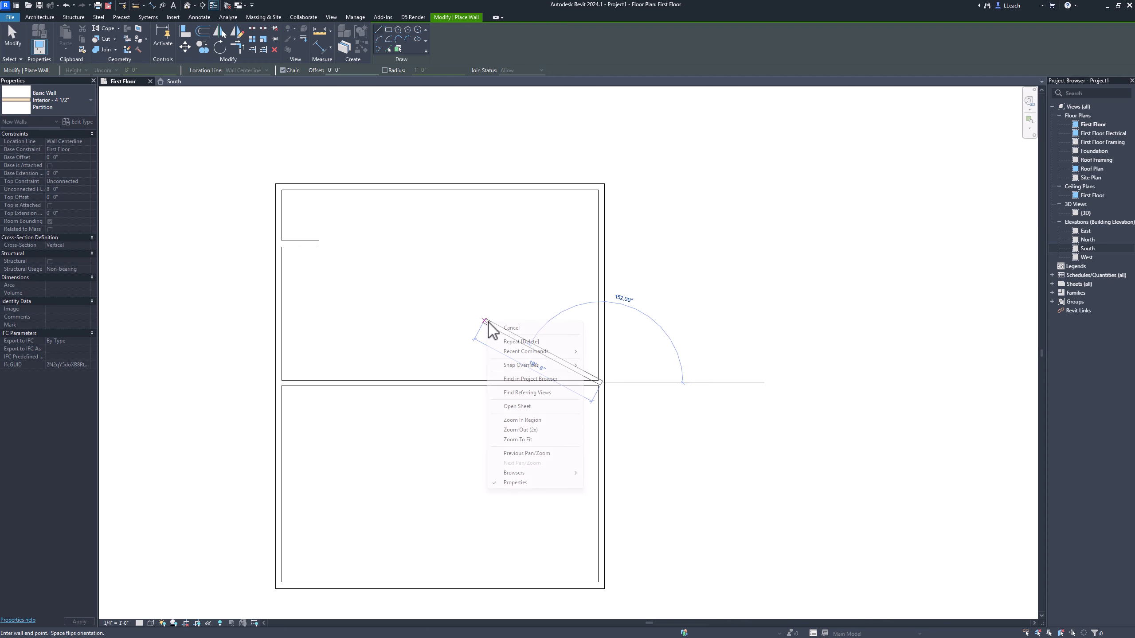
click(513, 328)
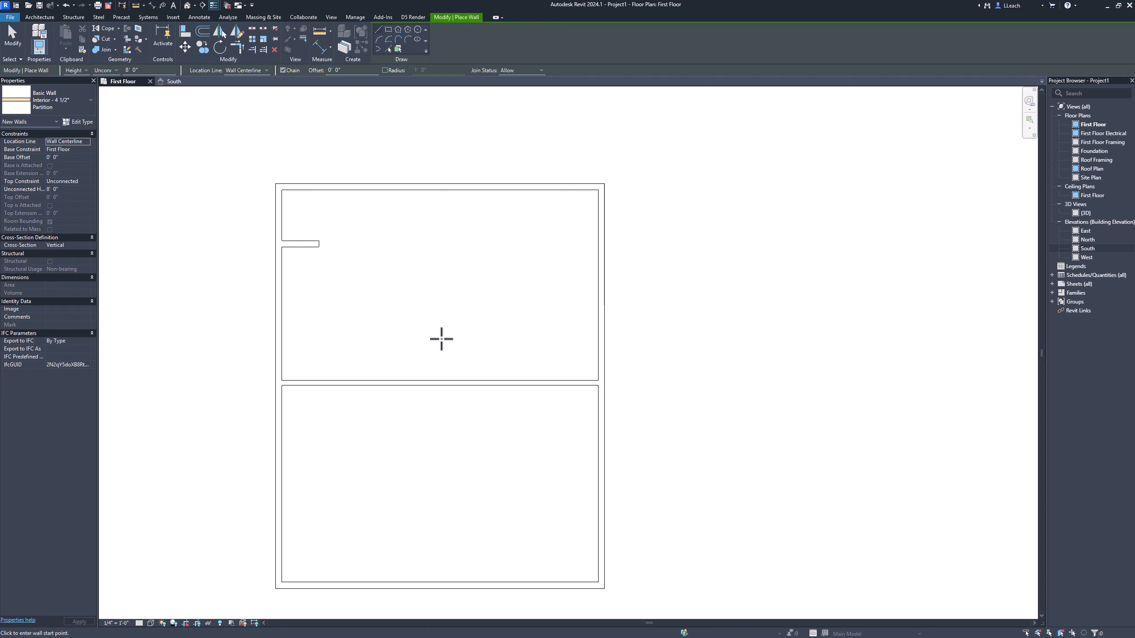
right_click(407, 325)
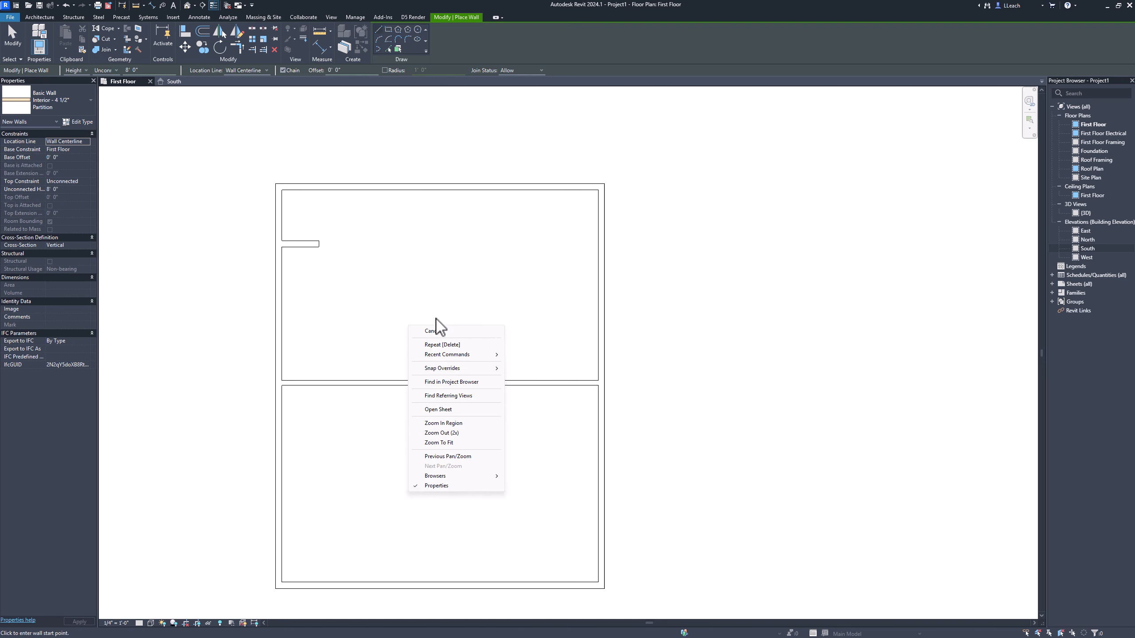
click(433, 331)
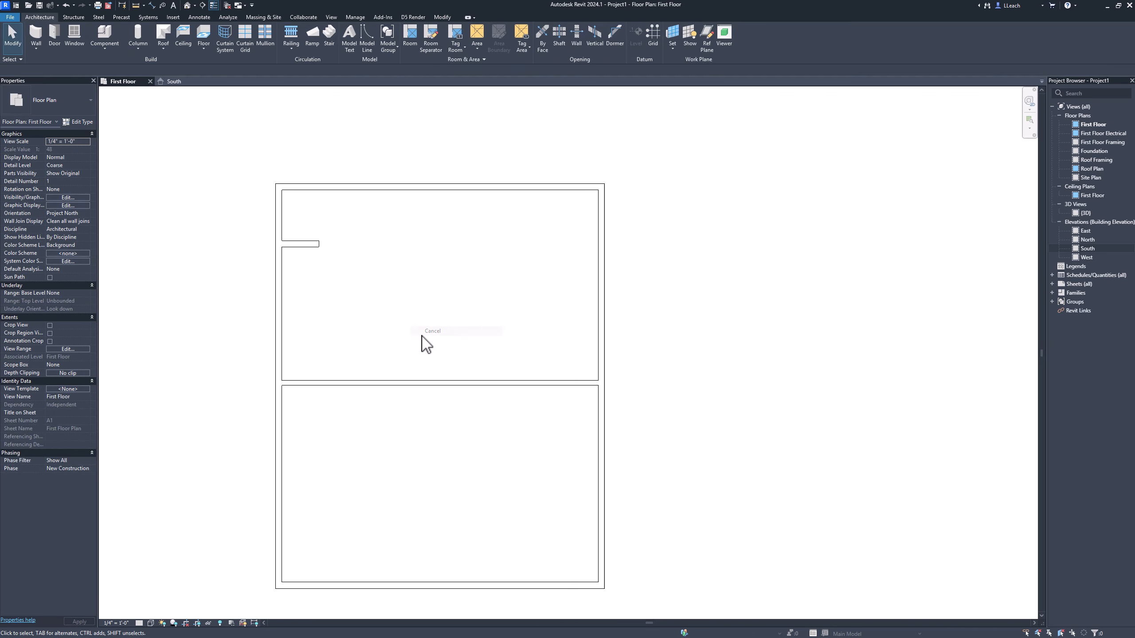
Step: Move the partition's witness lines to the north wall's outer face and the partition's own lower face
click(374, 383)
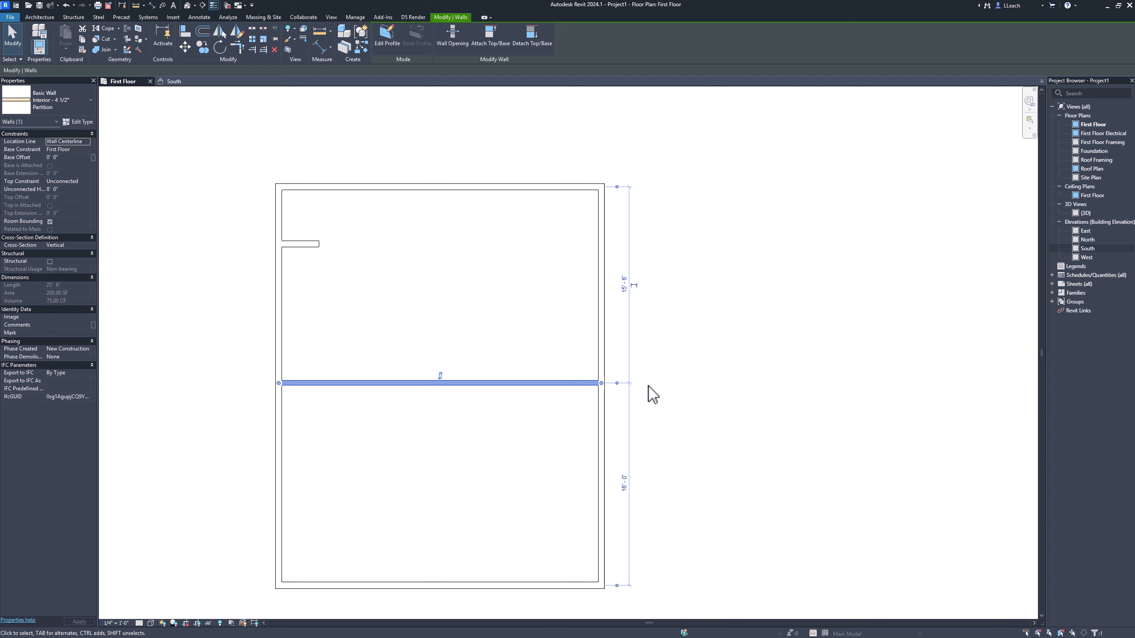
click(617, 187)
click(618, 189)
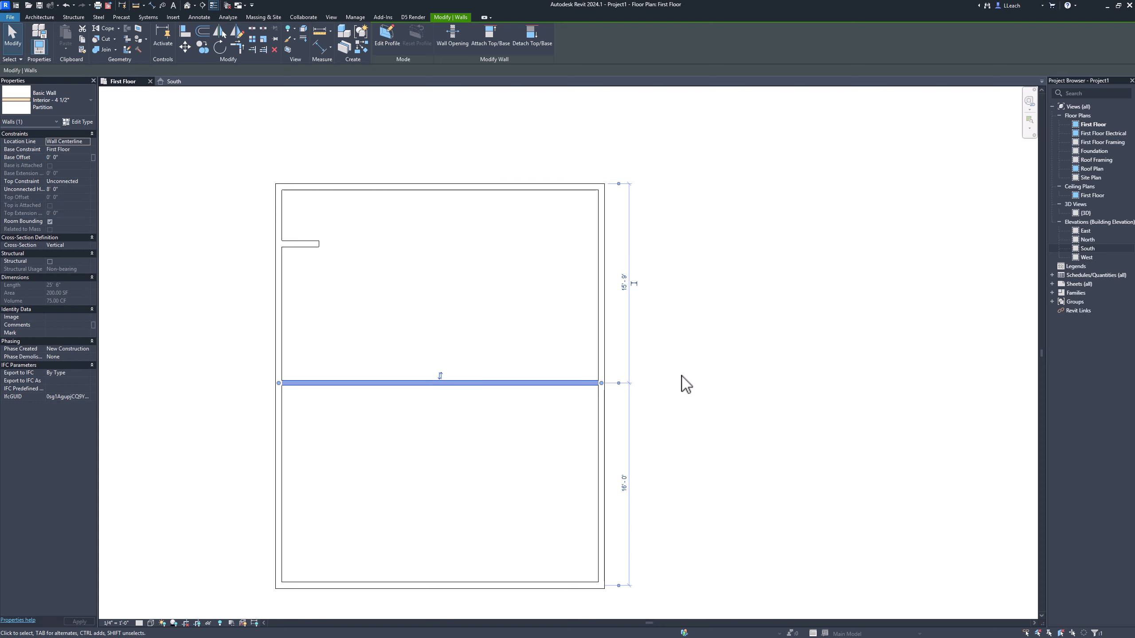
scroll(620, 385, up, 2)
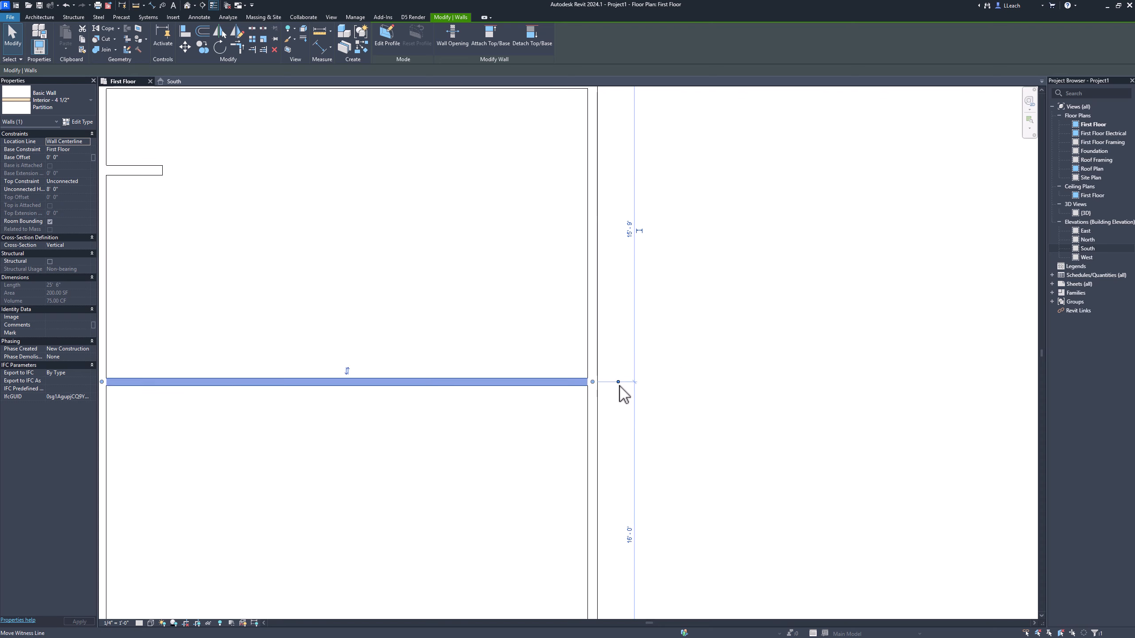
scroll(620, 386, up, 1)
click(619, 385)
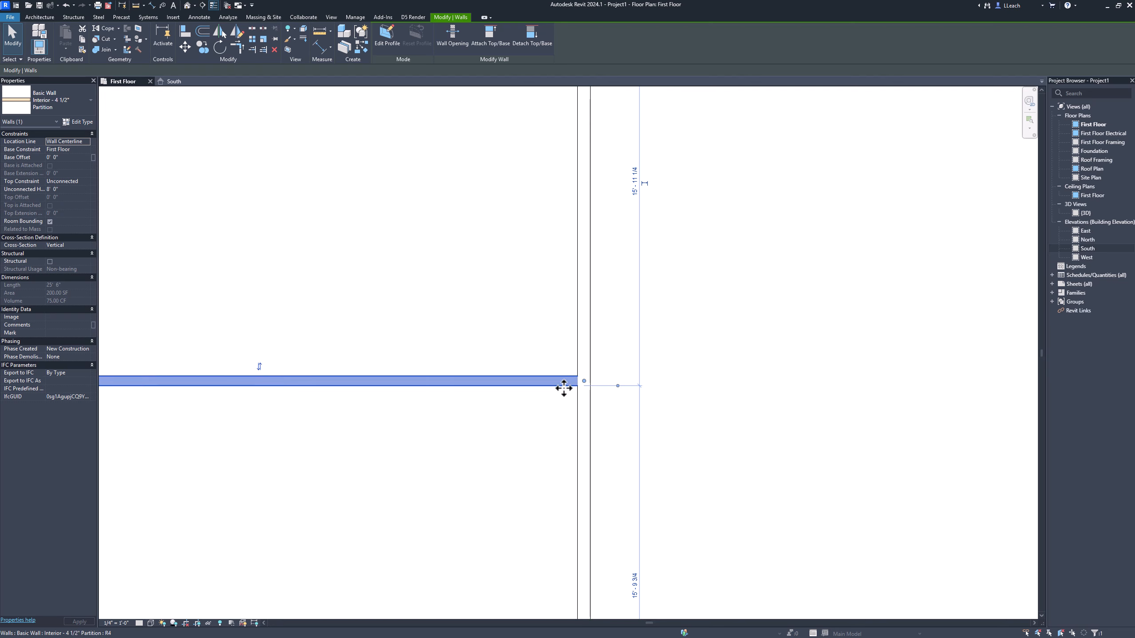
scroll(596, 343, down, 1)
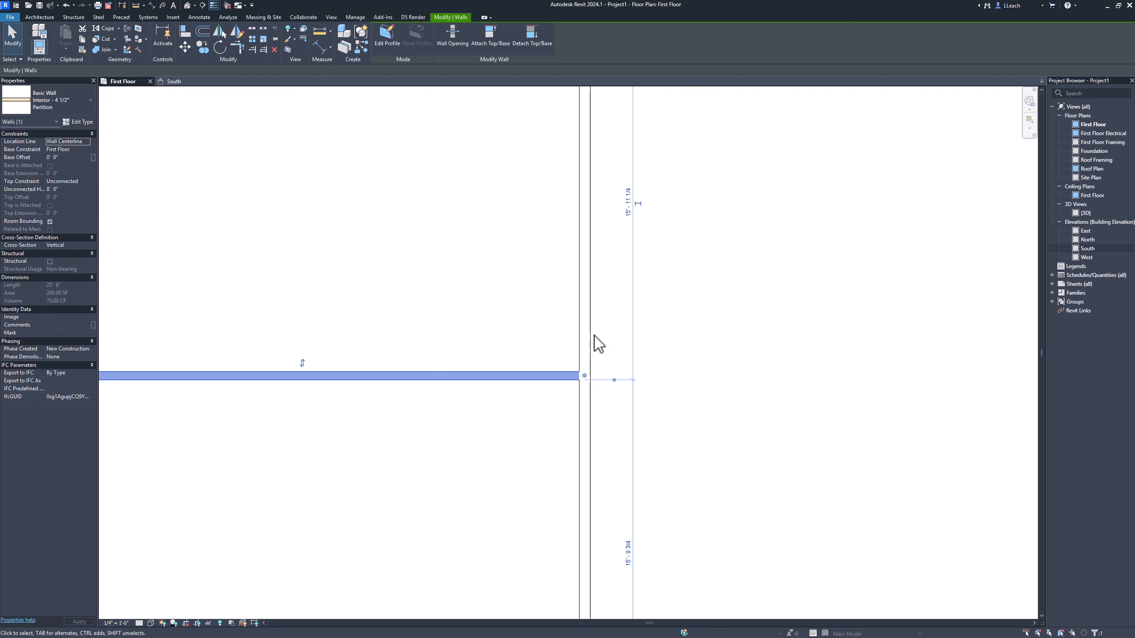
scroll(598, 344, down, 3)
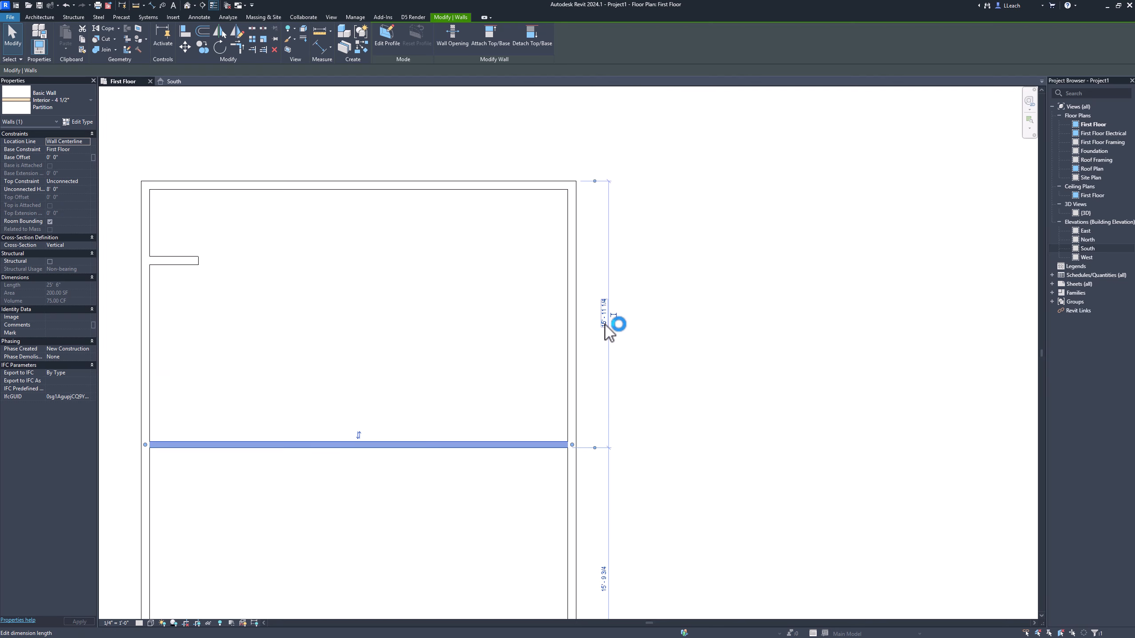
Step: Set the distance from the north wall's outer face to the partition's lower face to 14'-2"
click(605, 327)
text(14 2)
key(Return)
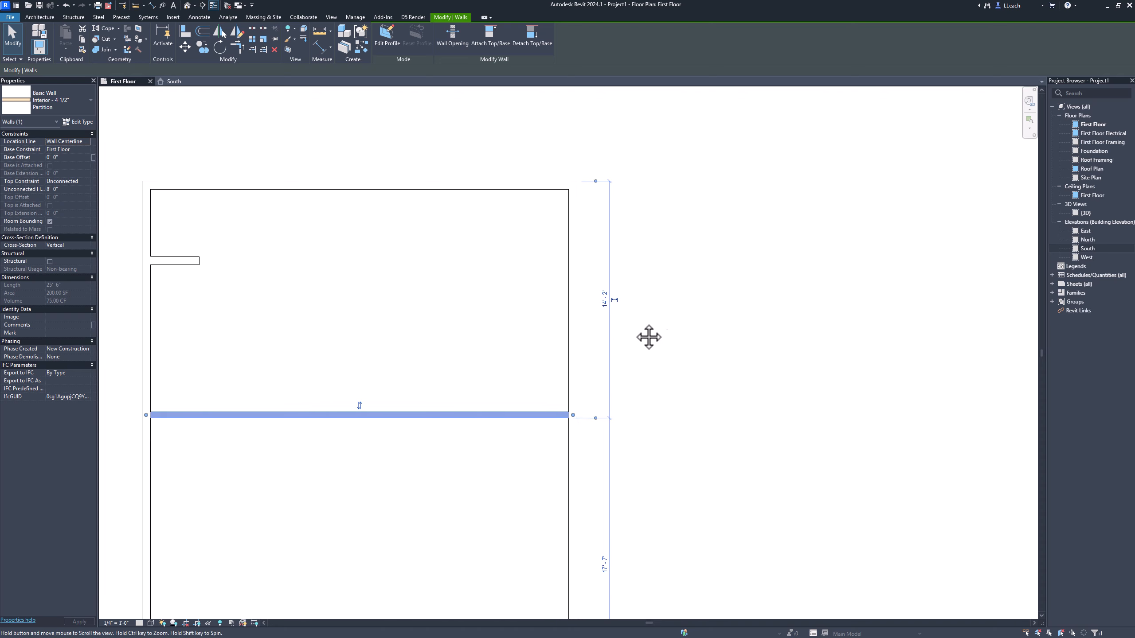
middle_drag(649, 337, 722, 317)
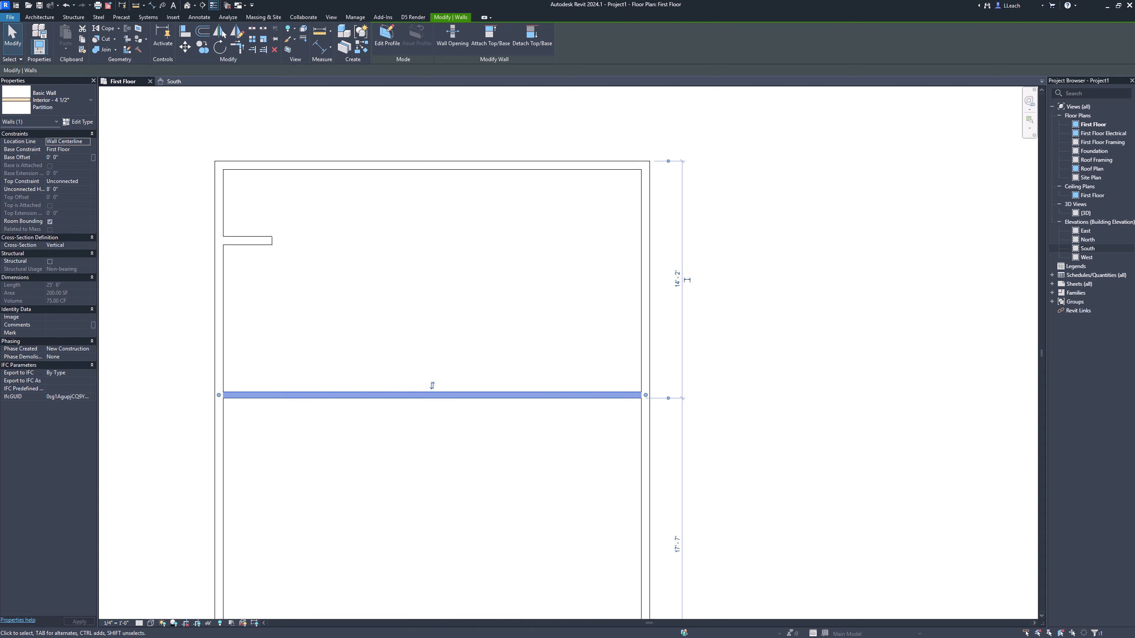
click(181, 382)
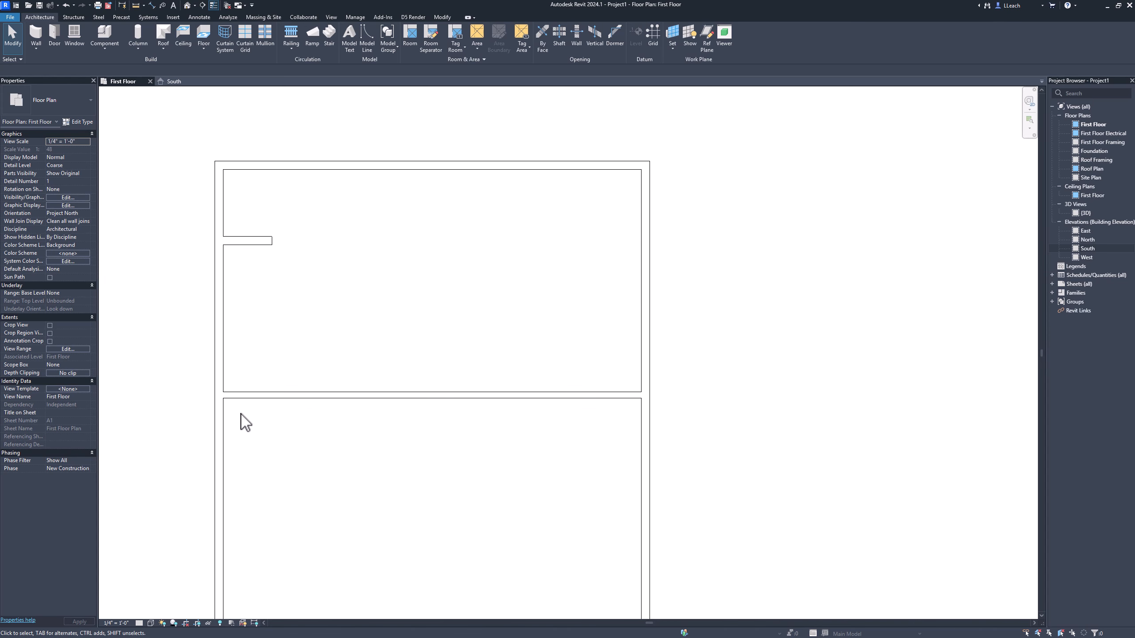
Step: Try an 18' distance from the north wall with the partition selected, and undo the partition's move
click(427, 404)
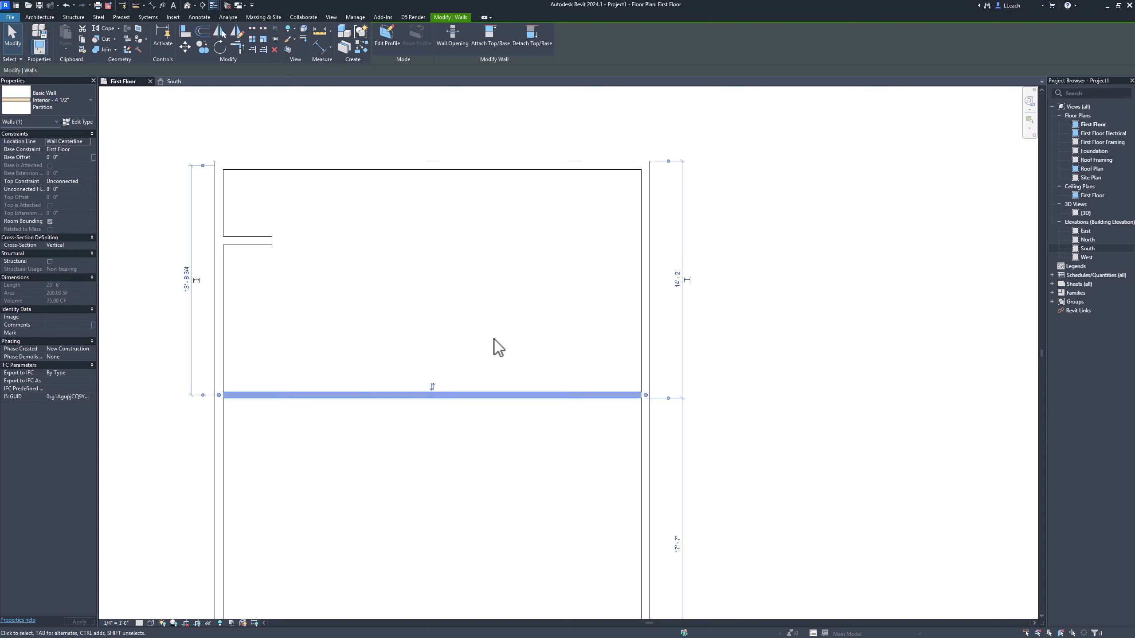
click(679, 282)
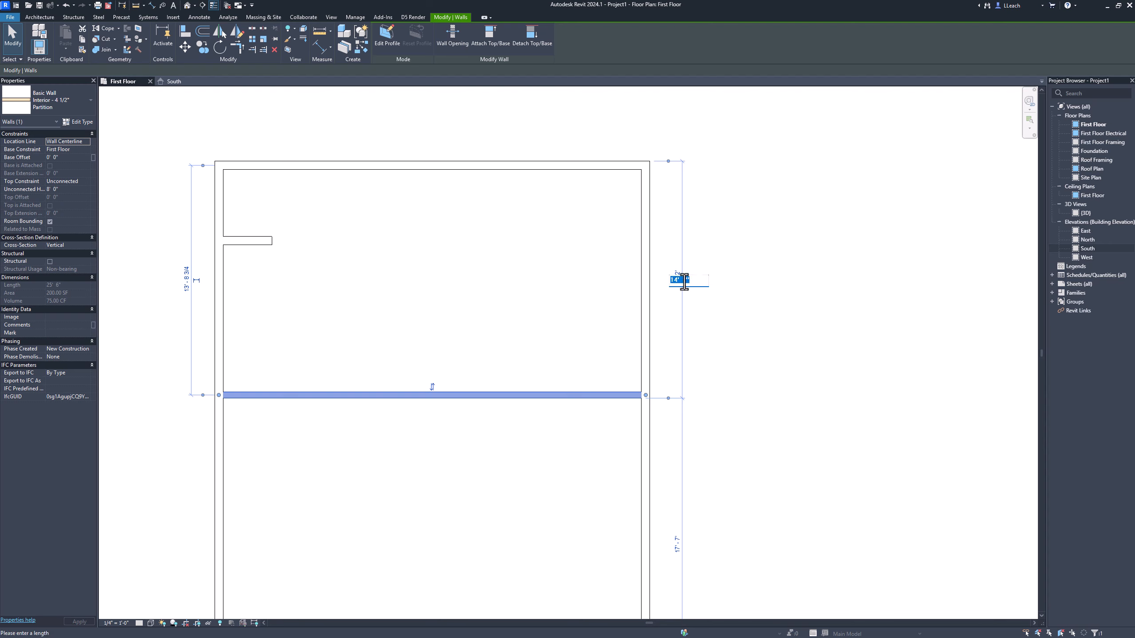
text(18)
key(Return)
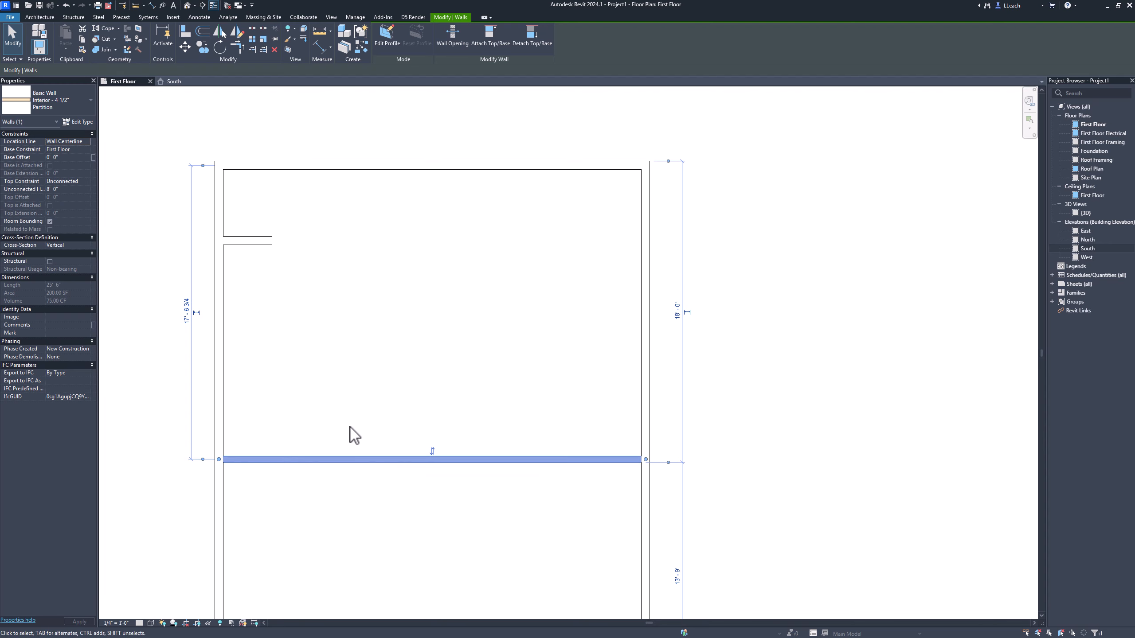
click(66, 5)
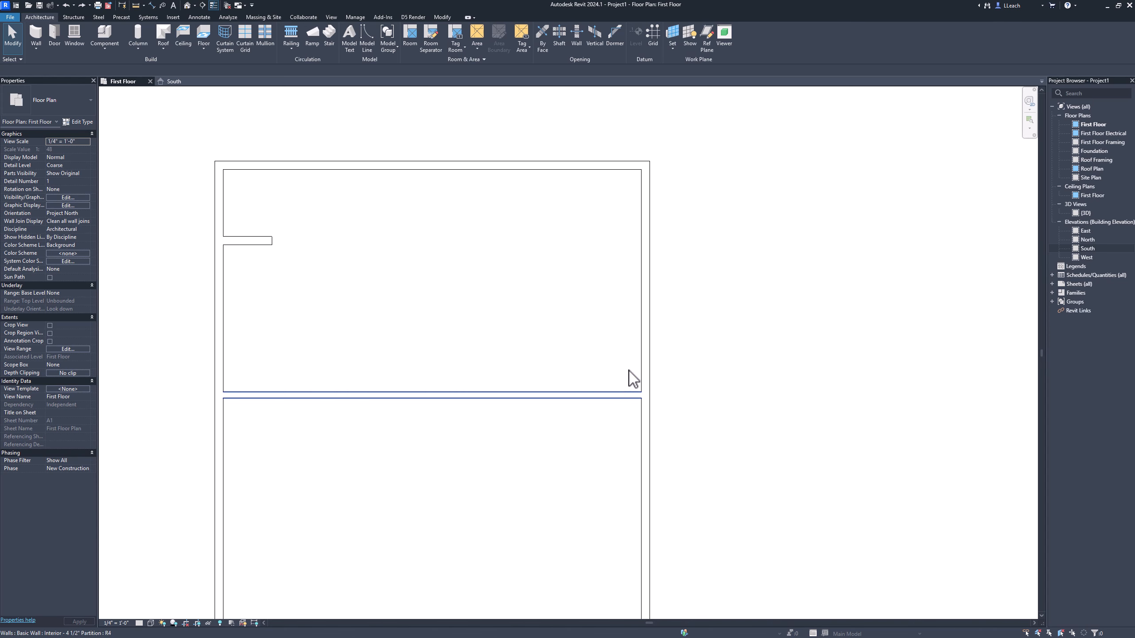
click(601, 395)
key(Escape)
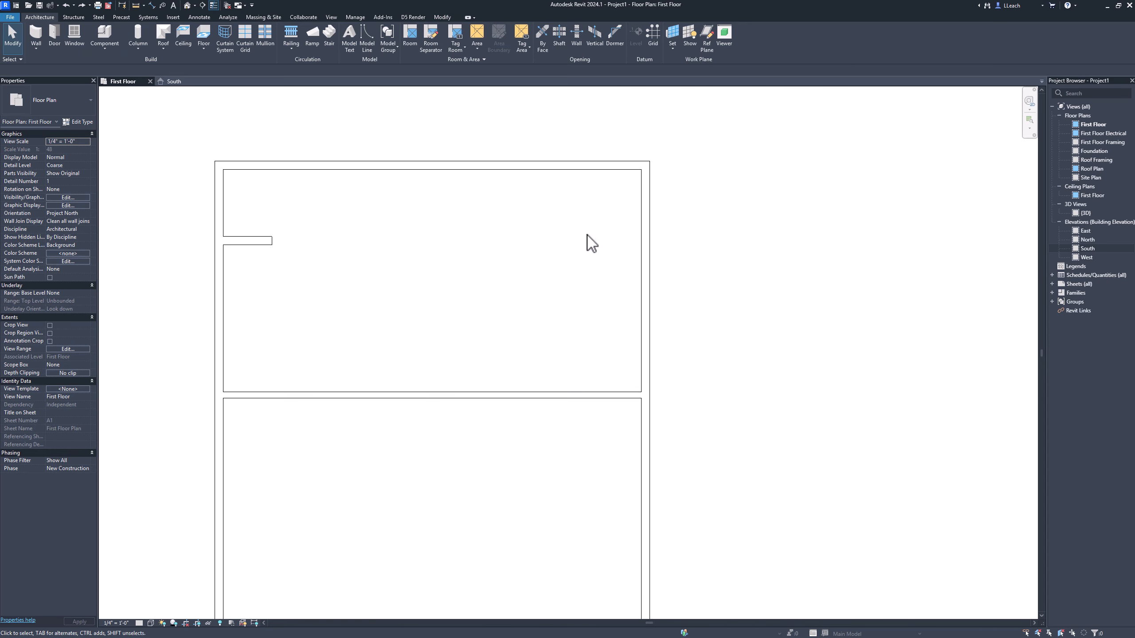
Step: Try an 18' distance to the partition's lower face with the north wall selected, measured from its outer face, and undo the move
click(565, 175)
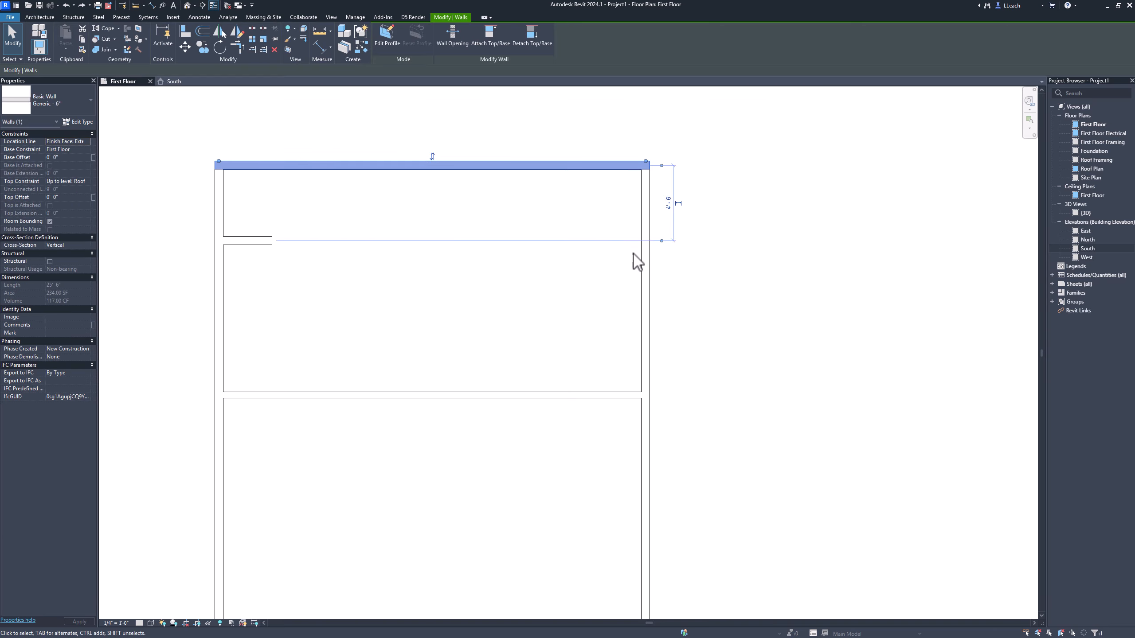
drag(661, 242, 618, 400)
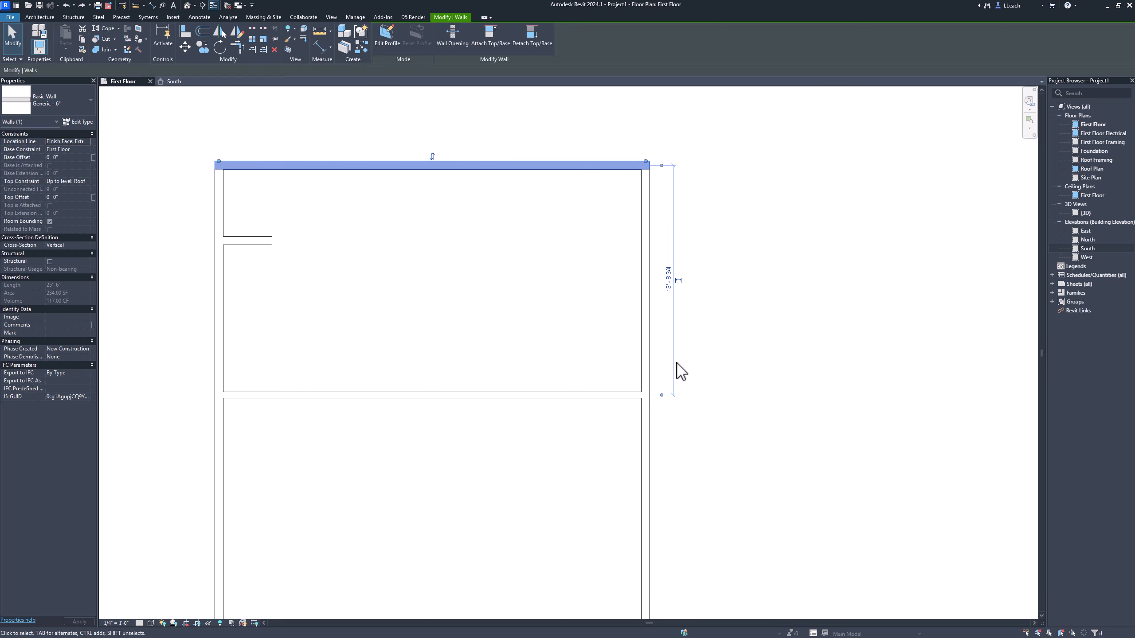
click(664, 396)
click(662, 166)
click(668, 279)
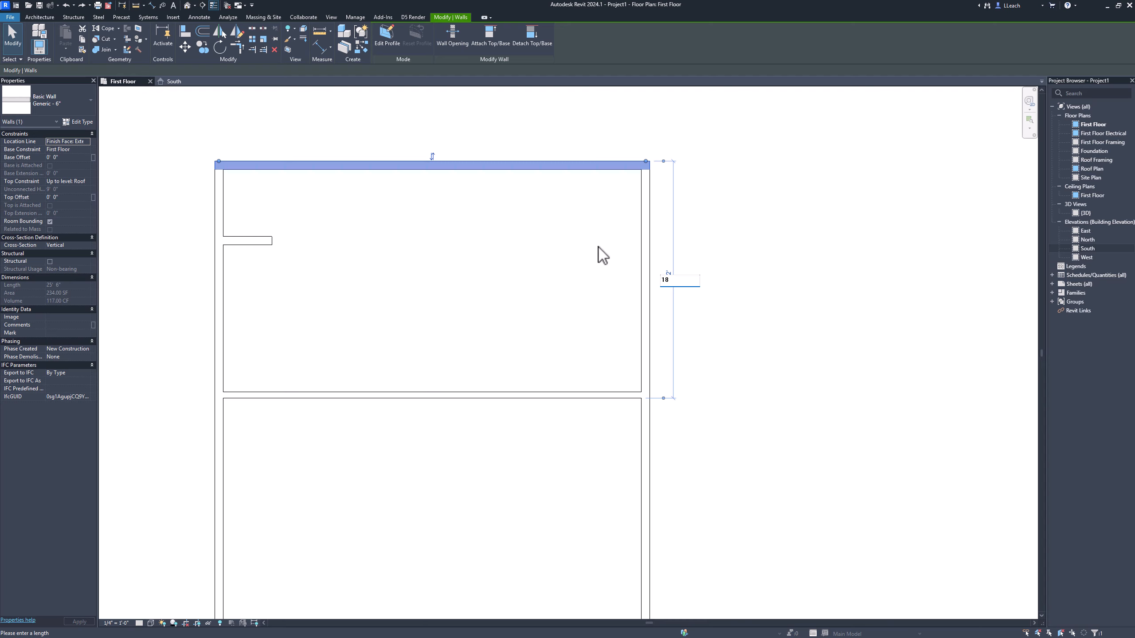
key(Return)
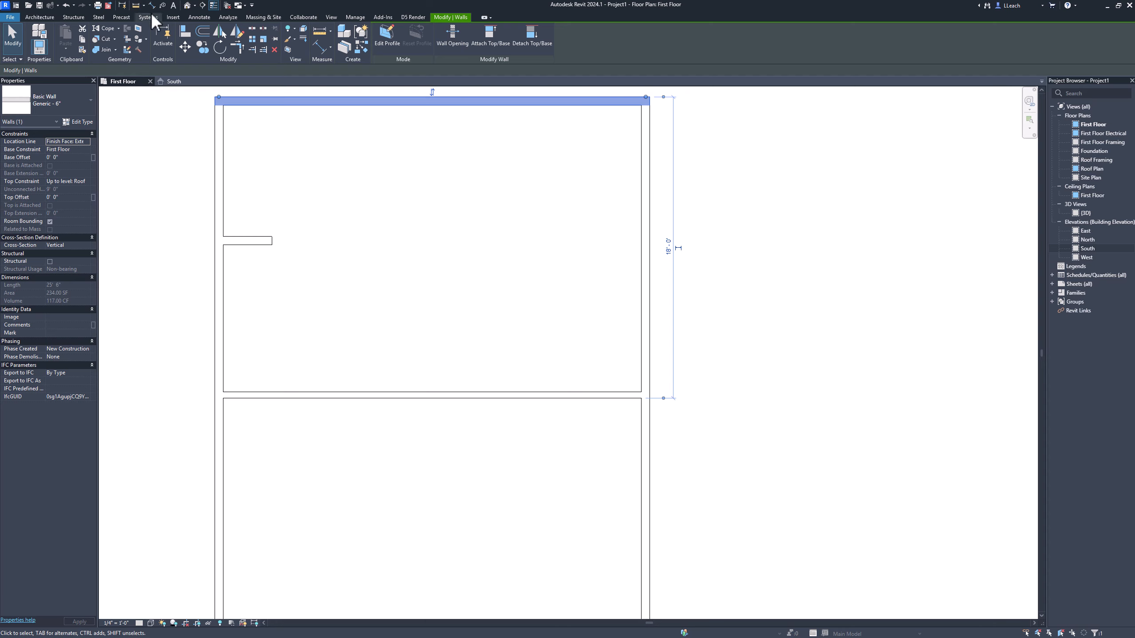
click(67, 6)
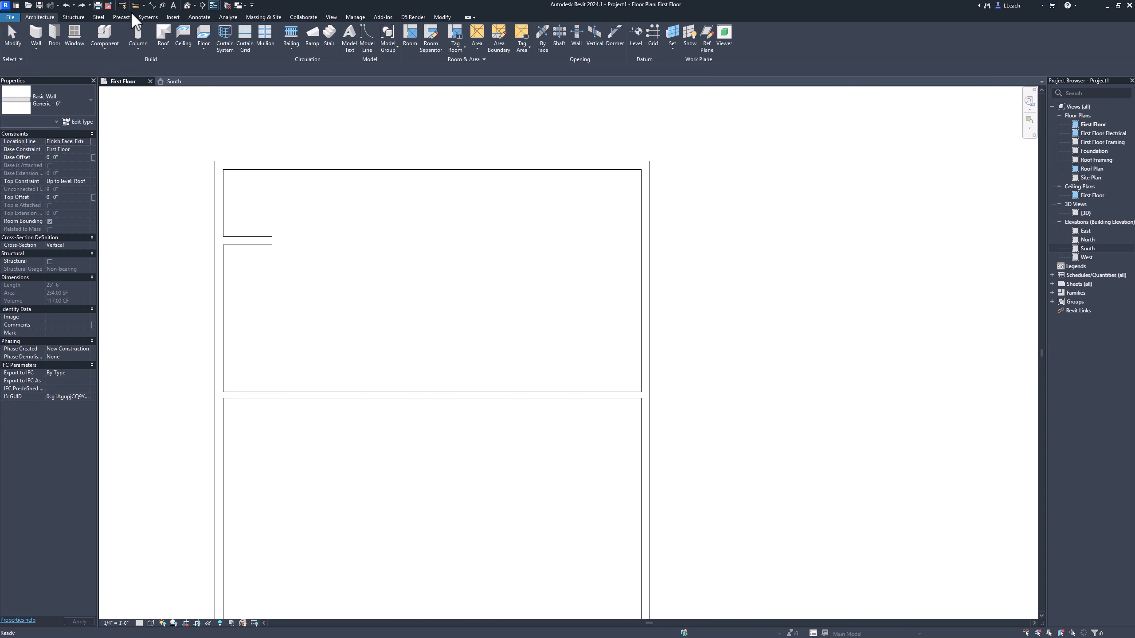
click(458, 396)
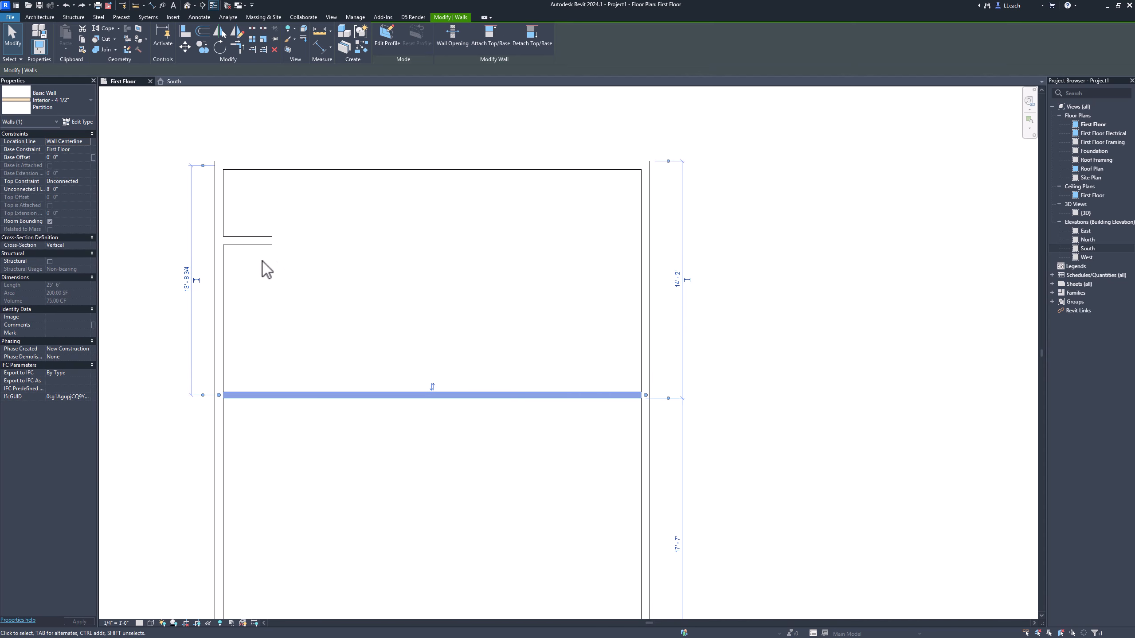
Step: Draw a vertical interior partition from the north wall down to the horizontal partition, about 13'-8" from the west wall
click(170, 307)
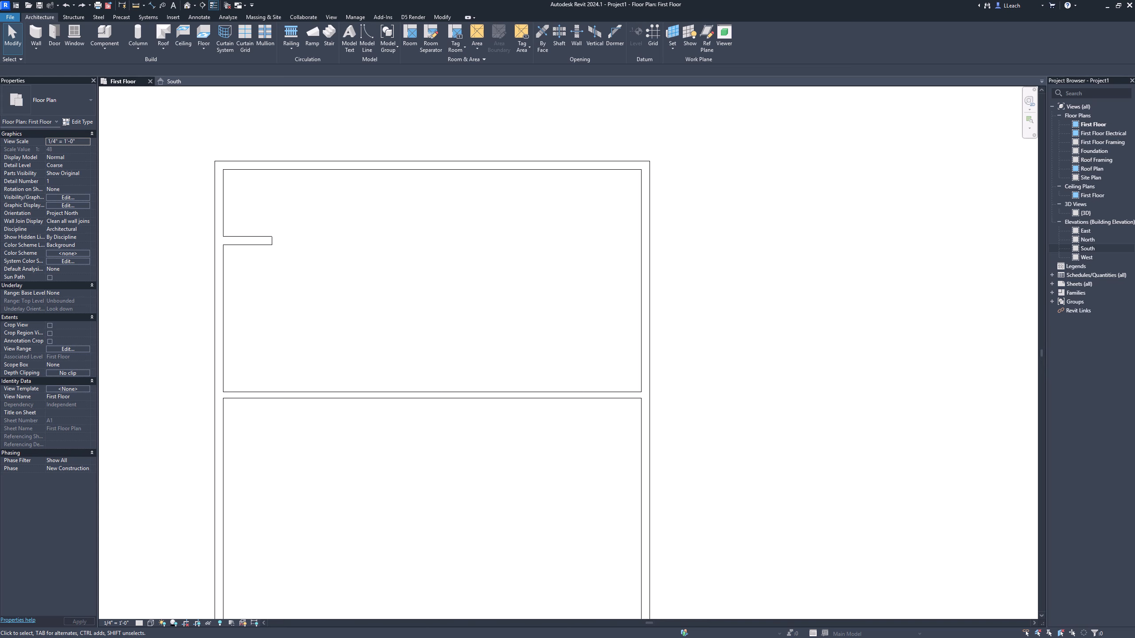
click(39, 32)
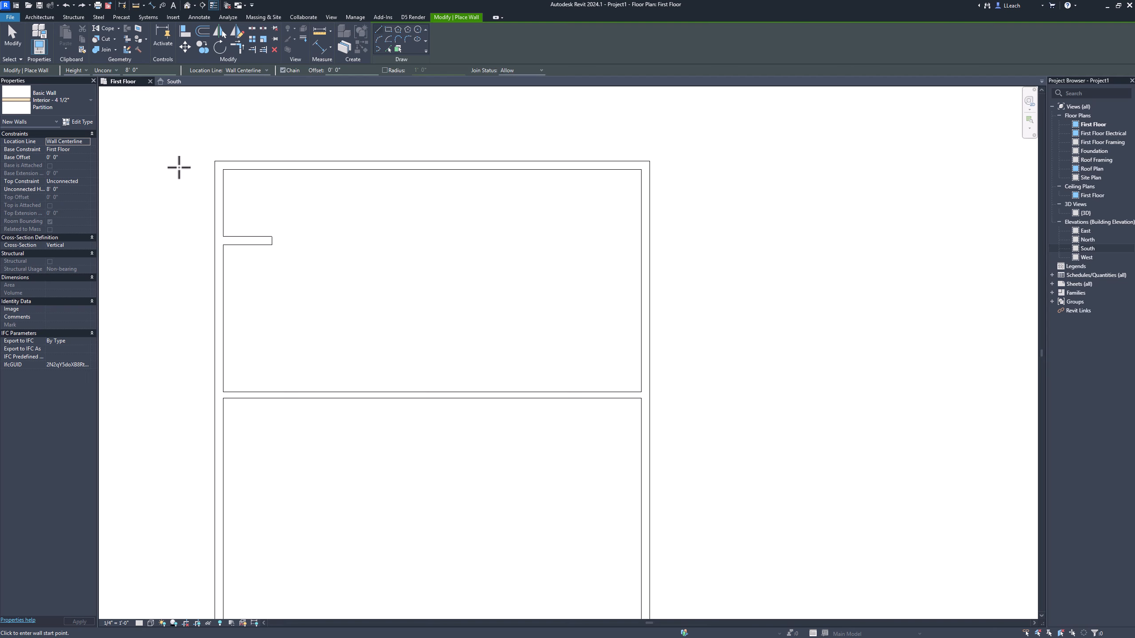
click(450, 170)
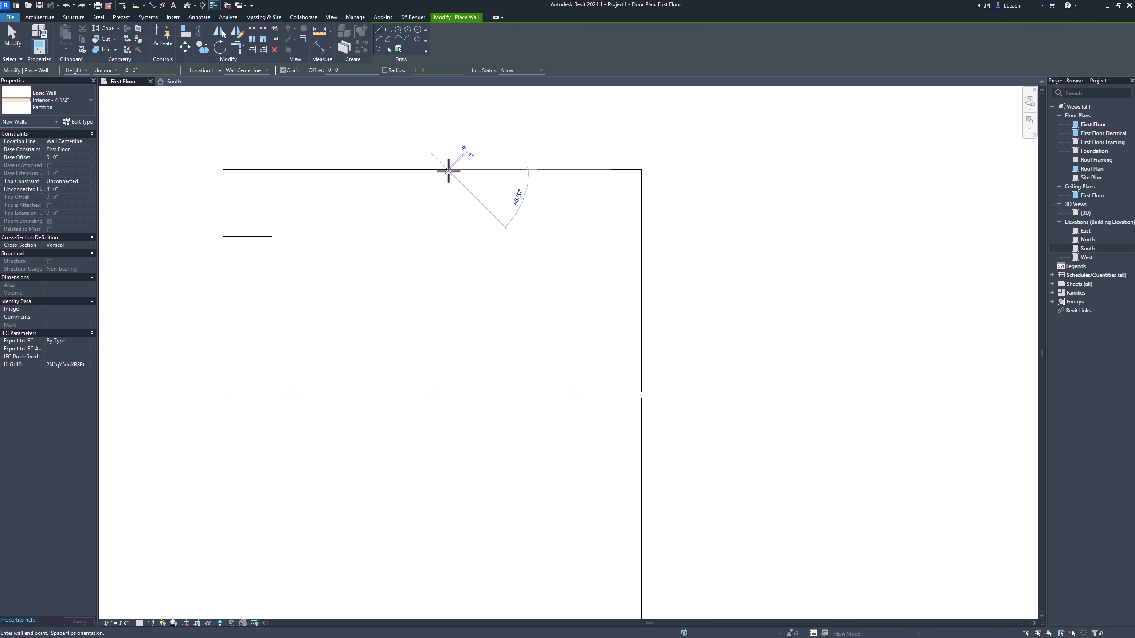
click(447, 392)
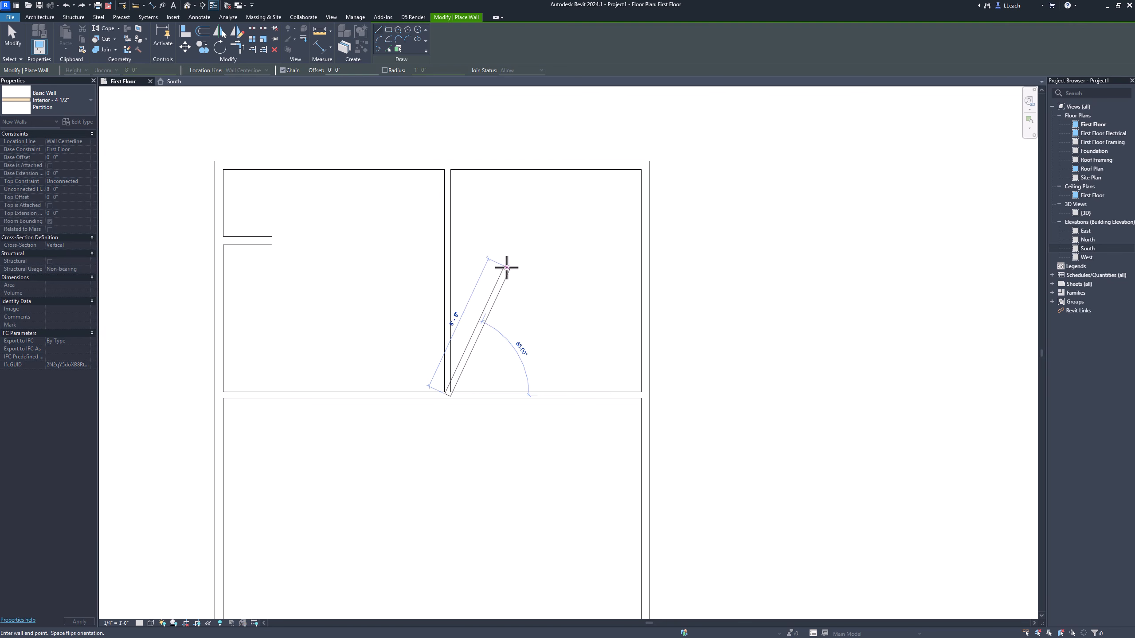
right_click(532, 259)
click(545, 269)
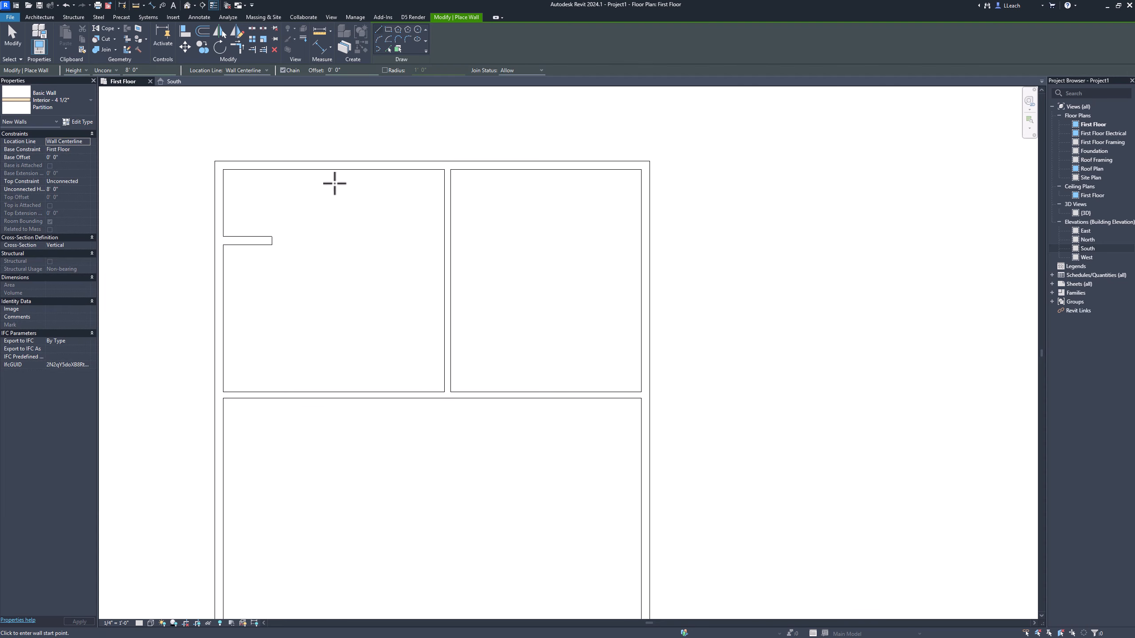
click(15, 34)
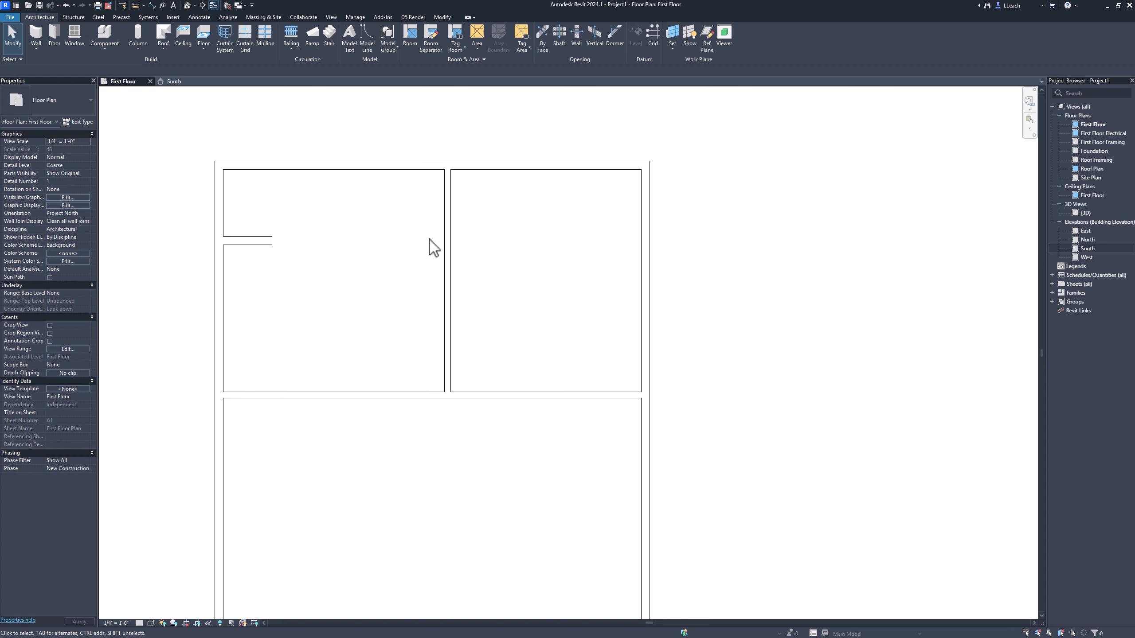
Step: Move the vertical partition's witness lines to the east wall's outer face and the partition's own east face
click(454, 239)
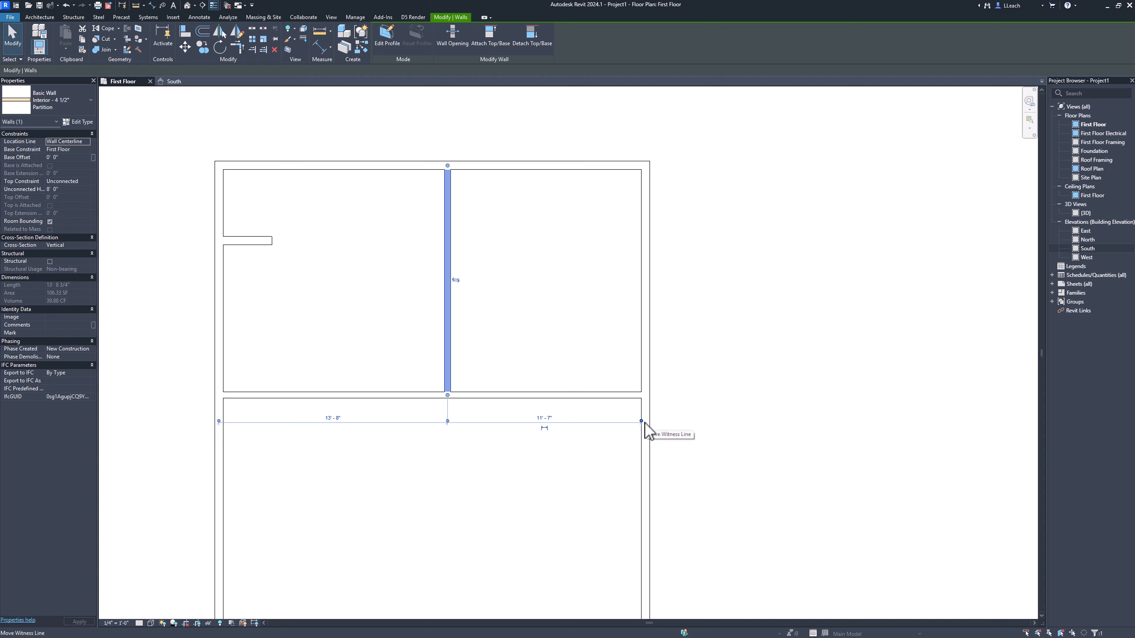
drag(645, 421, 649, 421)
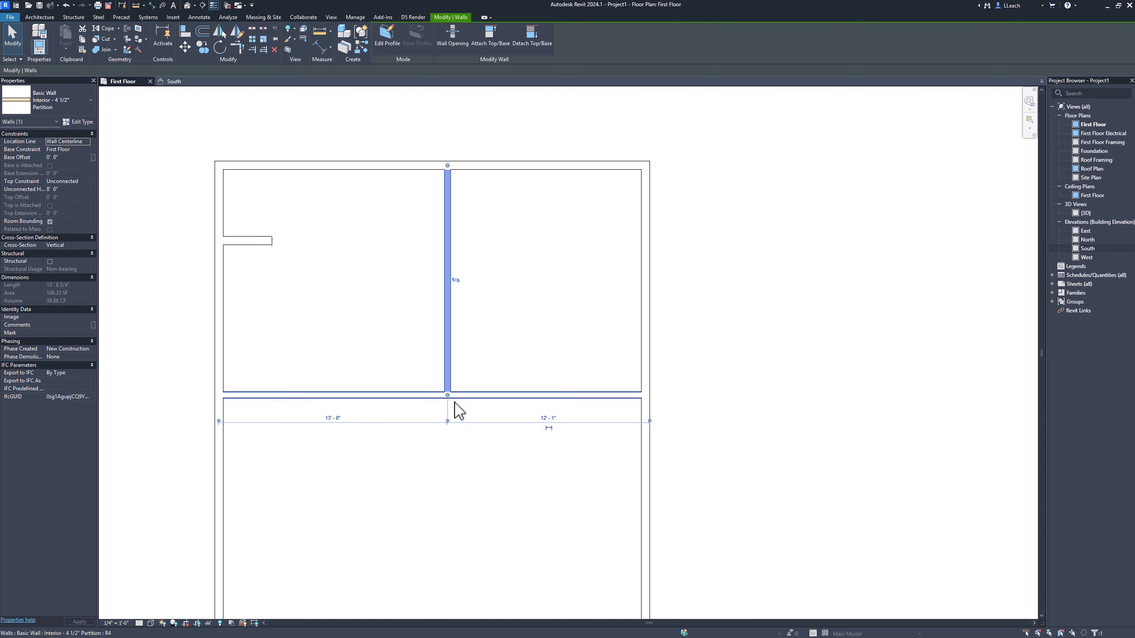
scroll(453, 416, up, 2)
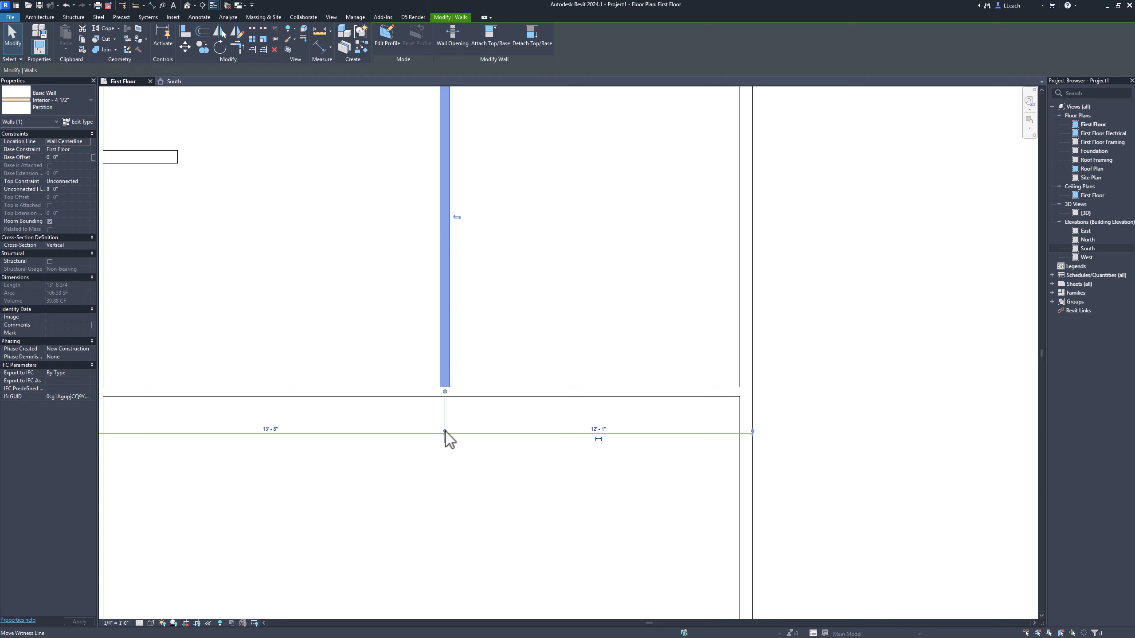
drag(445, 432, 440, 432)
drag(440, 432, 456, 379)
Step: Set the distance from the east wall's outer face to the vertical partition's east face to 12'-10"
click(598, 429)
key(Return)
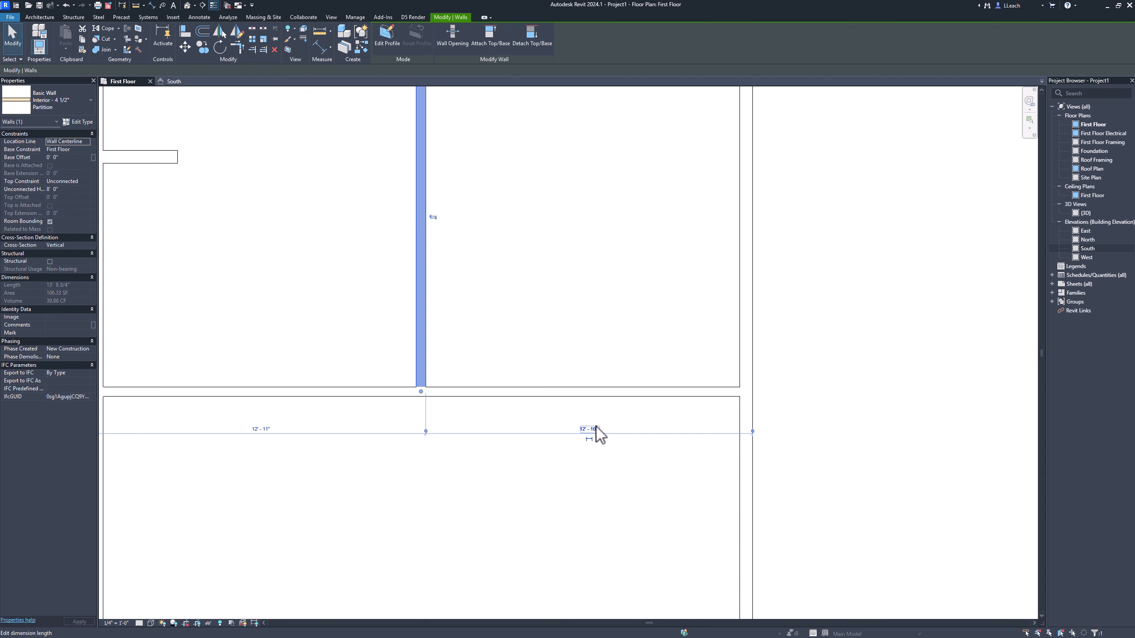
scroll(404, 320, down, 4)
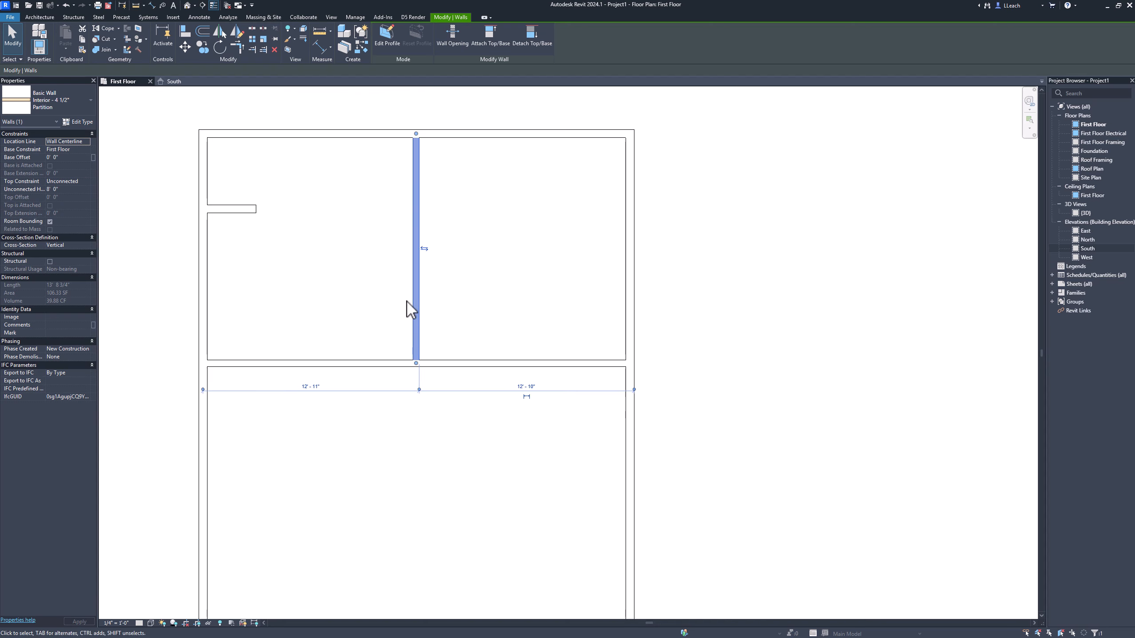
middle_drag(410, 309, 430, 357)
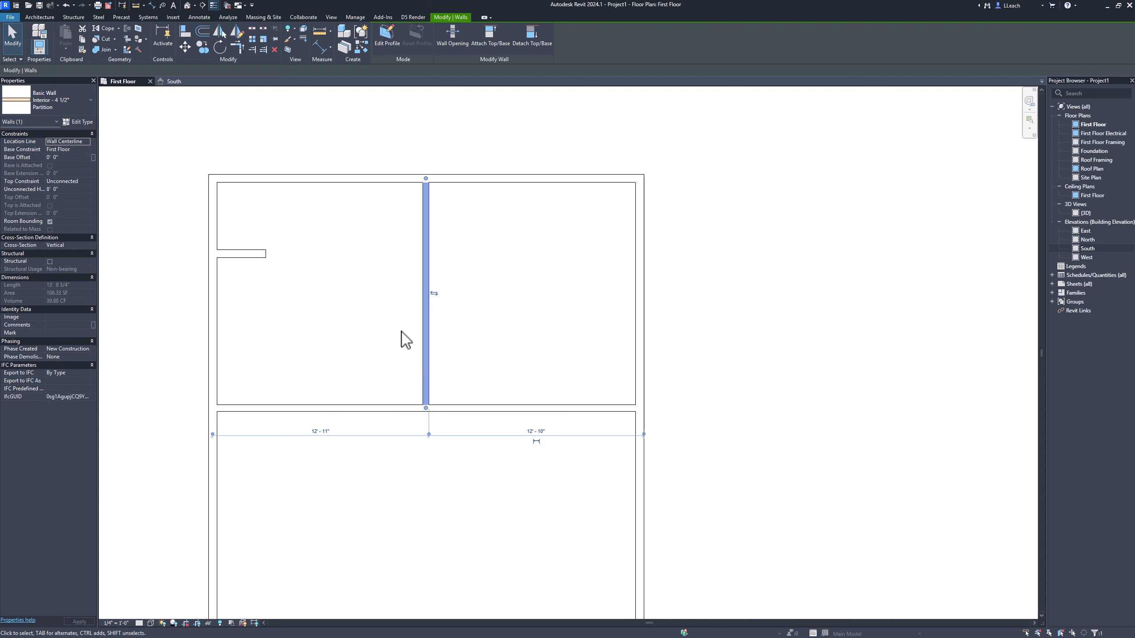
click(304, 330)
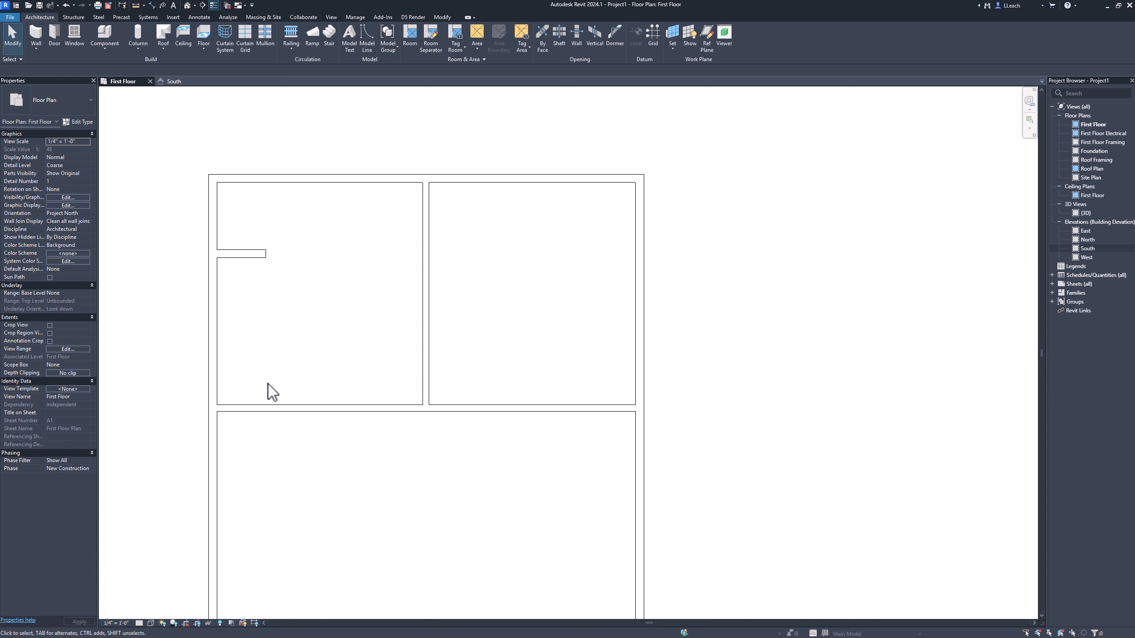
Step: Draw a horizontal partition from the west wall to the vertical partition, about 3' above the full-width horizontal partition
click(37, 33)
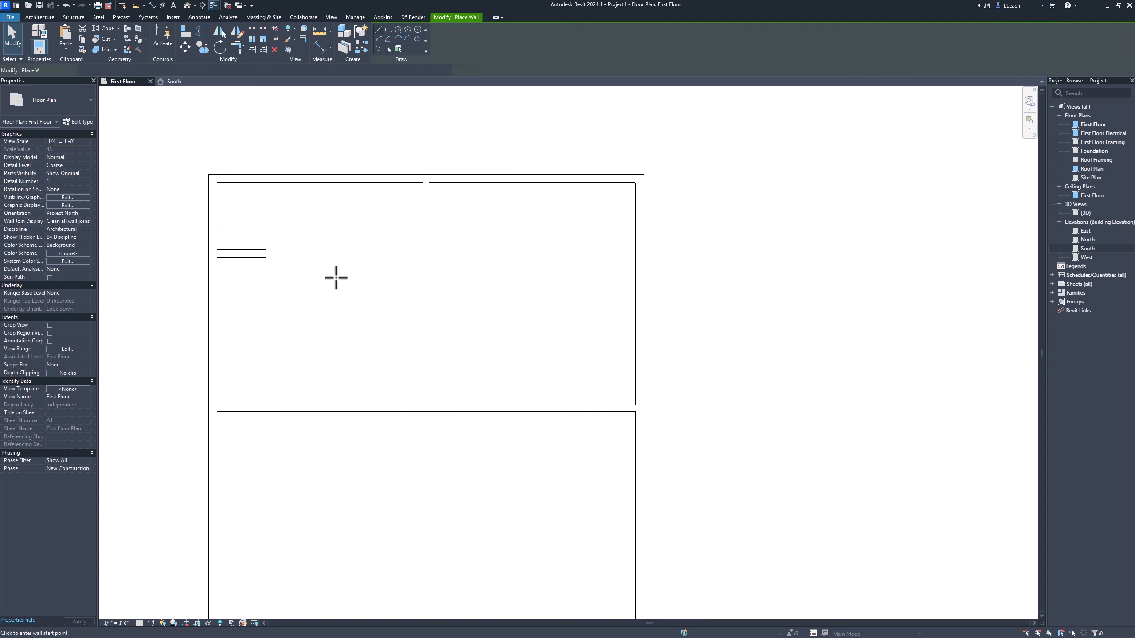
click(218, 358)
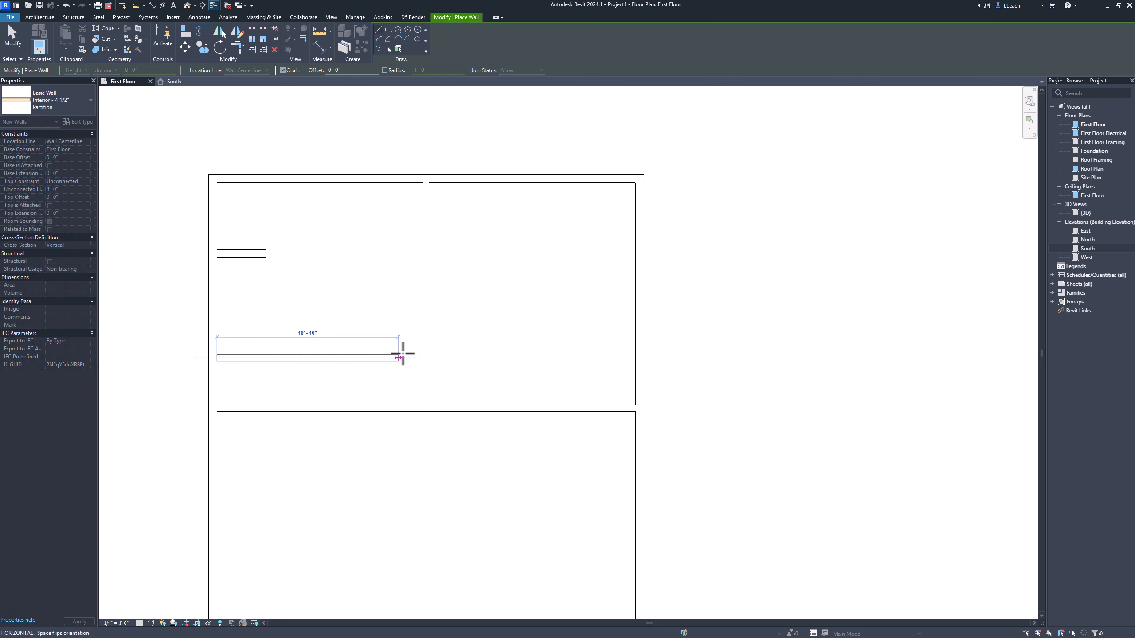
click(423, 357)
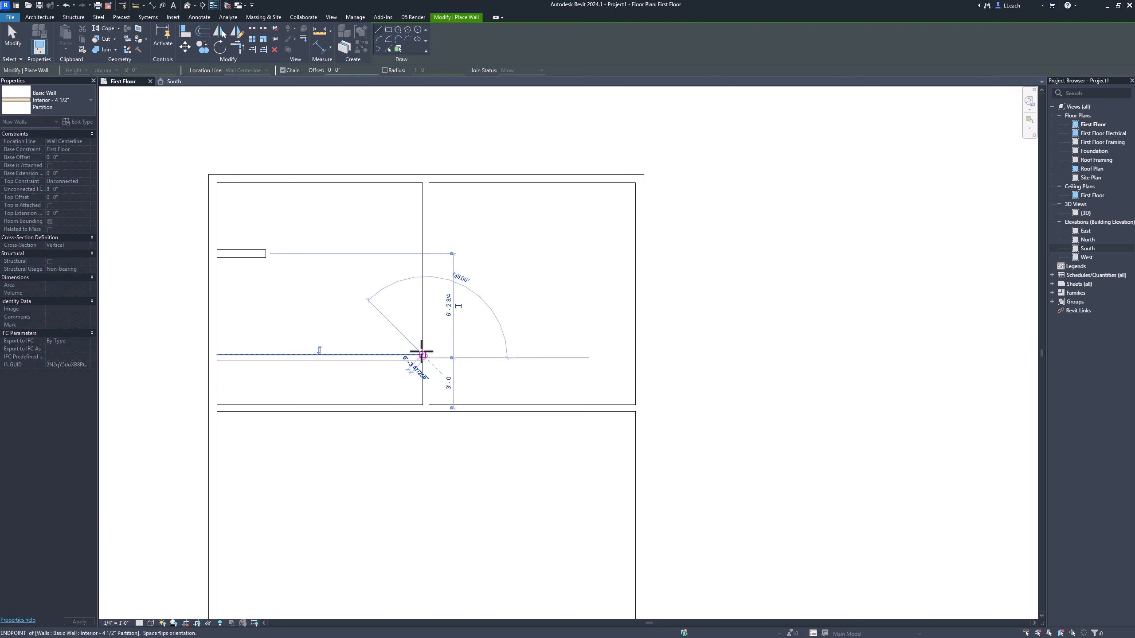
right_click(384, 309)
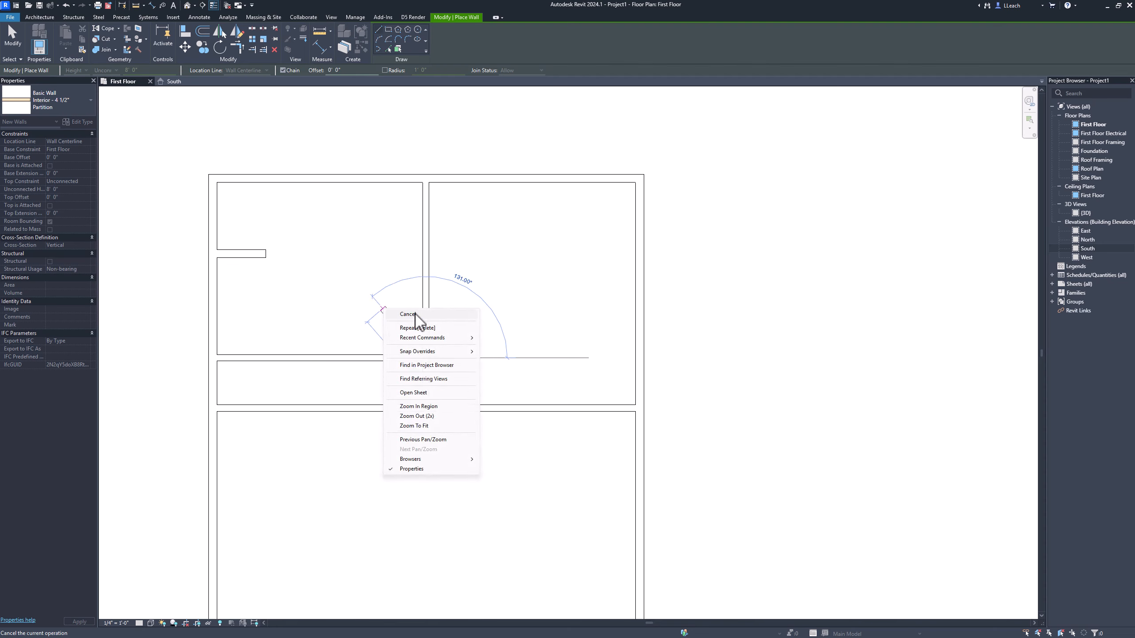
click(415, 315)
right_click(388, 339)
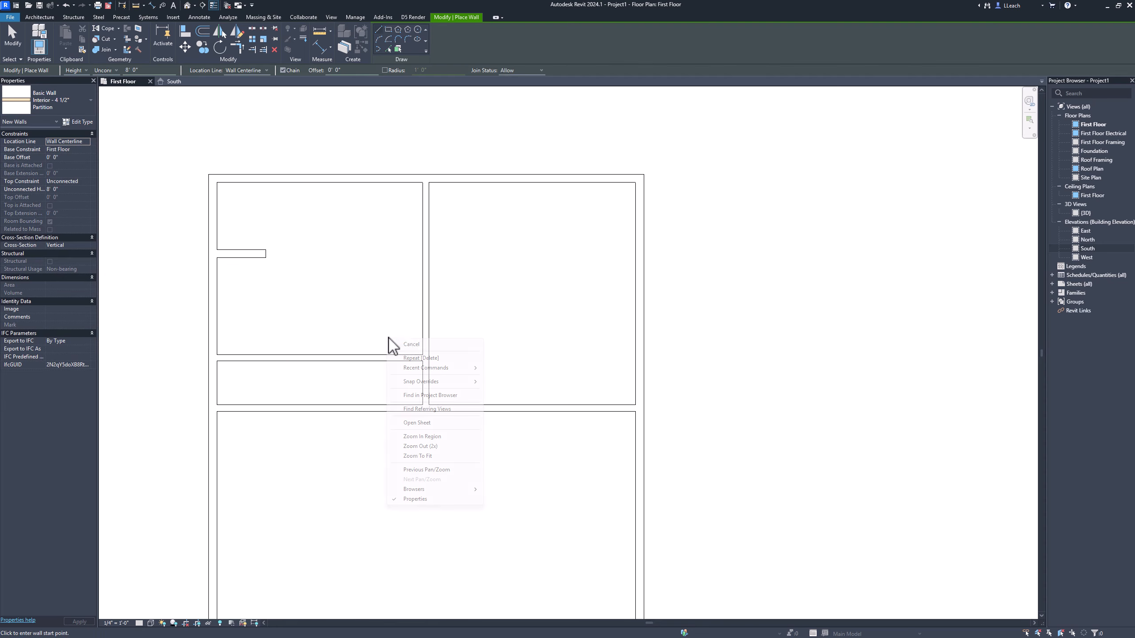
click(408, 344)
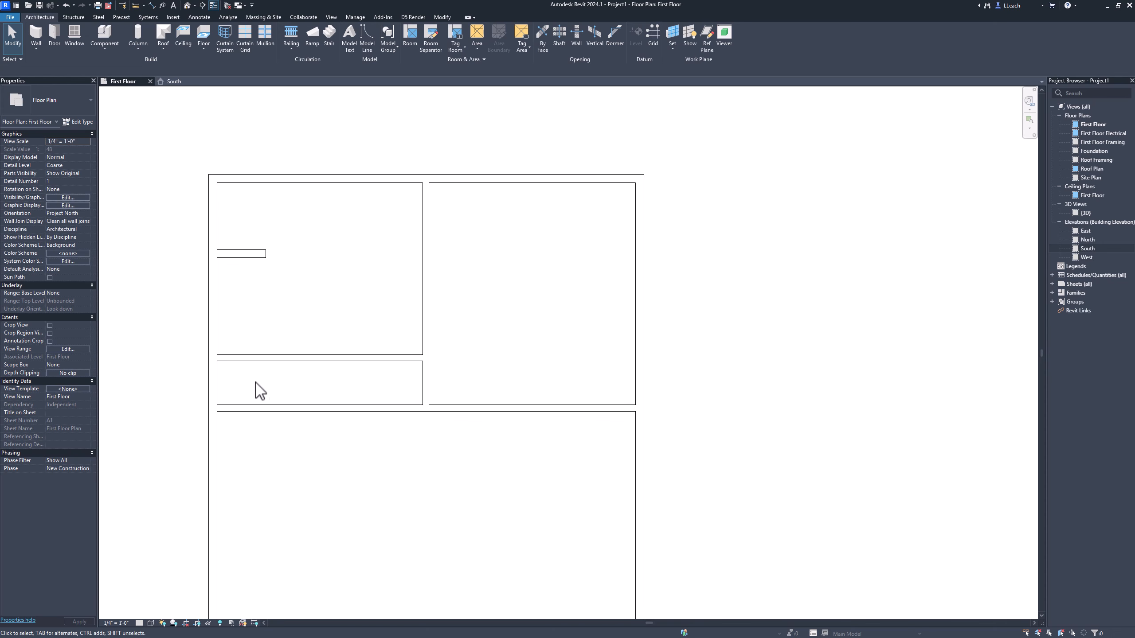
Step: Move the new partition's witness lines to its upper face and the full-width partition's lower face, and set that distance to 4'-2"
click(250, 359)
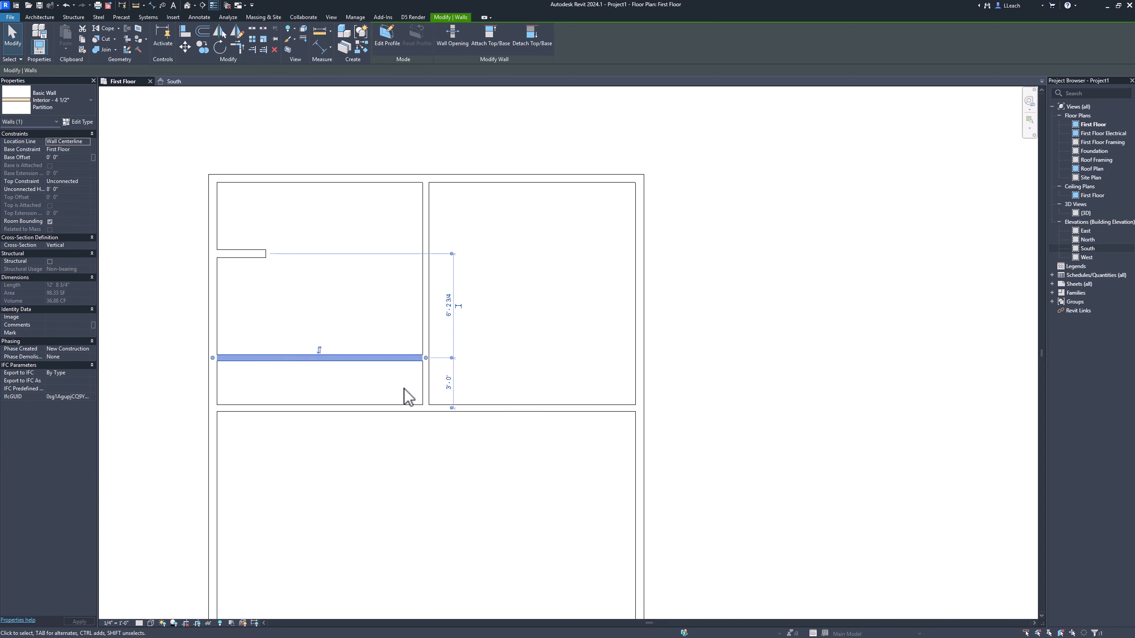
click(452, 410)
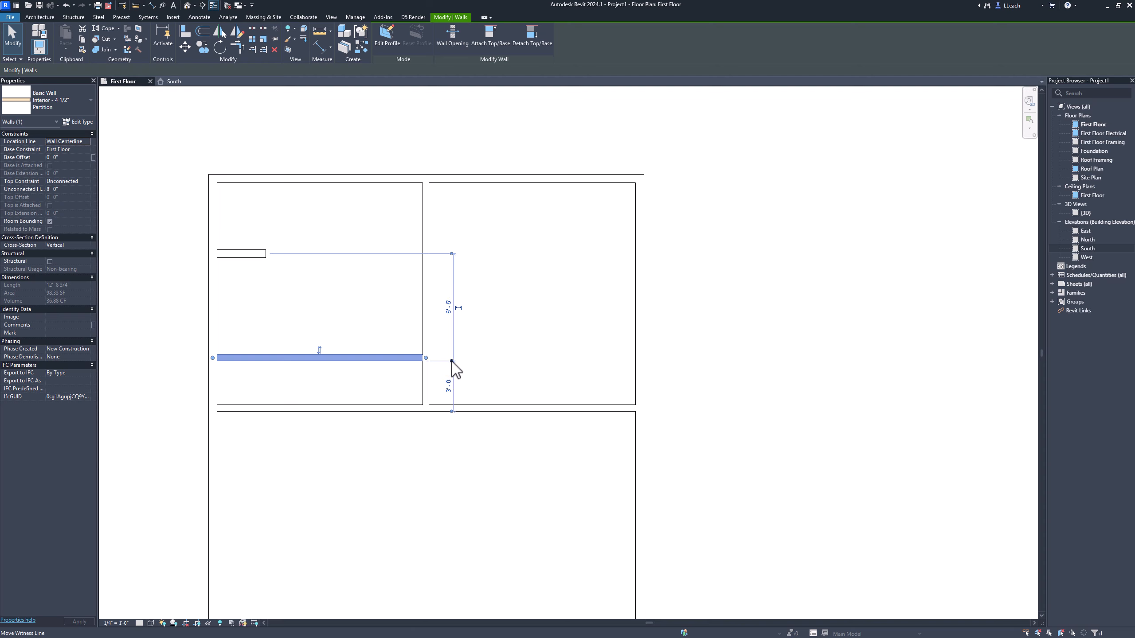
click(452, 361)
click(449, 383)
text(4 2)
key(Return)
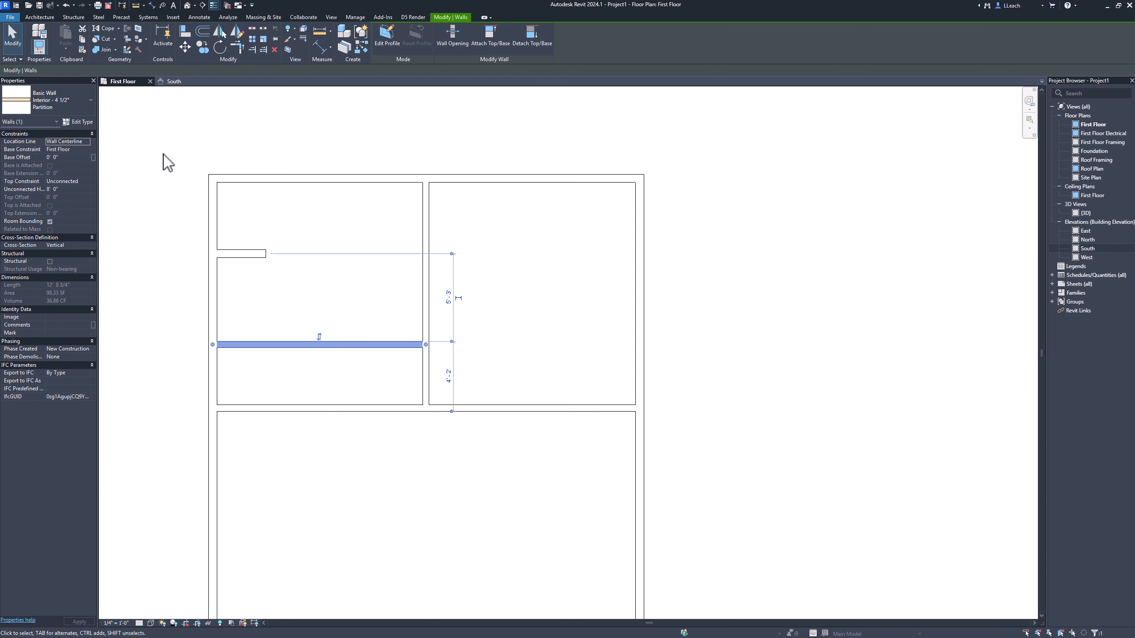
click(19, 42)
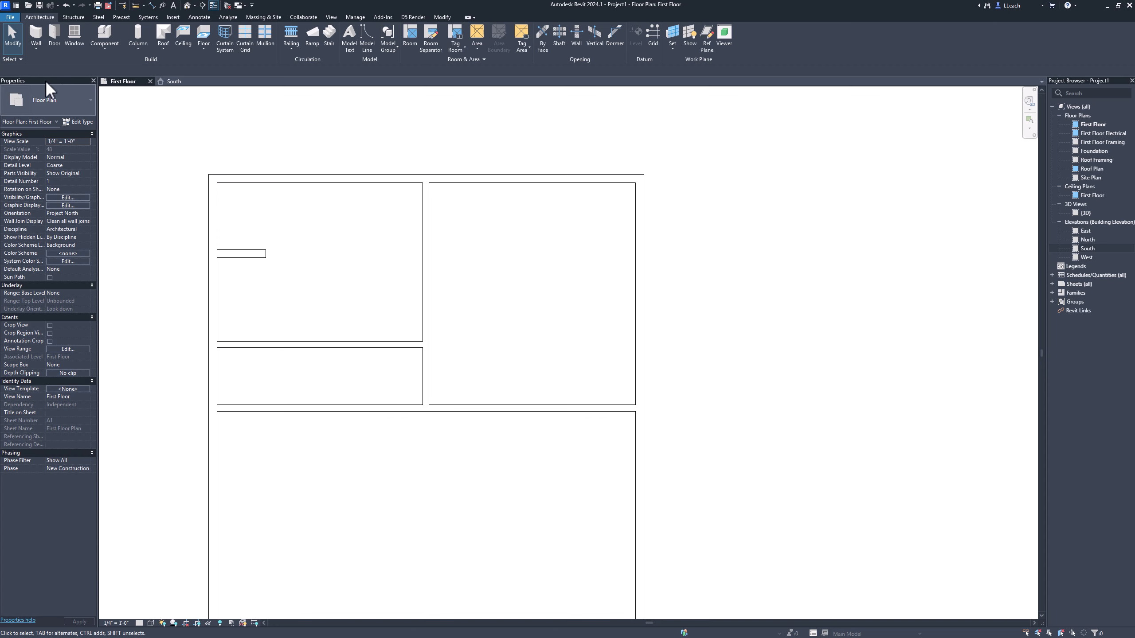
Step: Draw a second vertical partition from the short horizontal partition up to the north wall, about 3'-4" west of the first vertical partition
click(34, 30)
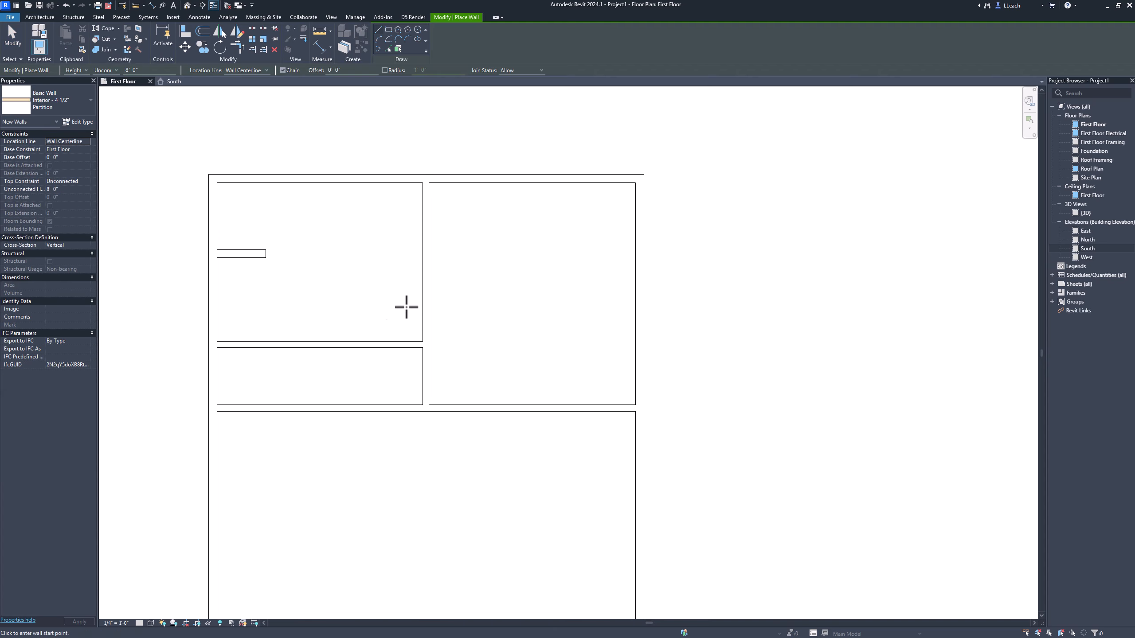
click(366, 344)
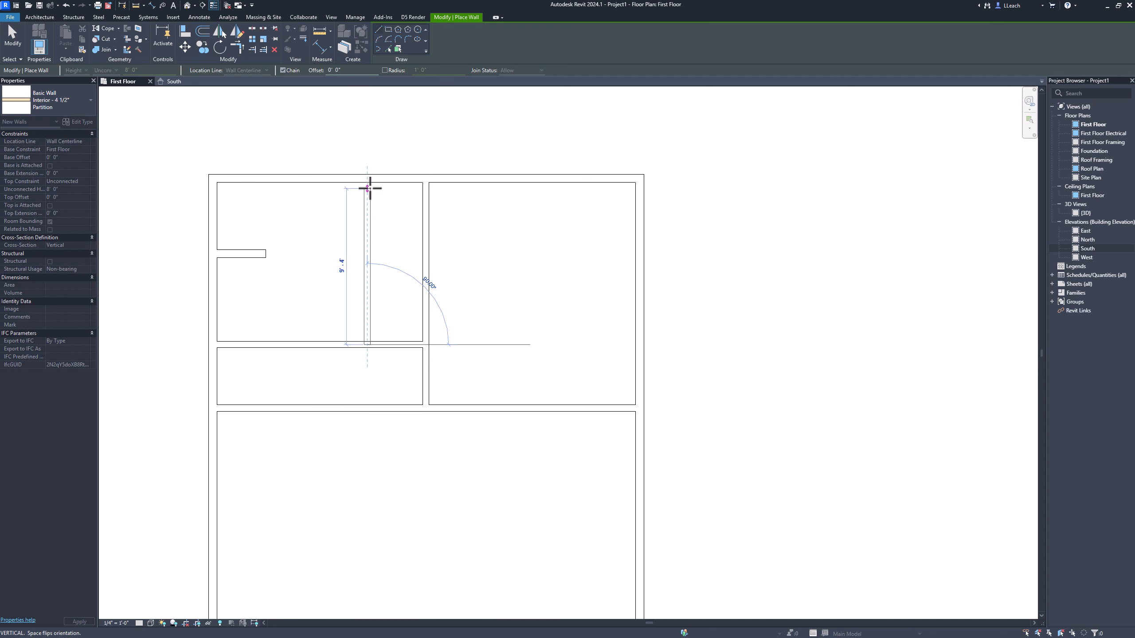
click(385, 174)
right_click(388, 156)
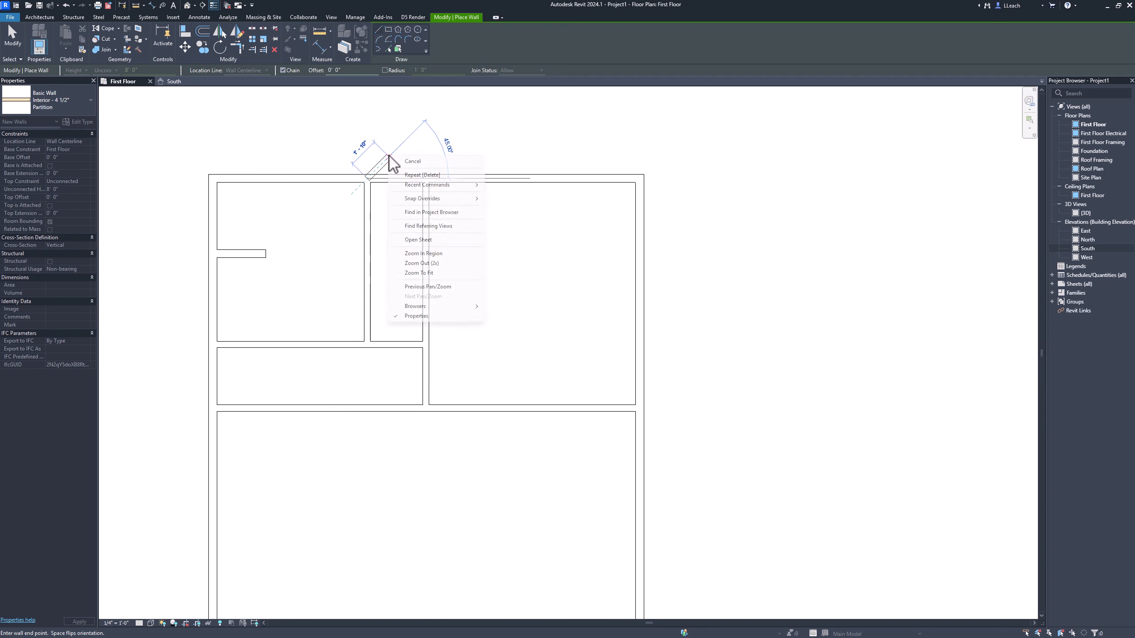
click(16, 40)
click(16, 40)
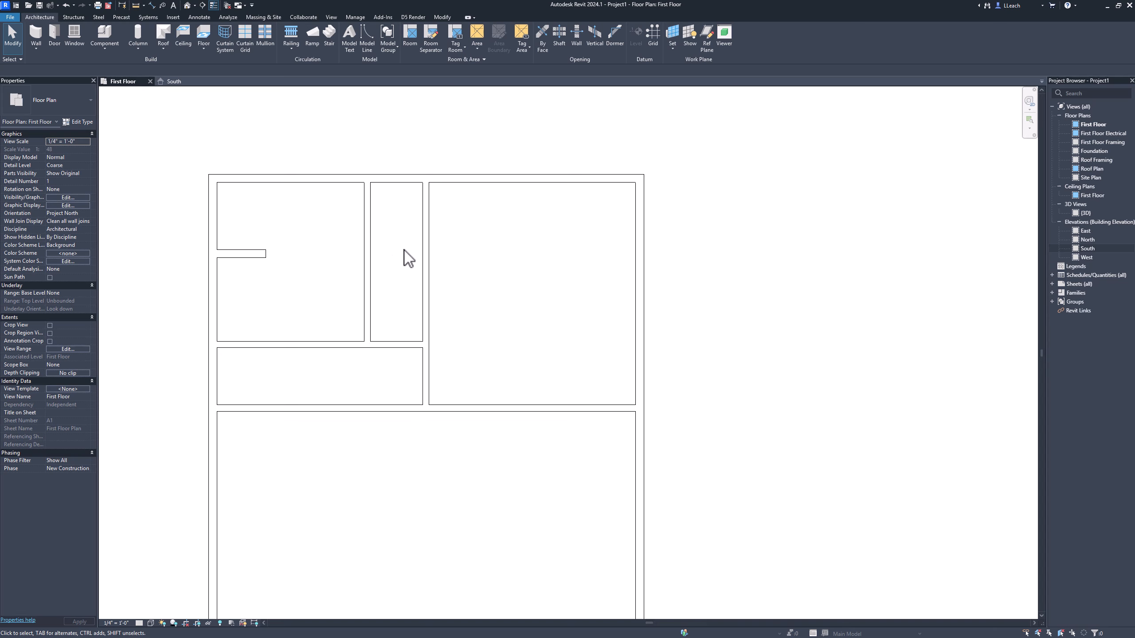
Step: Move the second vertical partition's witness lines to its own west face and the first vertical partition's east face
click(372, 244)
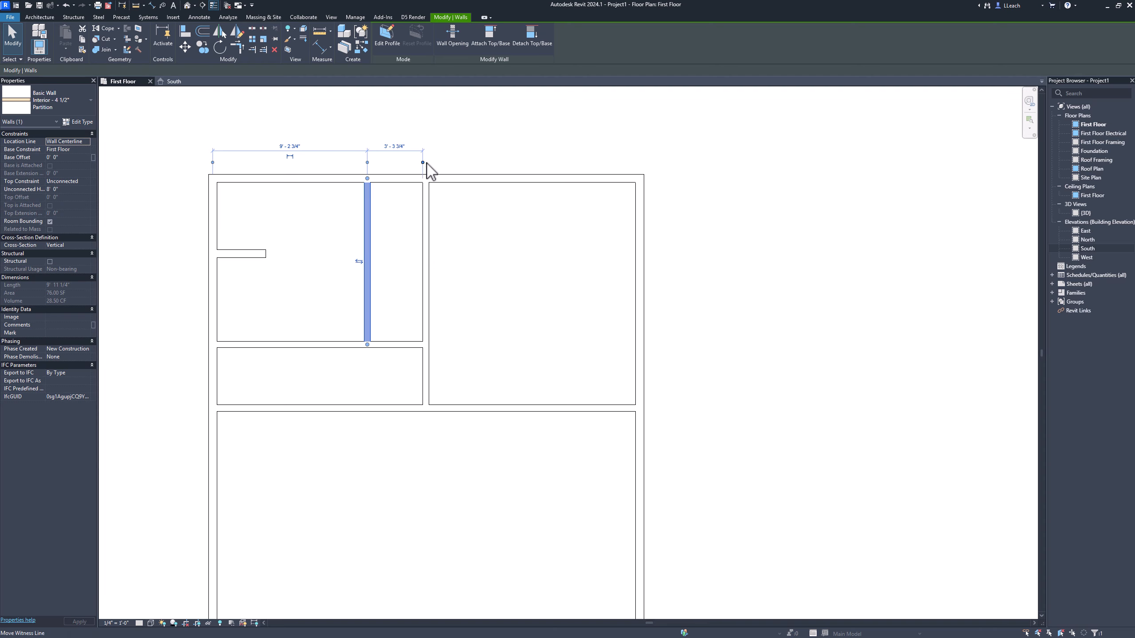
drag(424, 165, 438, 168)
click(368, 163)
click(369, 163)
Step: Set the distance from the second vertical partition's west face to the first one's east face to 4'-8"
click(398, 146)
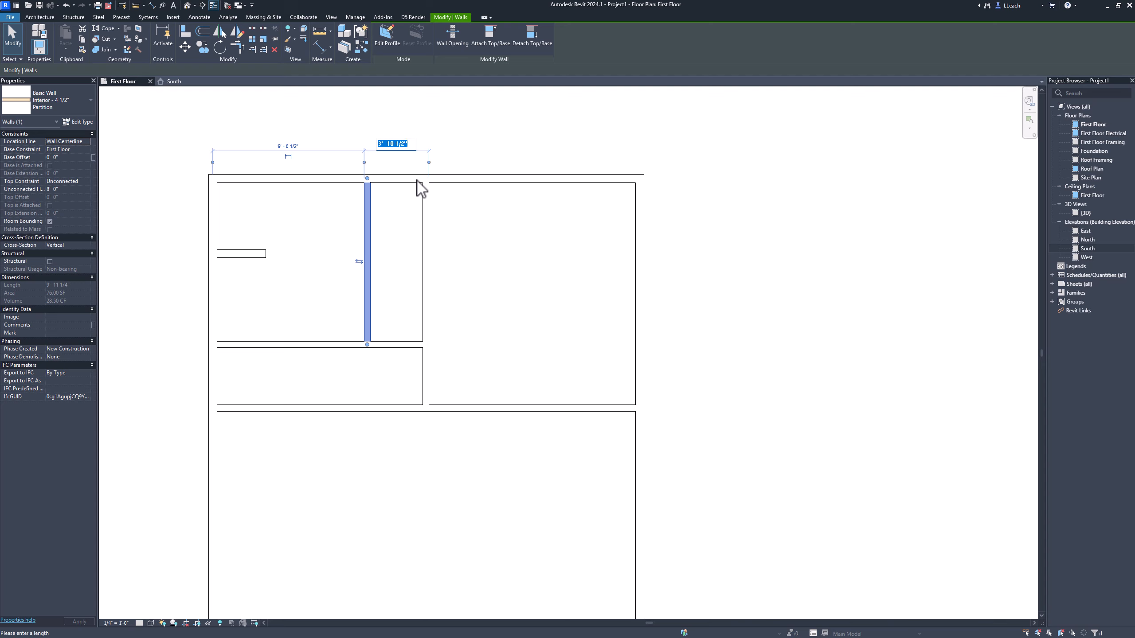
text(4 8)
key(Return)
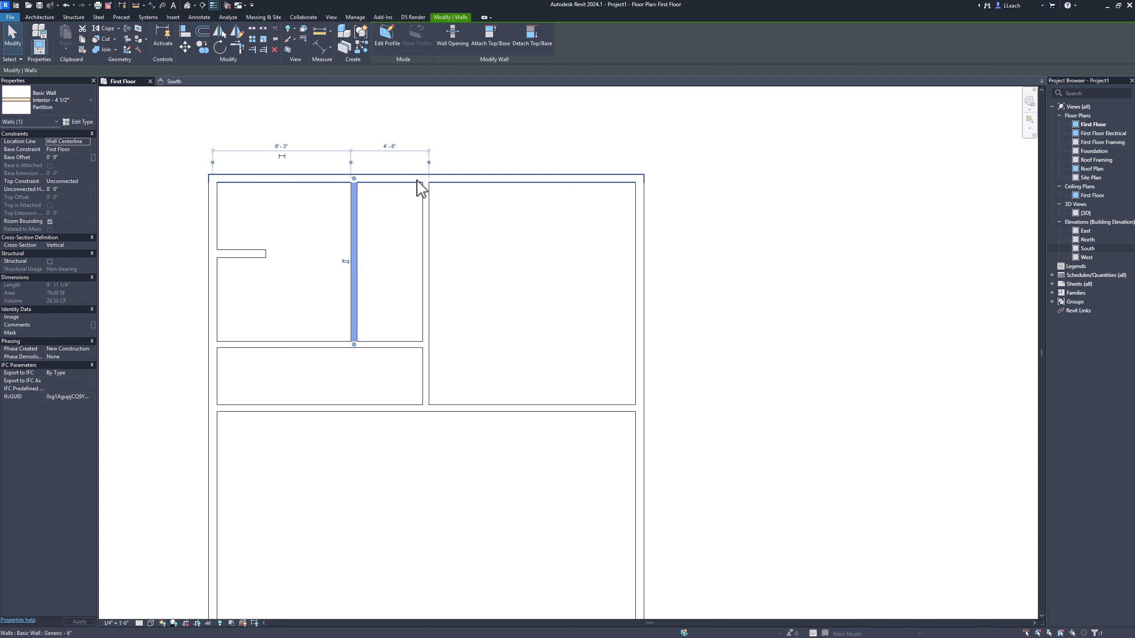
Step: Draw a short horizontal partition between the two vertical partitions, near their junctions with the western horizontal partition
scroll(411, 322, up, 1)
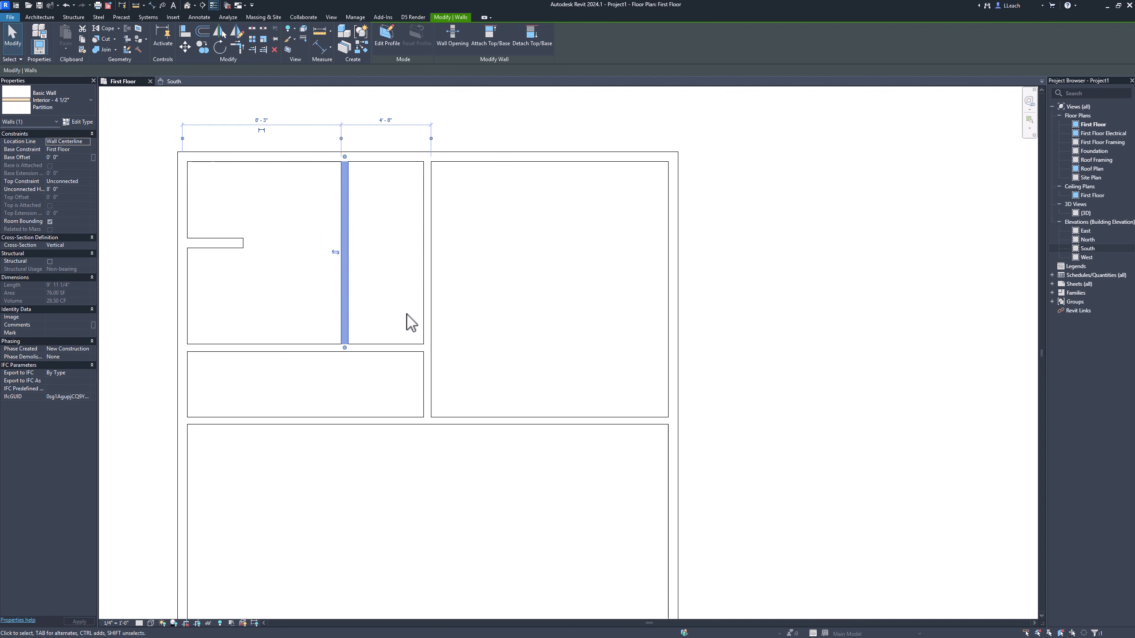
click(51, 18)
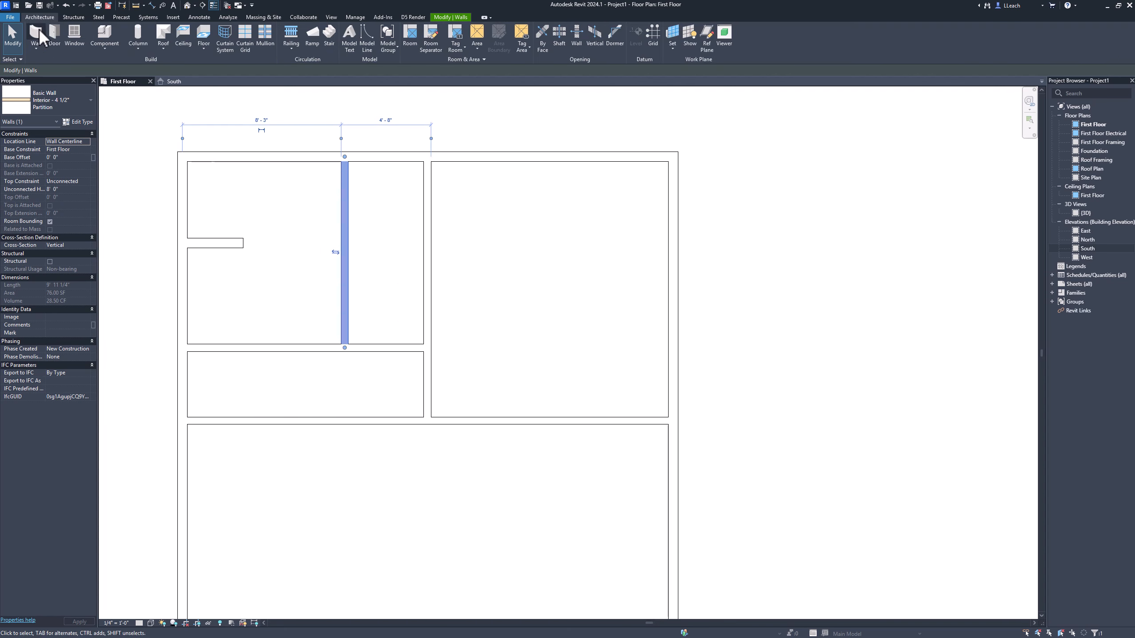
click(39, 29)
click(349, 304)
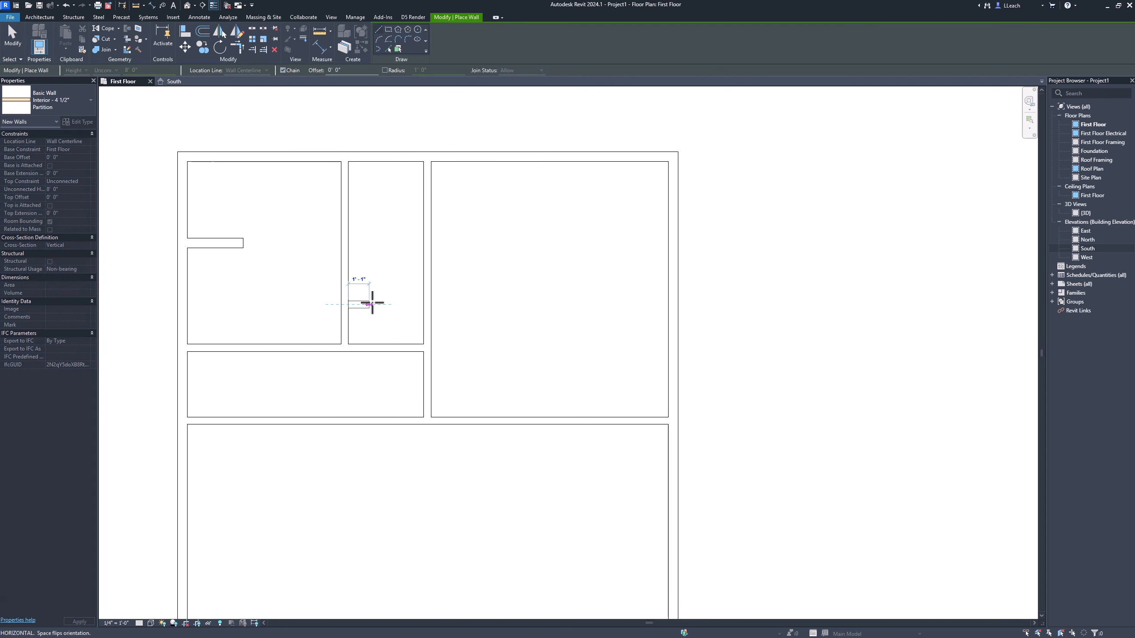
click(423, 304)
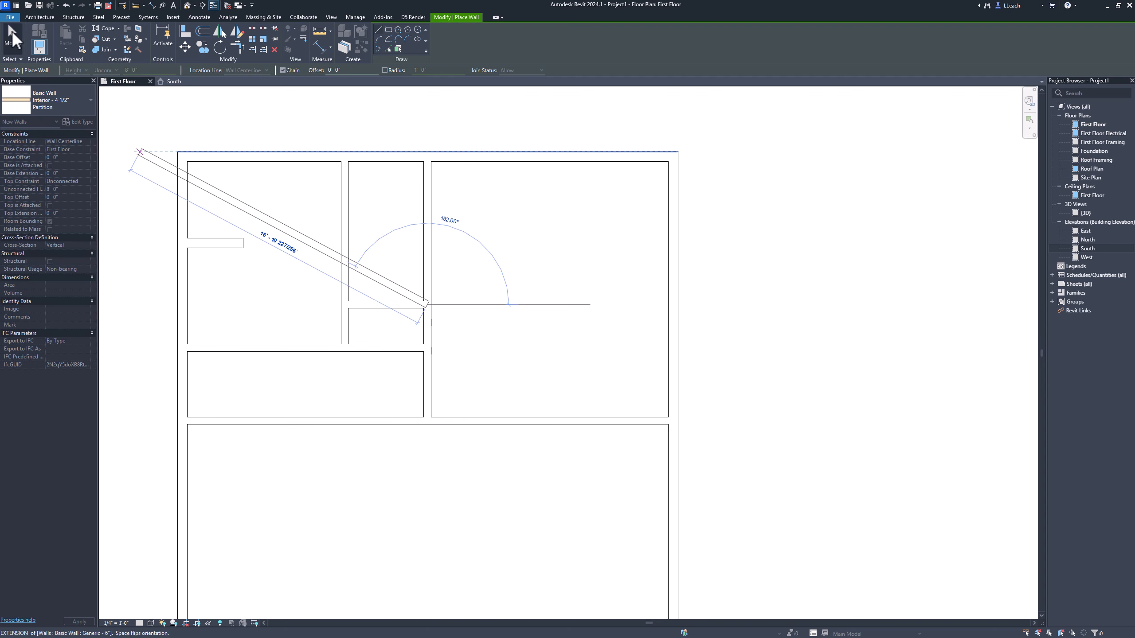
click(6, 40)
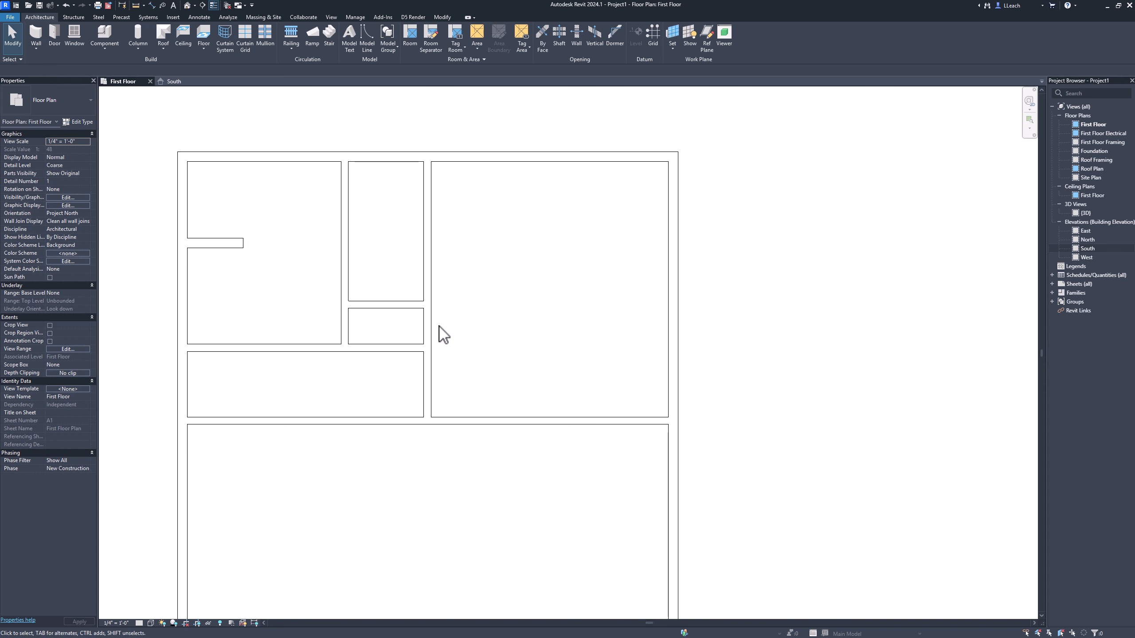
Step: Set the distance from the north wall's outer face to the north face of the short partition between the vertical partitions to 7'-8"
click(397, 304)
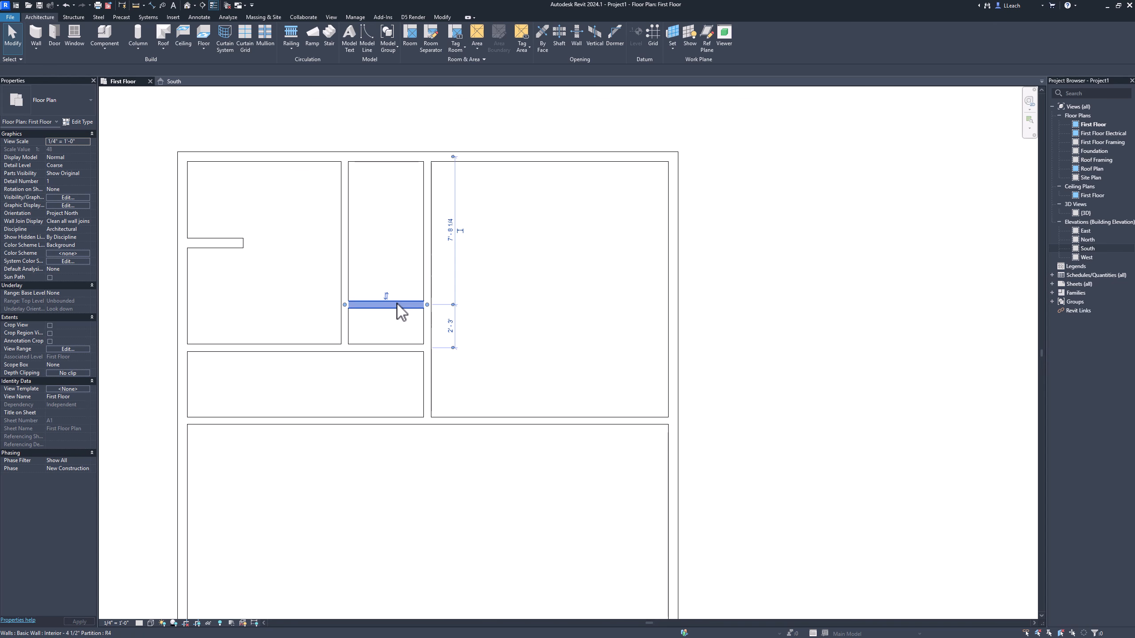
click(454, 158)
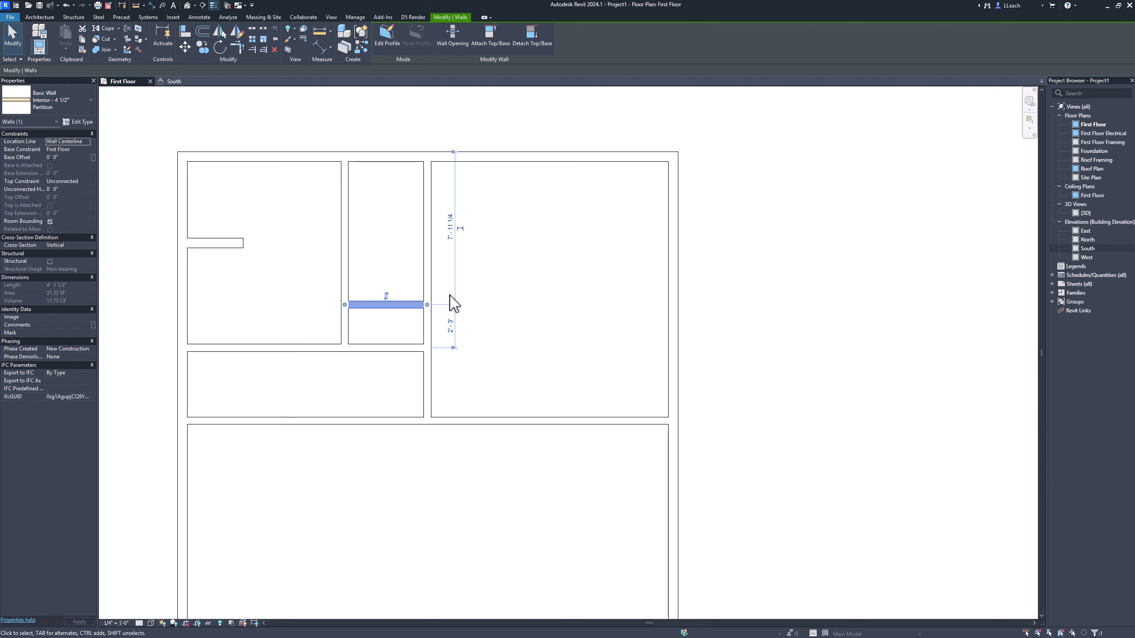
click(453, 305)
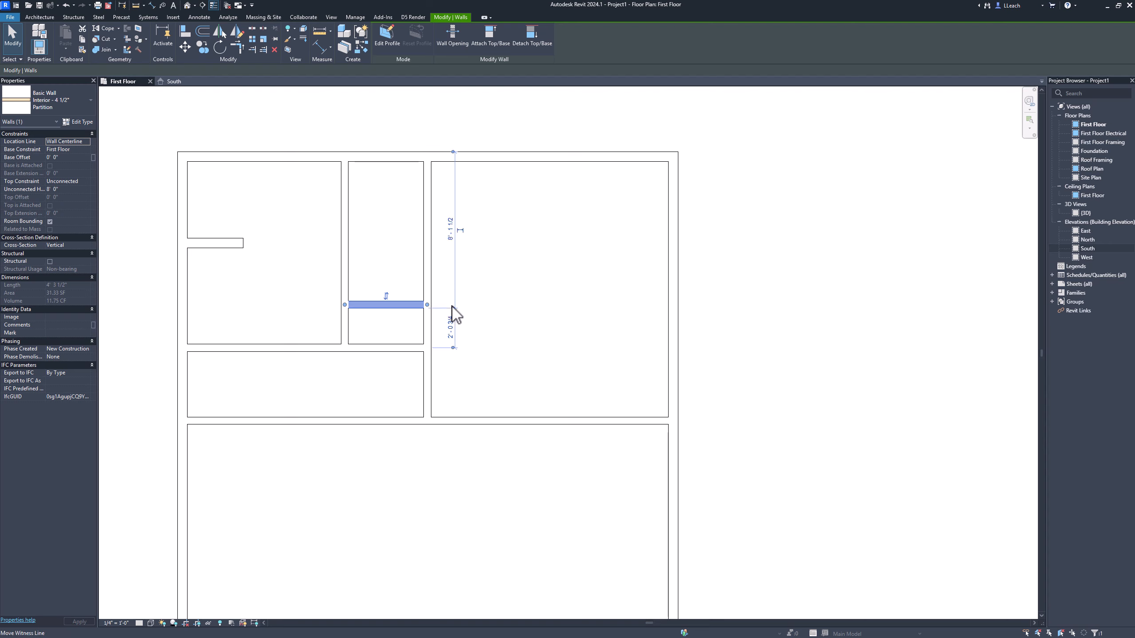
click(449, 227)
text(8)
key(Return)
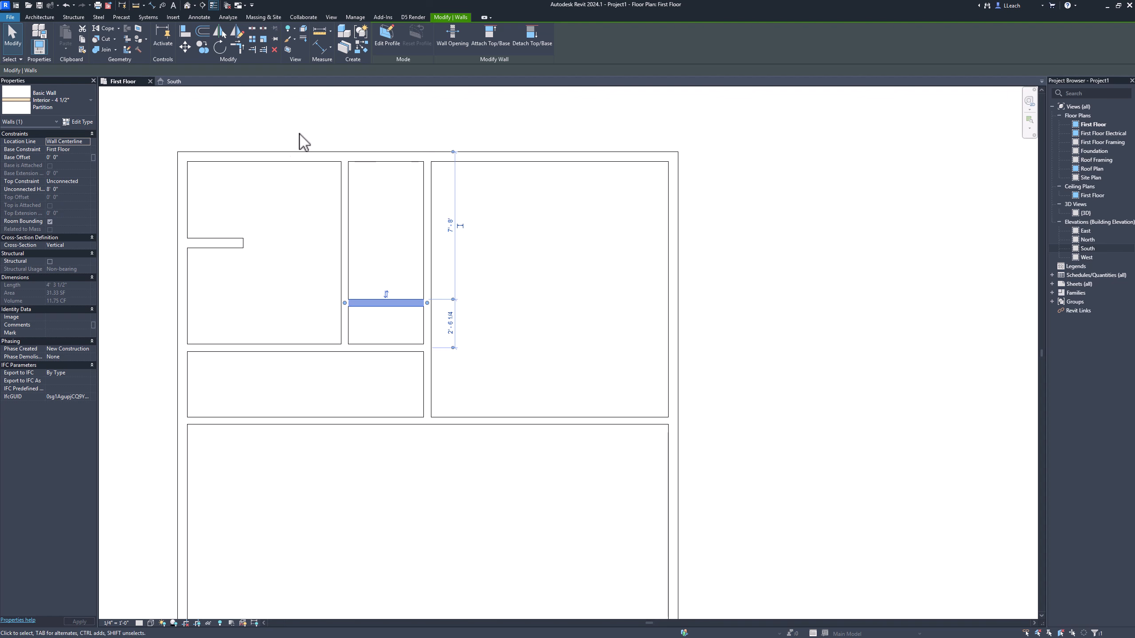
click(21, 35)
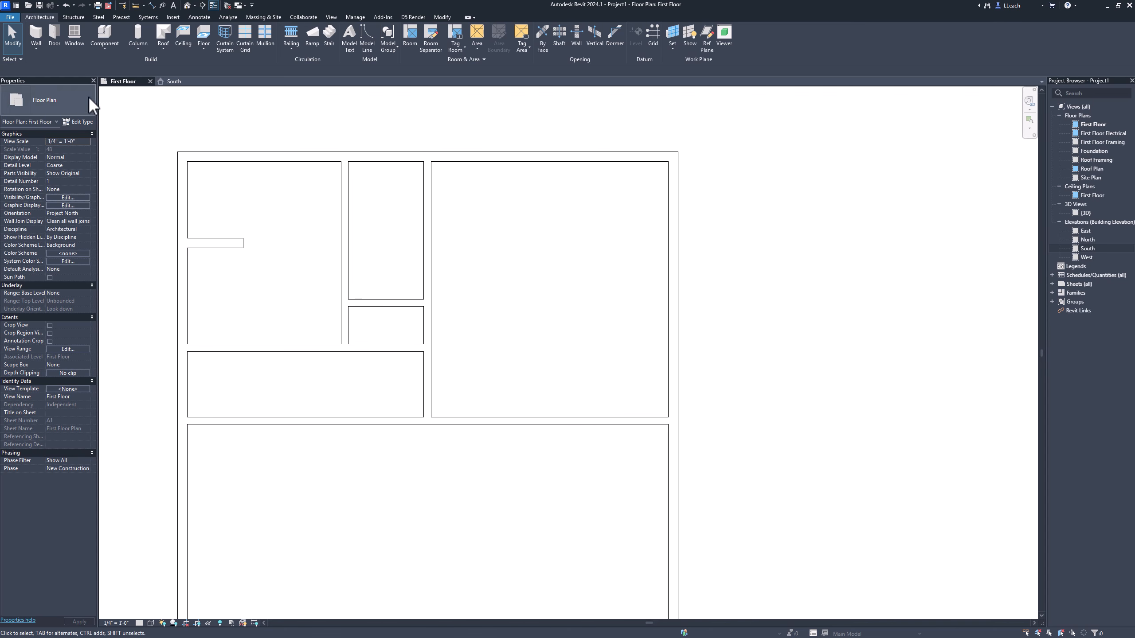
Step: Draw an L-shaped closet partition from the second vertical partition about 1'-10" west, then about 3'-0" south to the western horizontal partition
click(39, 32)
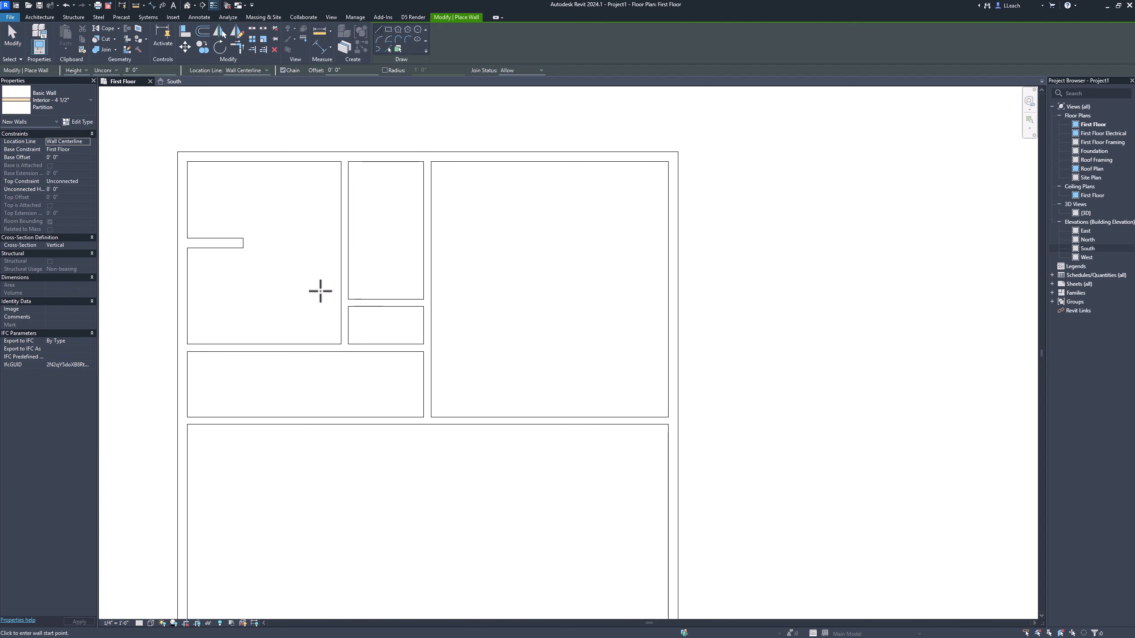
click(340, 290)
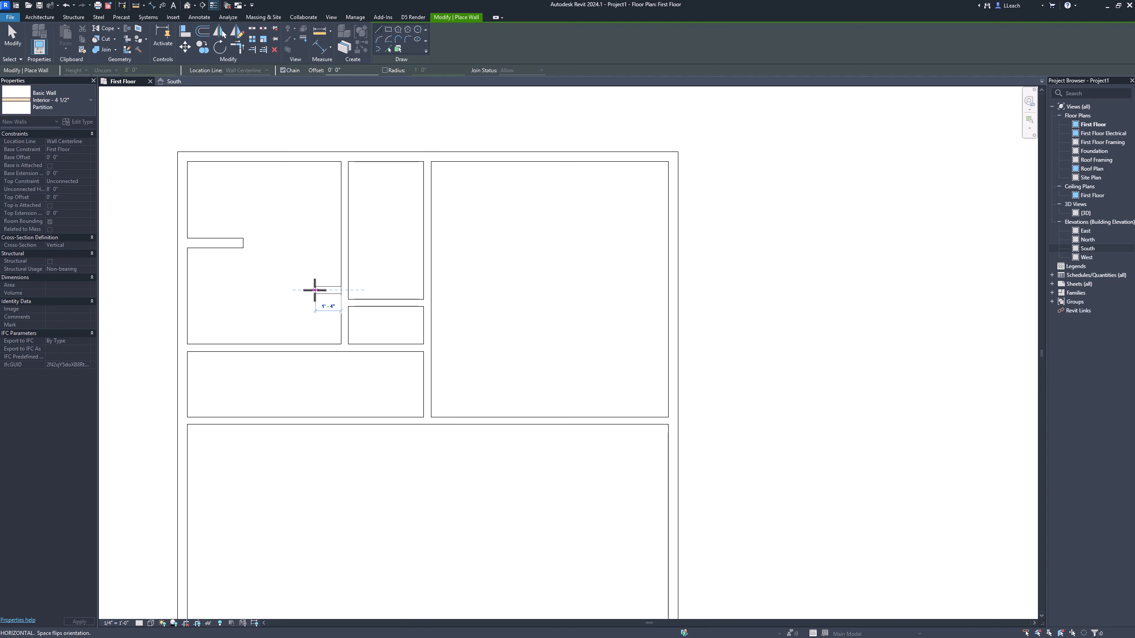
click(310, 290)
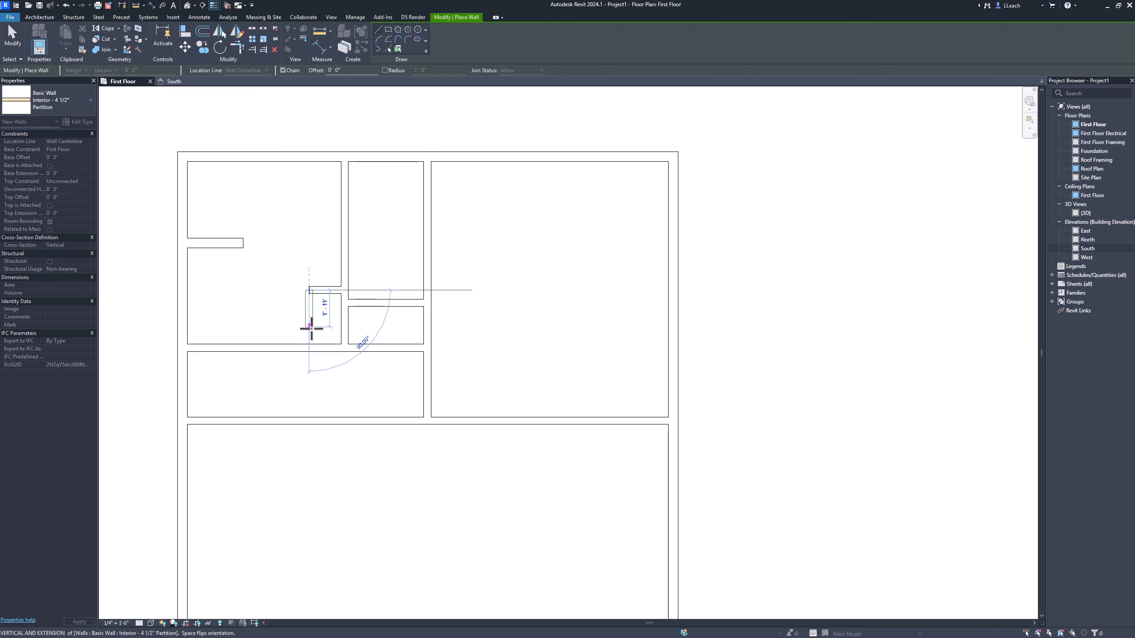
click(308, 344)
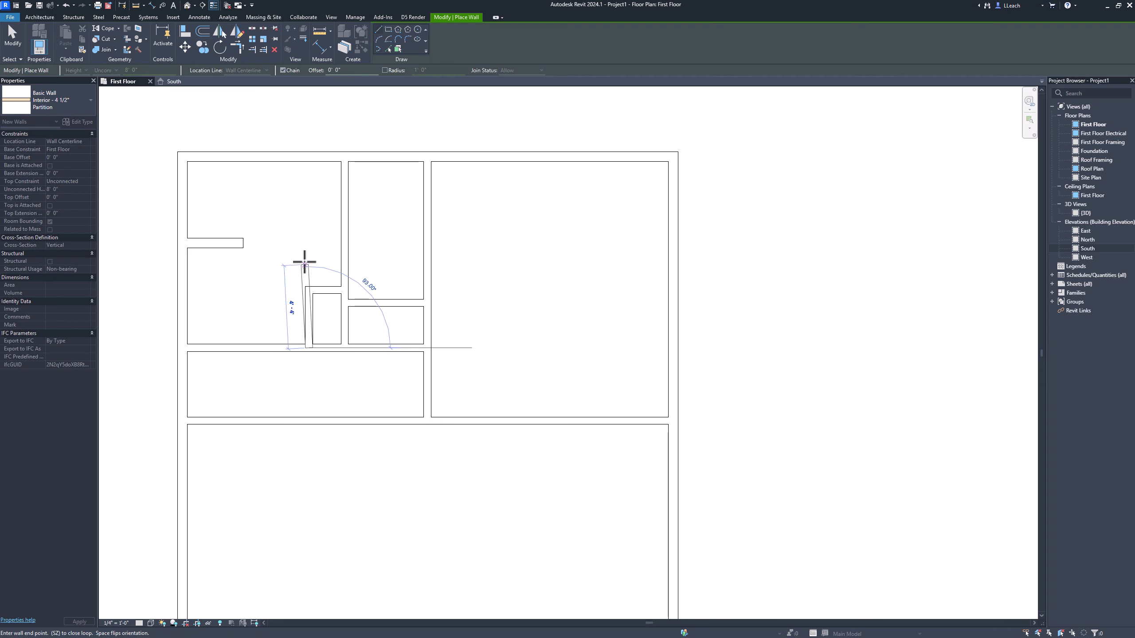
click(12, 45)
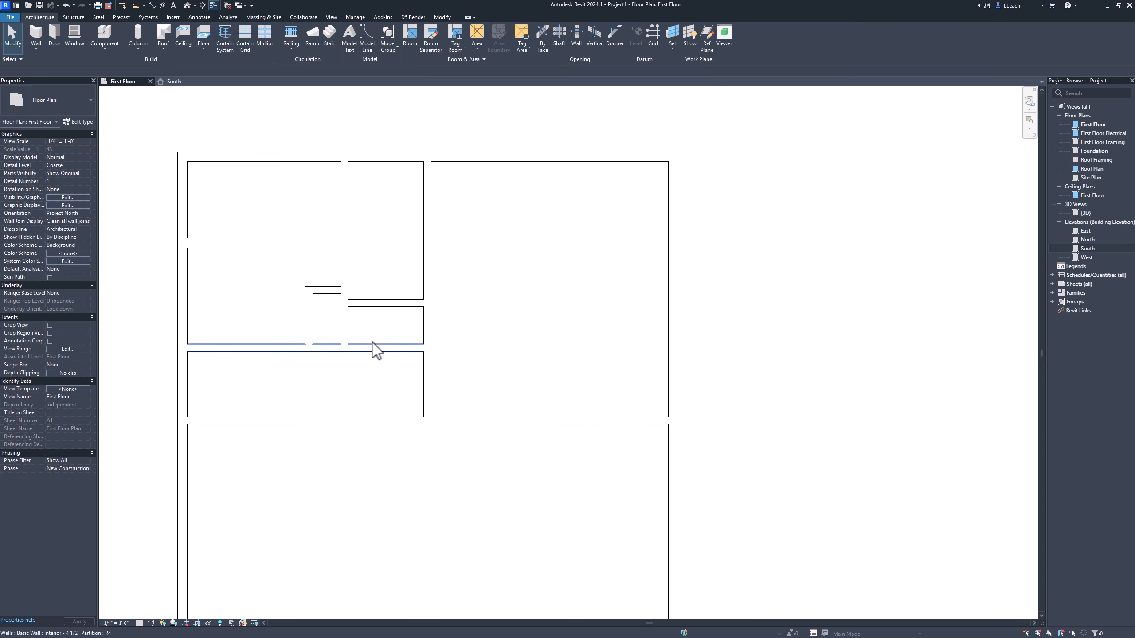
Step: Set the distance from the closet's vertical wall's west face to the second vertical partition's west face to 2'-0", repositioning the witness lines
scroll(374, 344, up, 1)
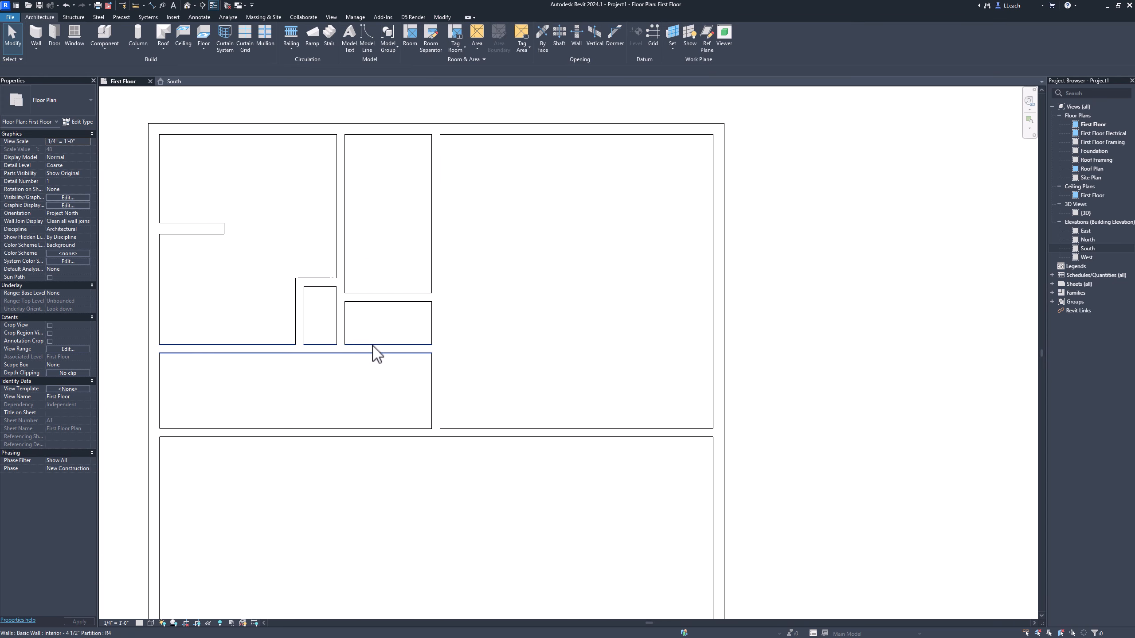
click(301, 309)
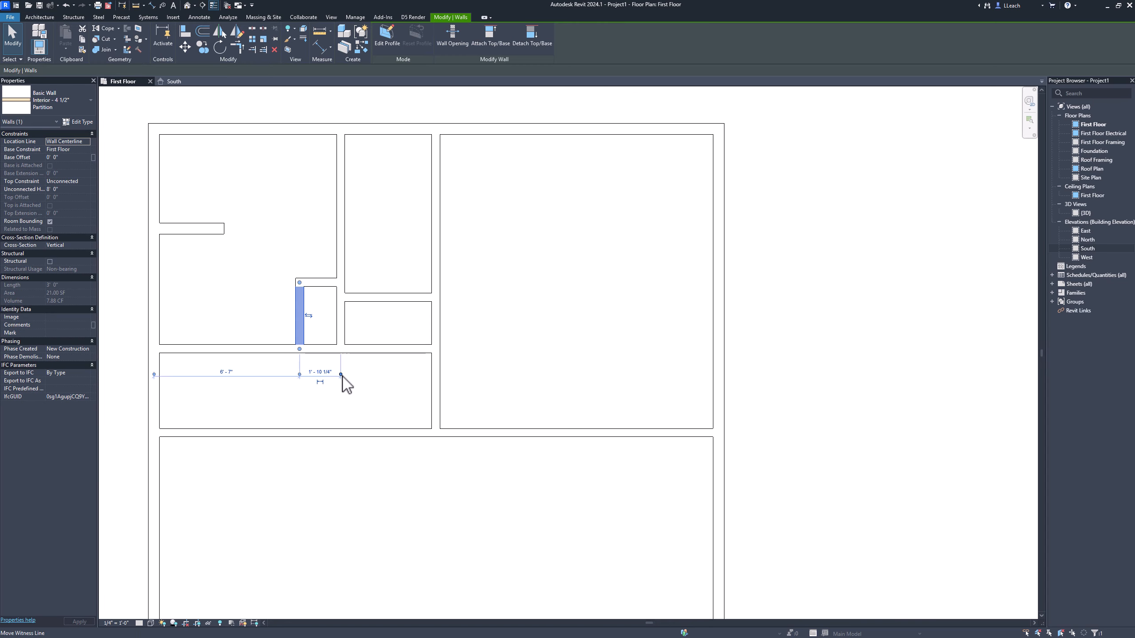
drag(343, 378, 337, 359)
click(299, 376)
click(317, 373)
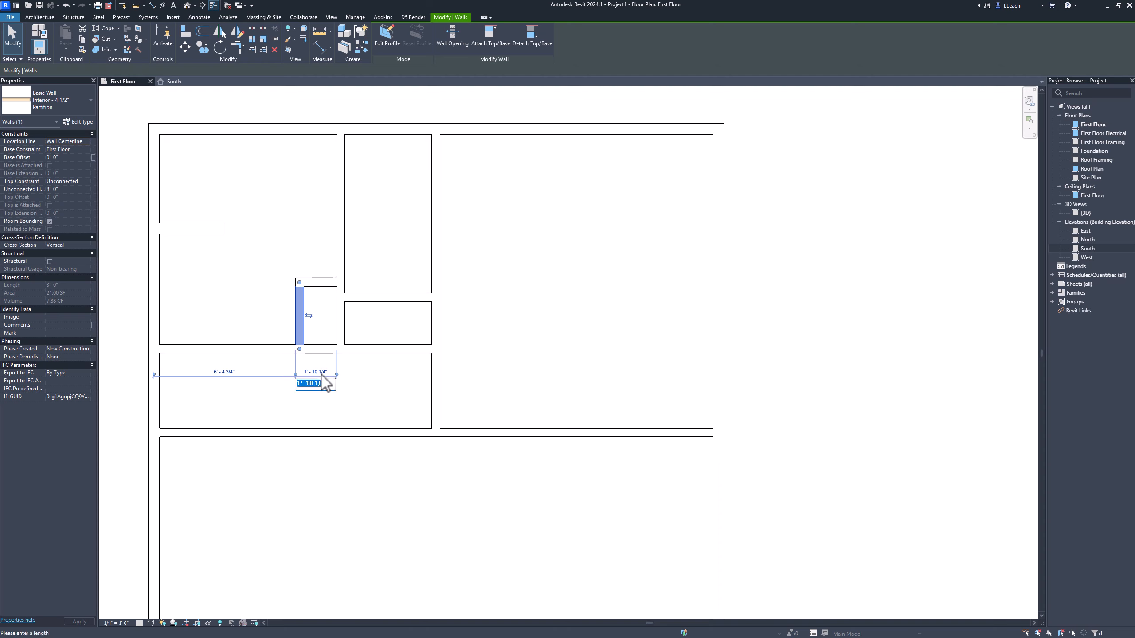
key(Return)
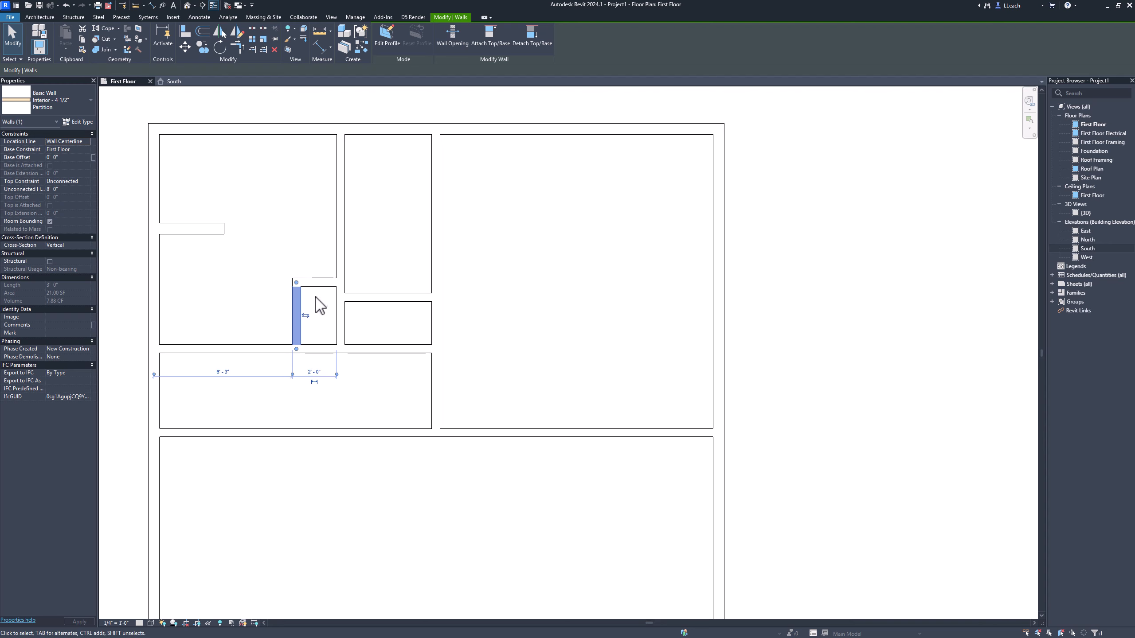
Step: Set the distance between the north faces of the closet's short top wall and the western horizontal partition to 2'-8", repositioning the witness lines
click(315, 284)
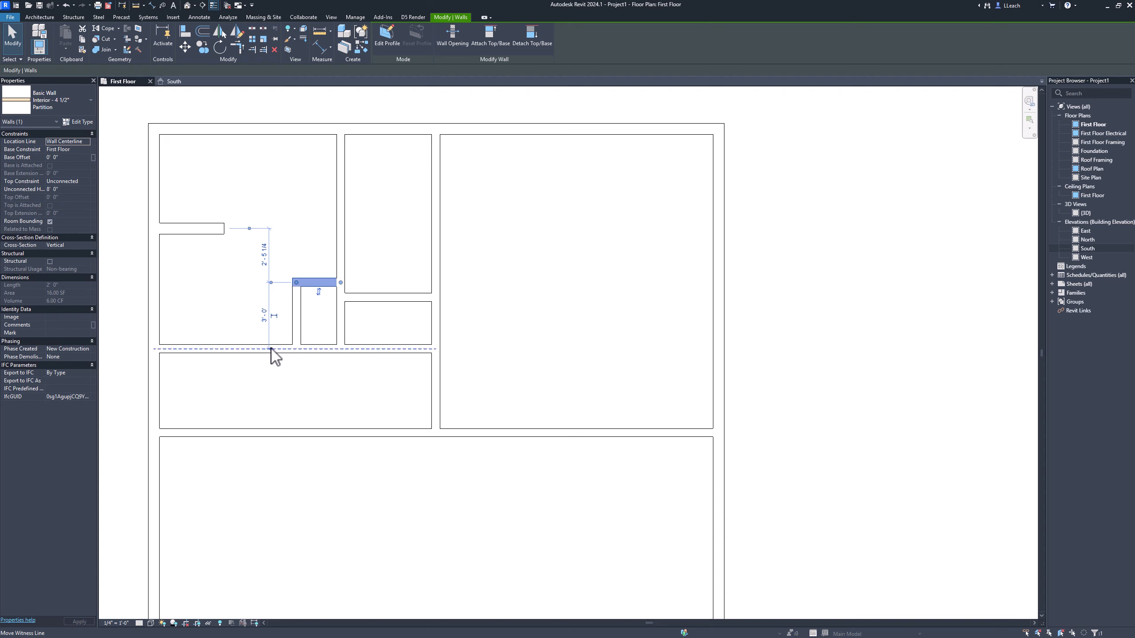
drag(271, 350, 286, 348)
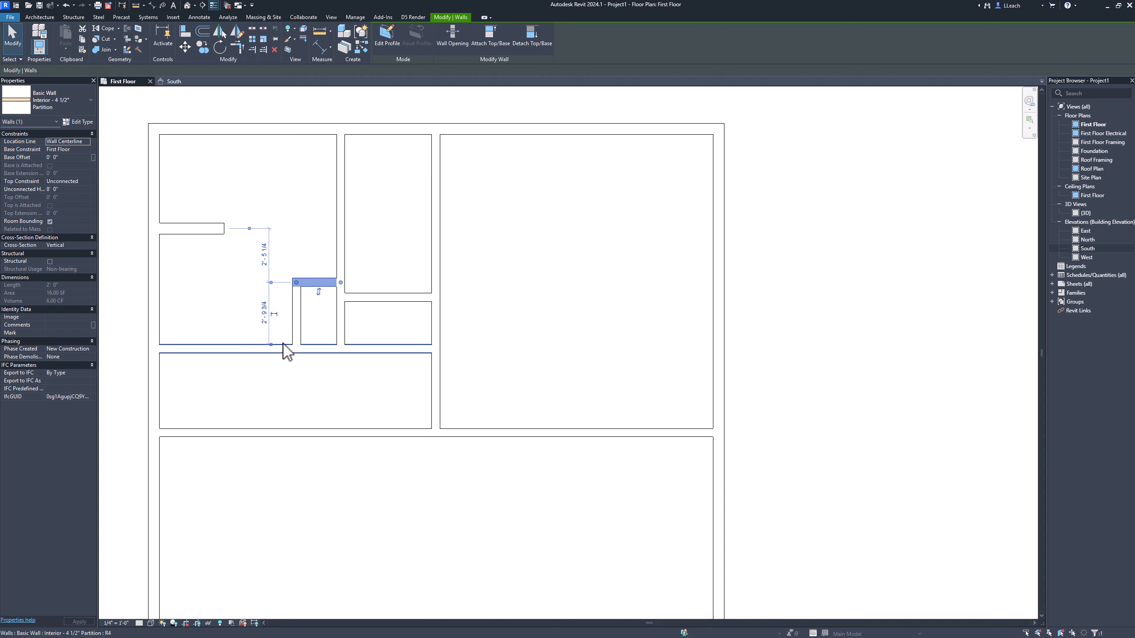
click(271, 282)
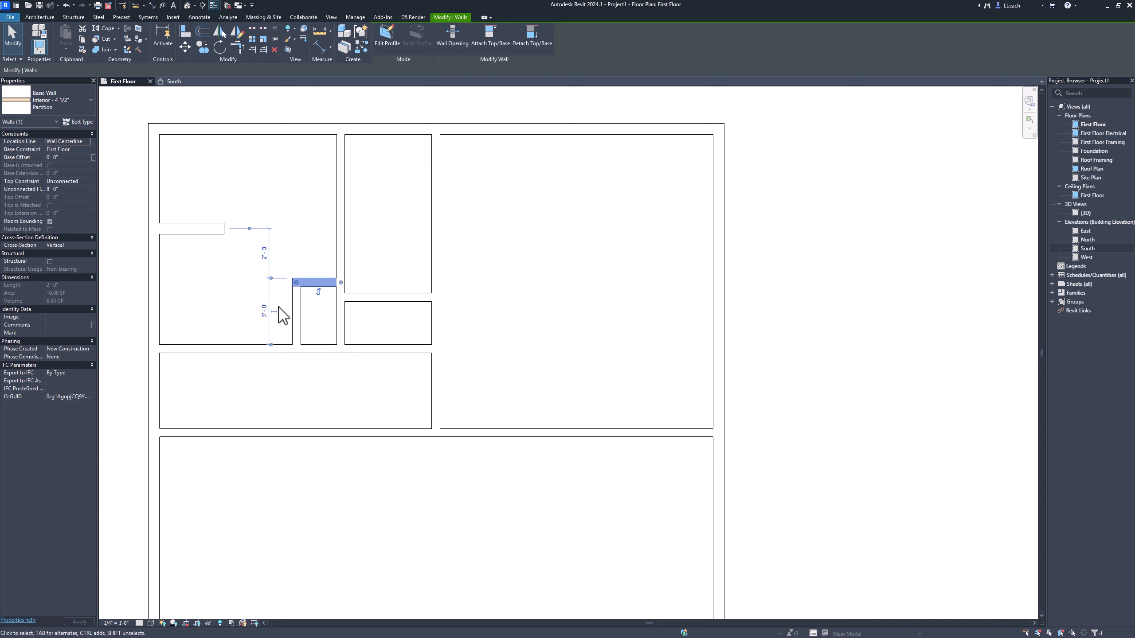
click(264, 312)
text(2 8)
key(Return)
click(241, 316)
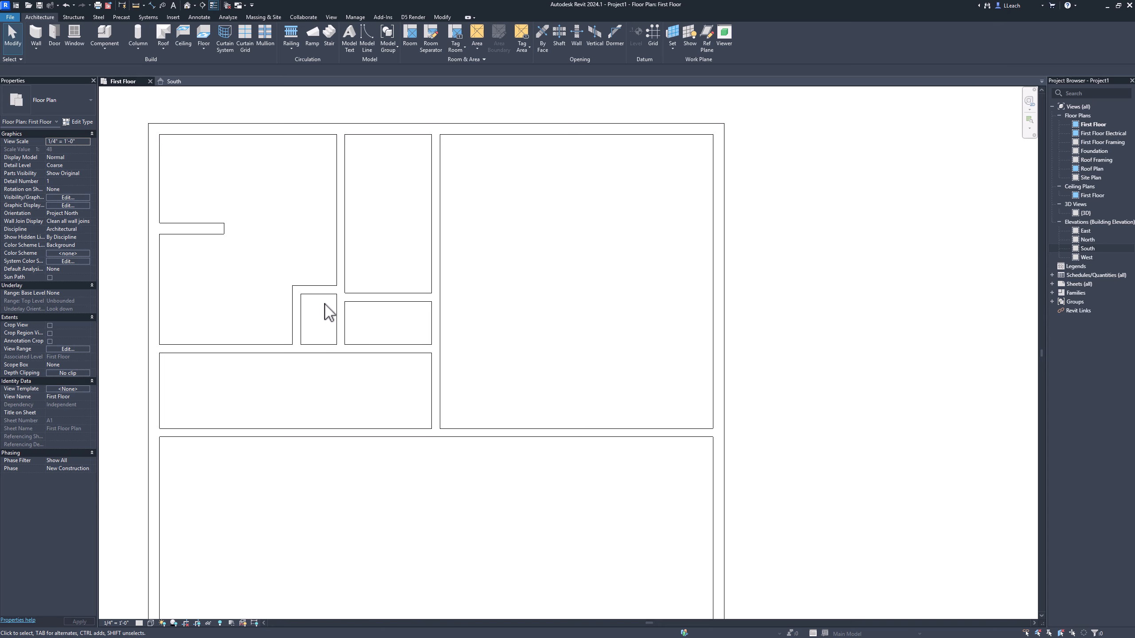
Step: Open the default 3D view of the model and frame the interior partitions
scroll(329, 313, down, 1)
scroll(330, 313, down, 1)
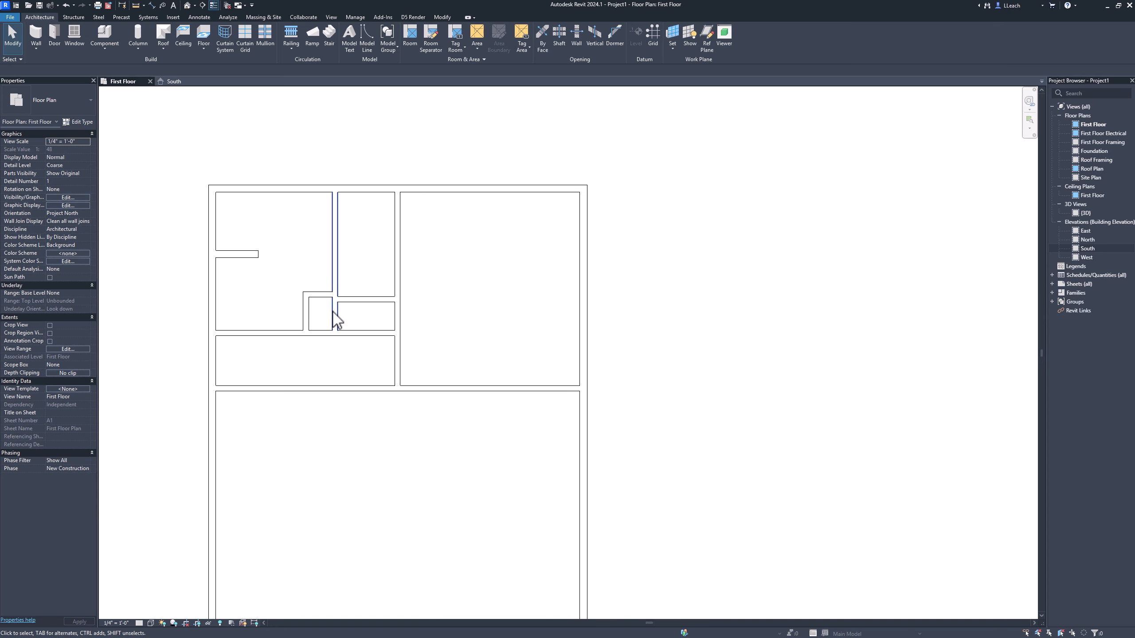
middle_drag(332, 319, 345, 264)
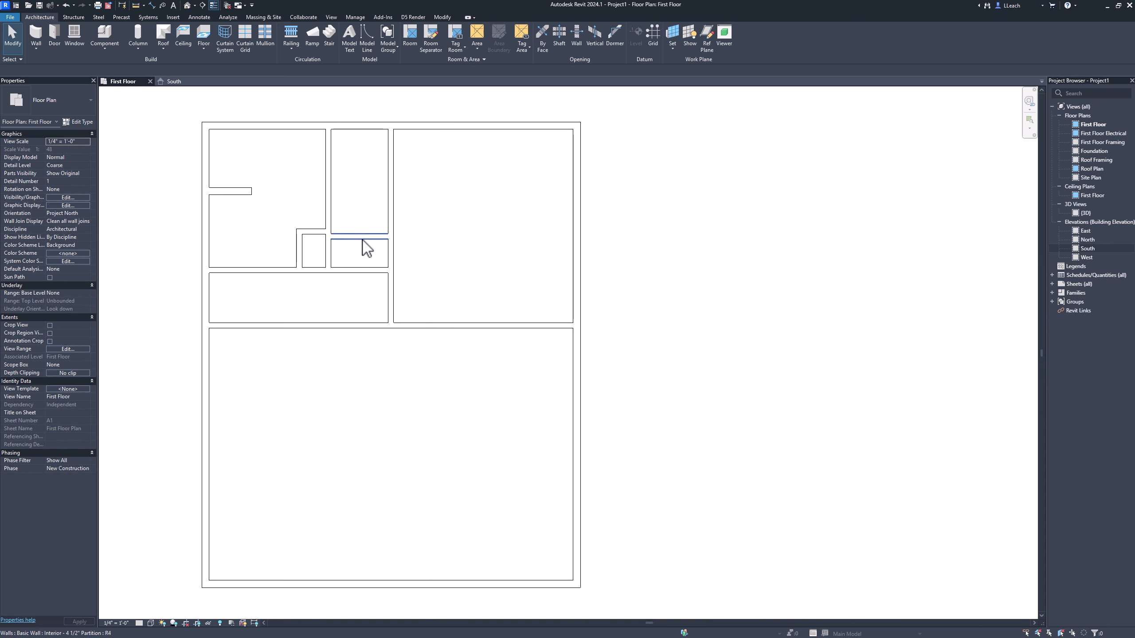
click(187, 6)
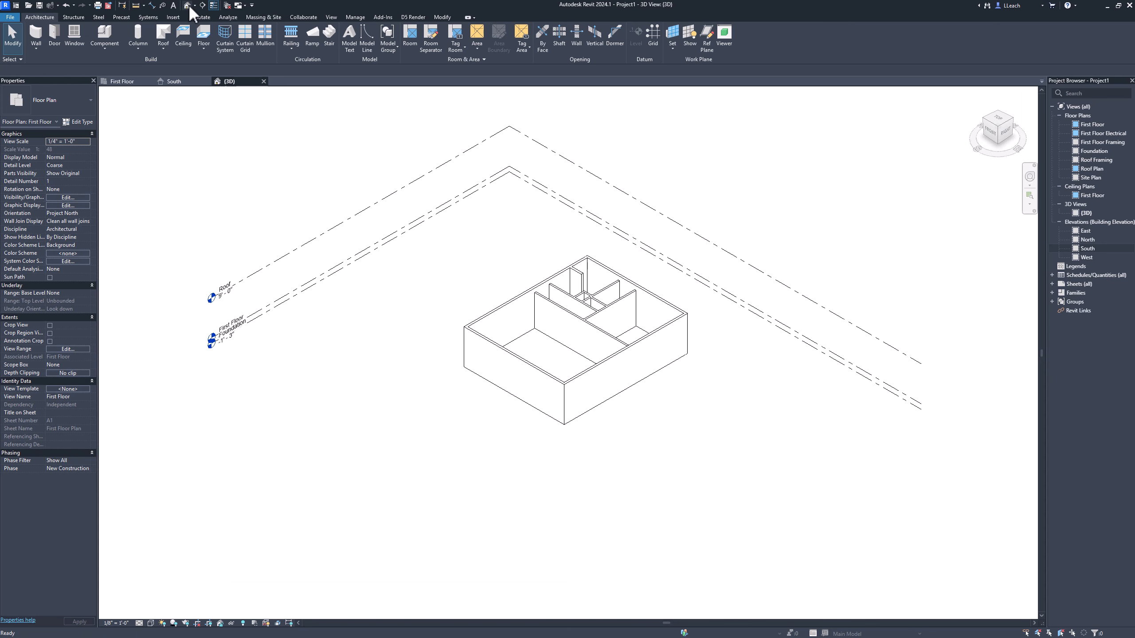
scroll(617, 328, up, 4)
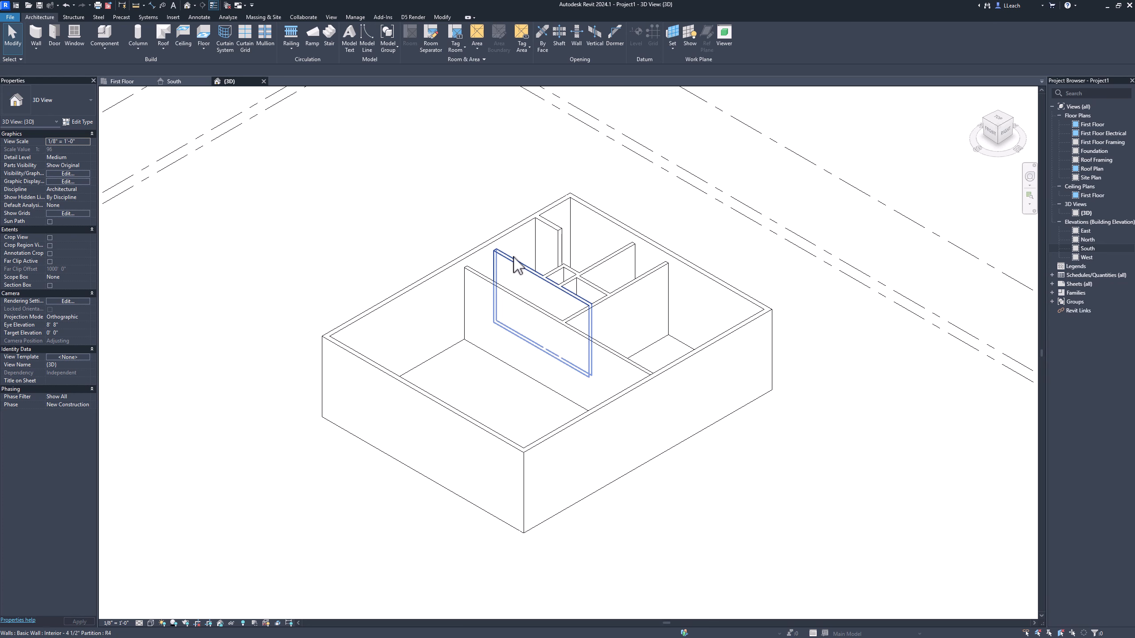
Step: Set the top constraint of all the 4 1/2" interior partitions to Up to level: Roof
click(609, 265)
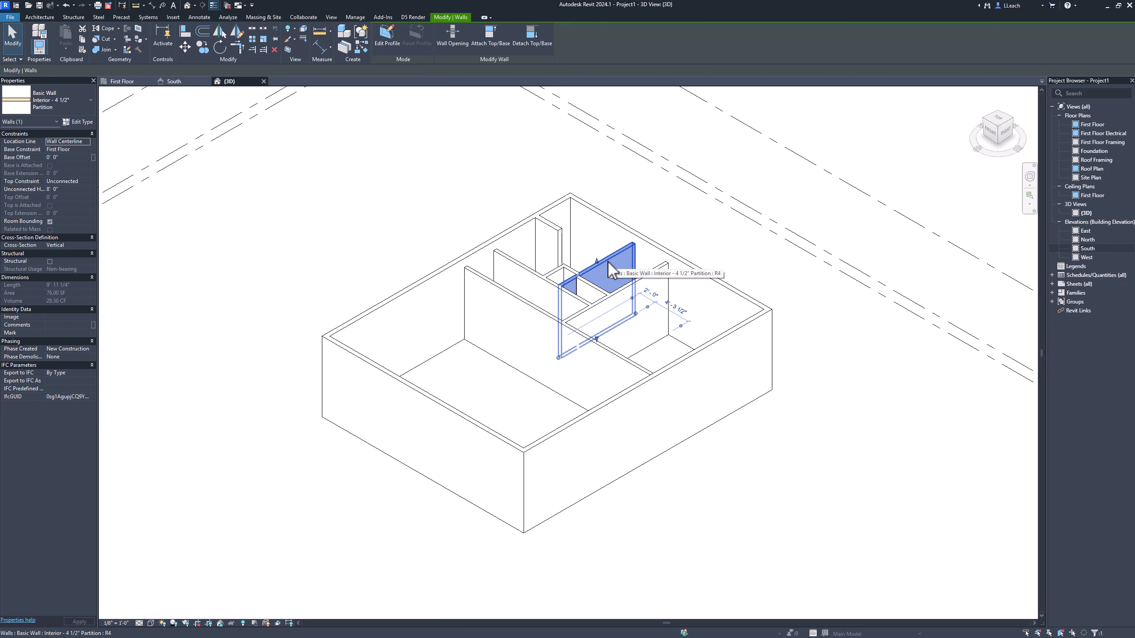
drag(609, 263, 645, 277)
ctrl+click(644, 277)
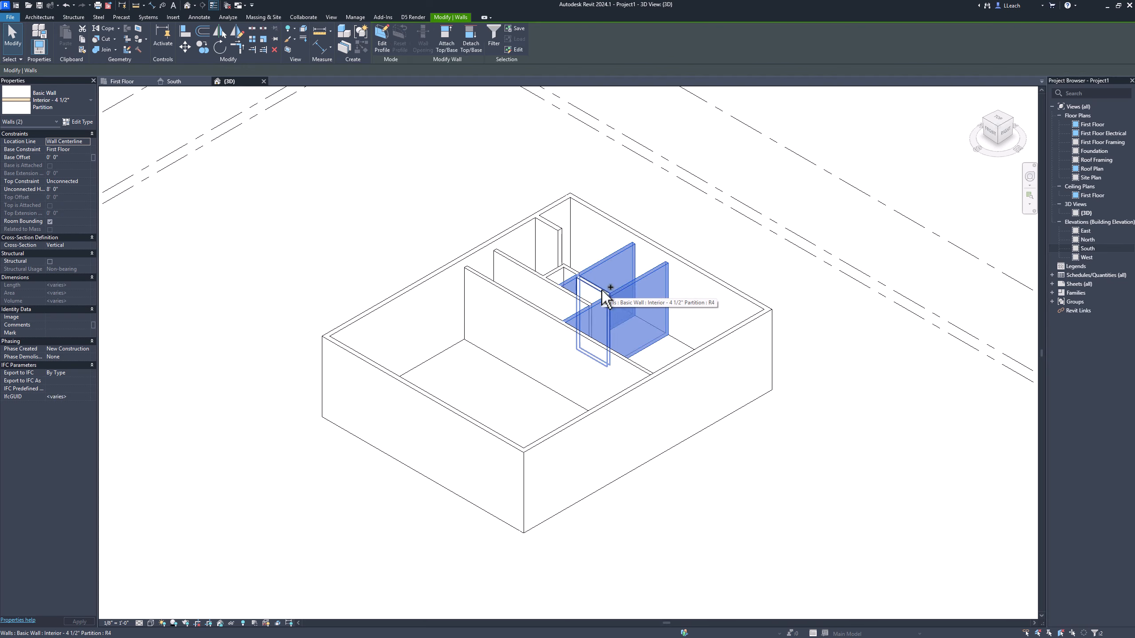
ctrl+click(602, 290)
ctrl+click(569, 300)
ctrl+click(554, 268)
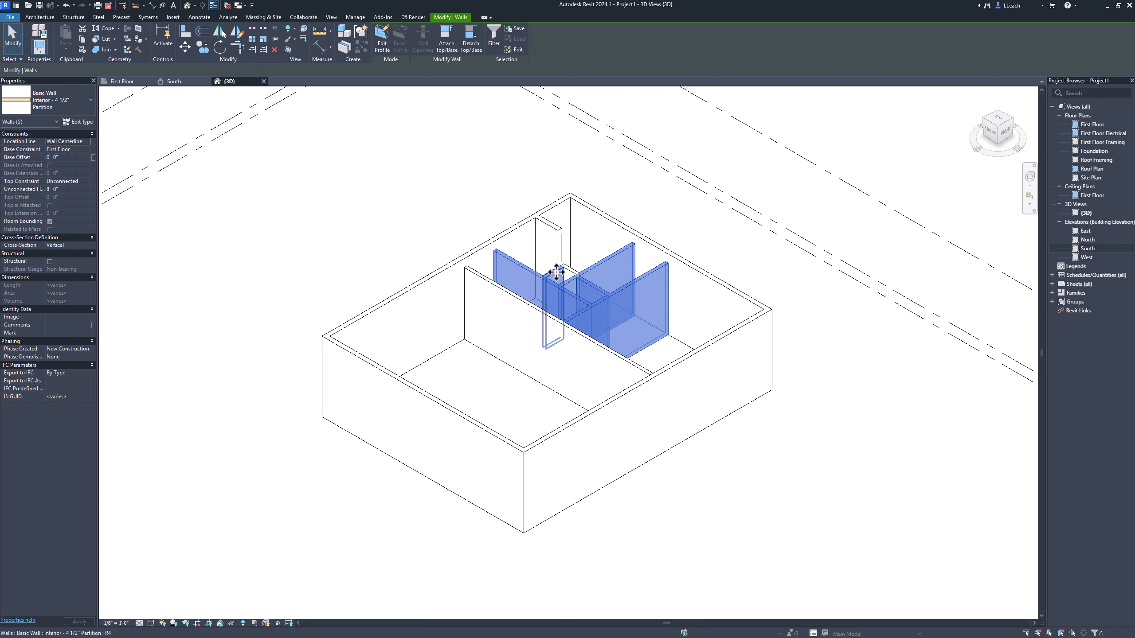
ctrl+click(569, 271)
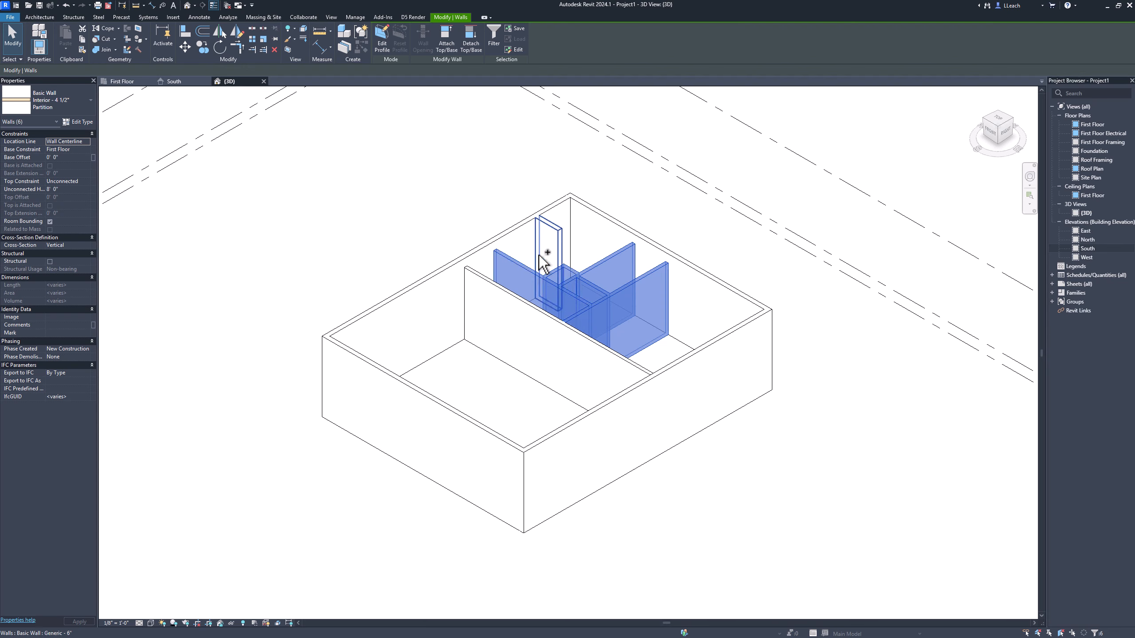
ctrl+click(488, 279)
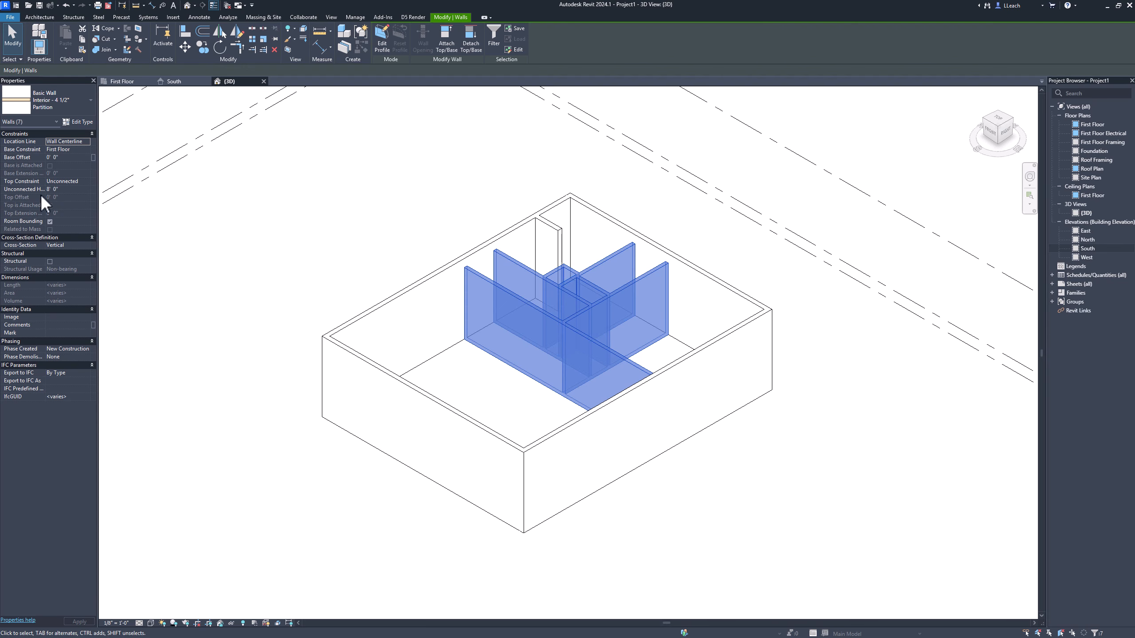
click(82, 181)
click(84, 181)
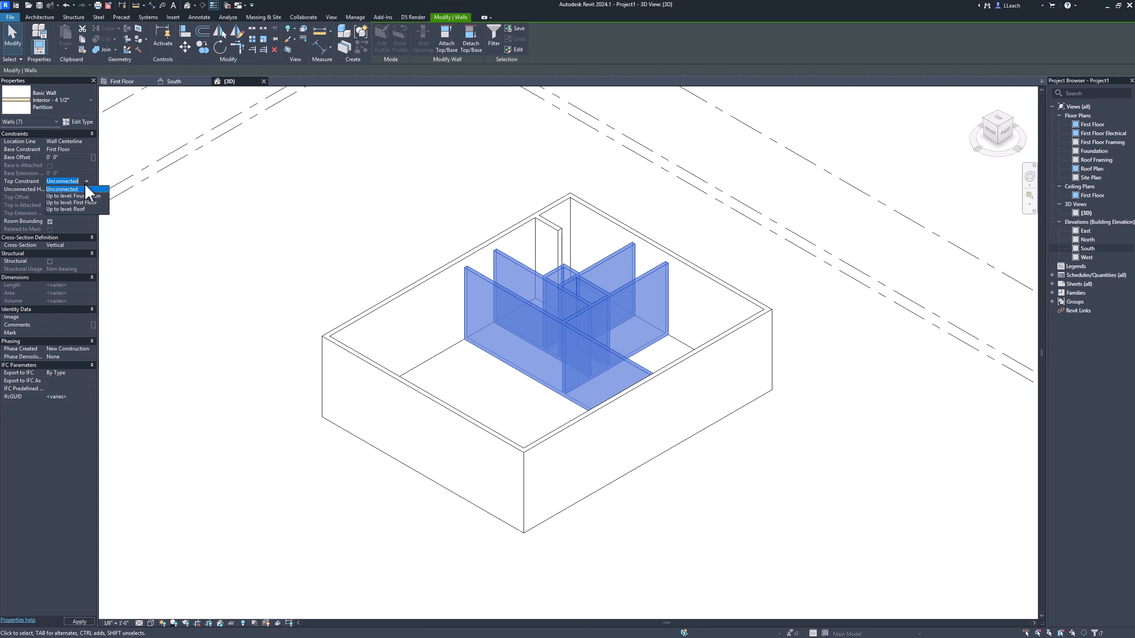
click(72, 209)
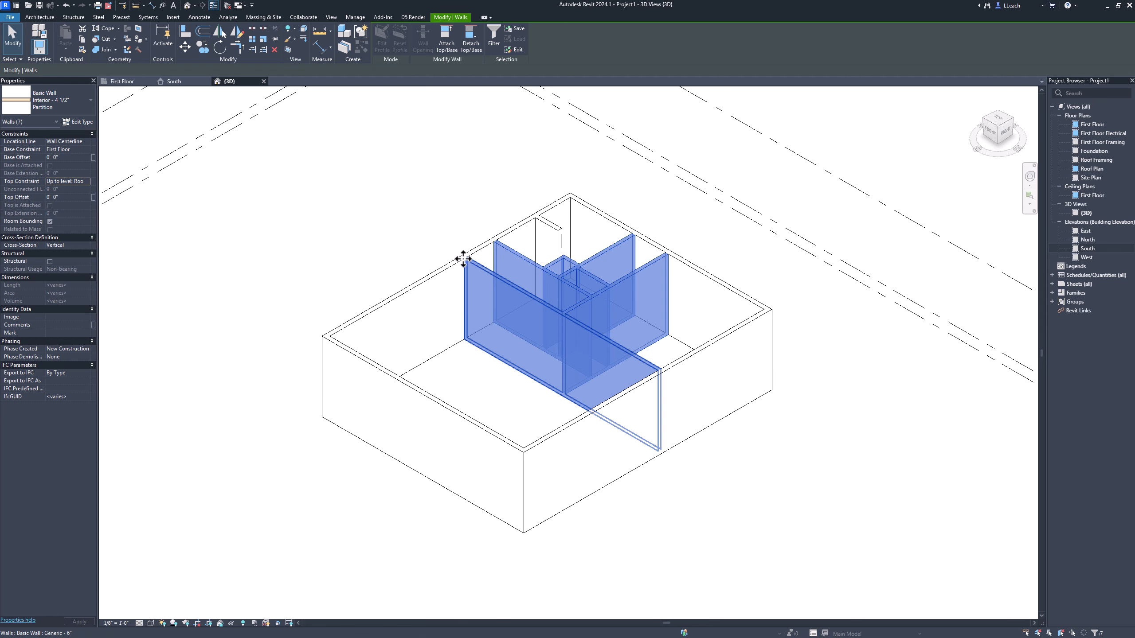
click(392, 257)
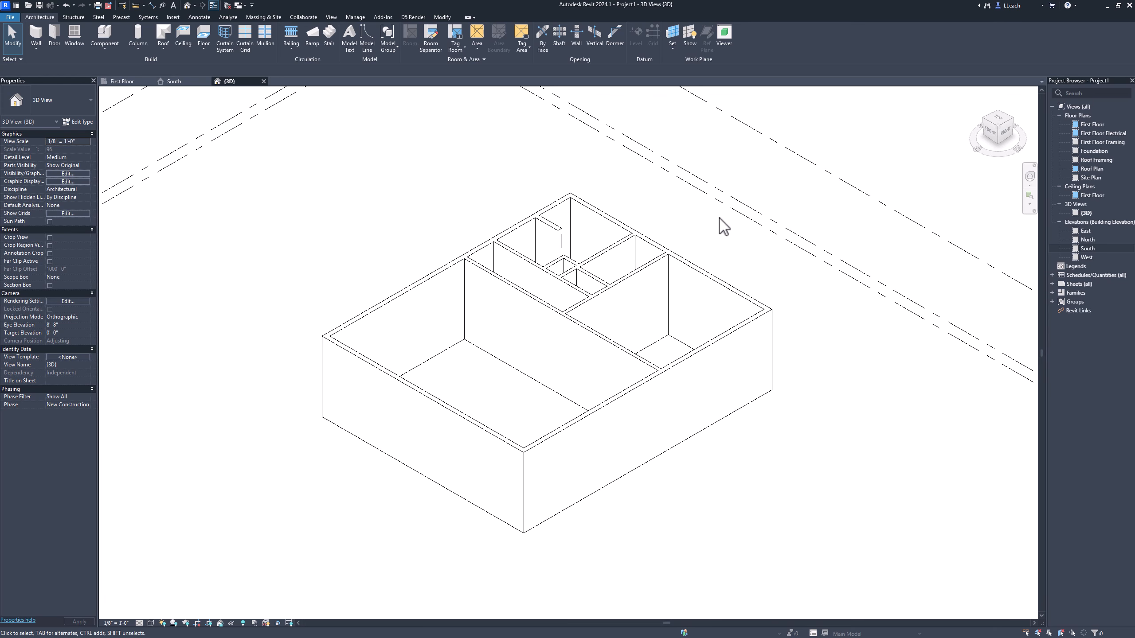
Step: Return to the First Floor plan view and bring the whole building into view
click(134, 82)
middle_drag(429, 286, 524, 284)
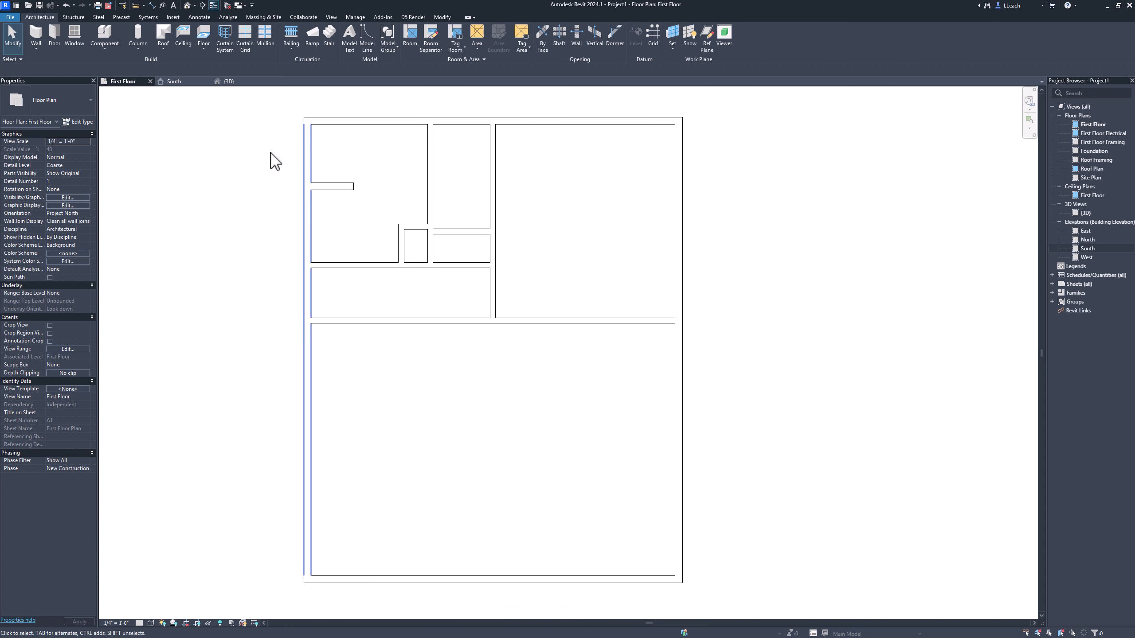